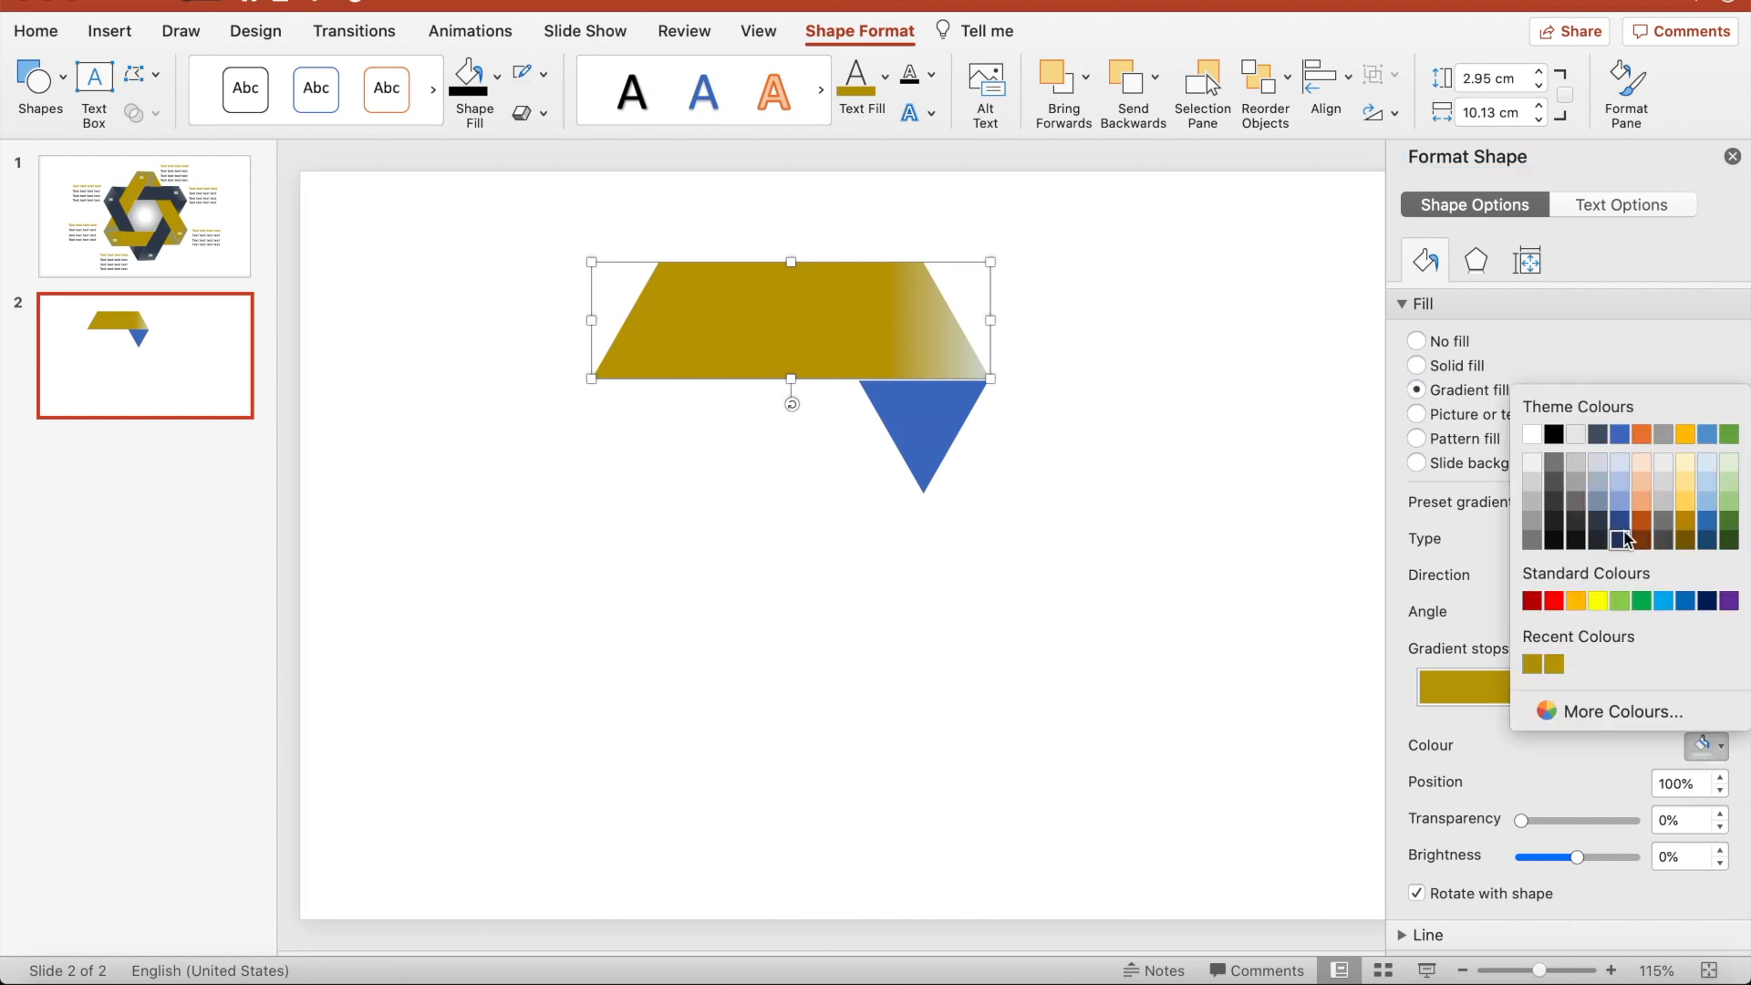
pyautogui.click(1598, 521)
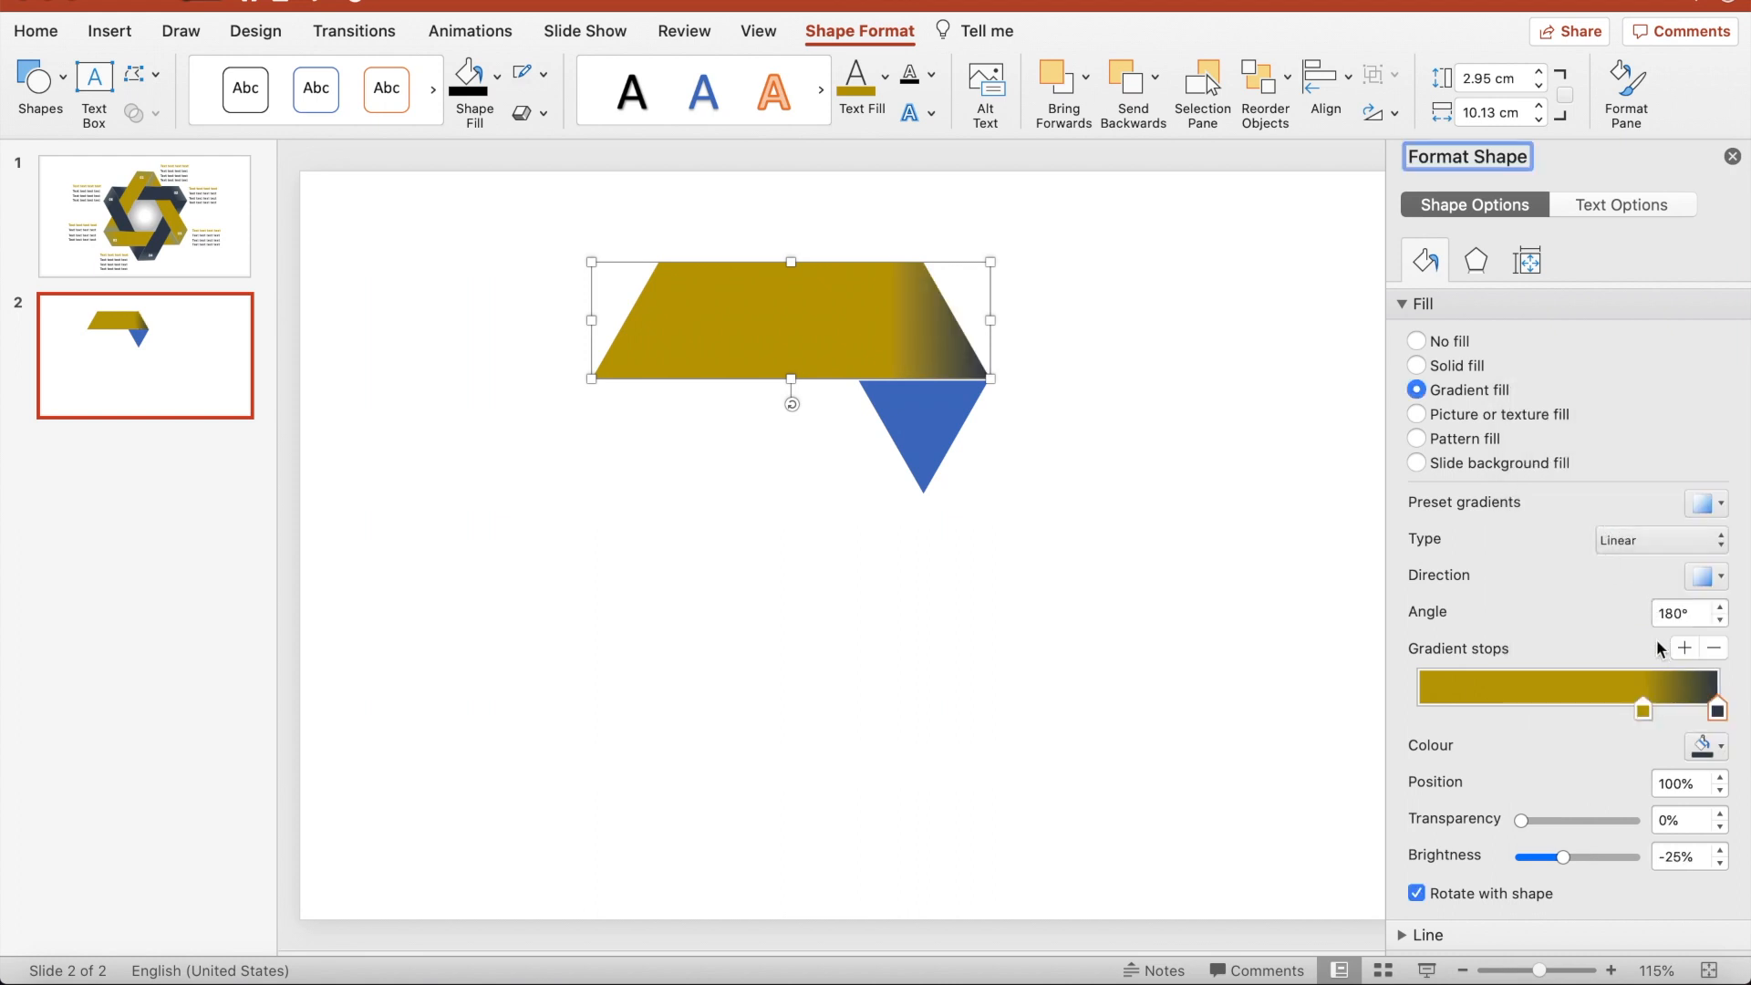
pyautogui.press('super+z')
pyautogui.click(1705, 746)
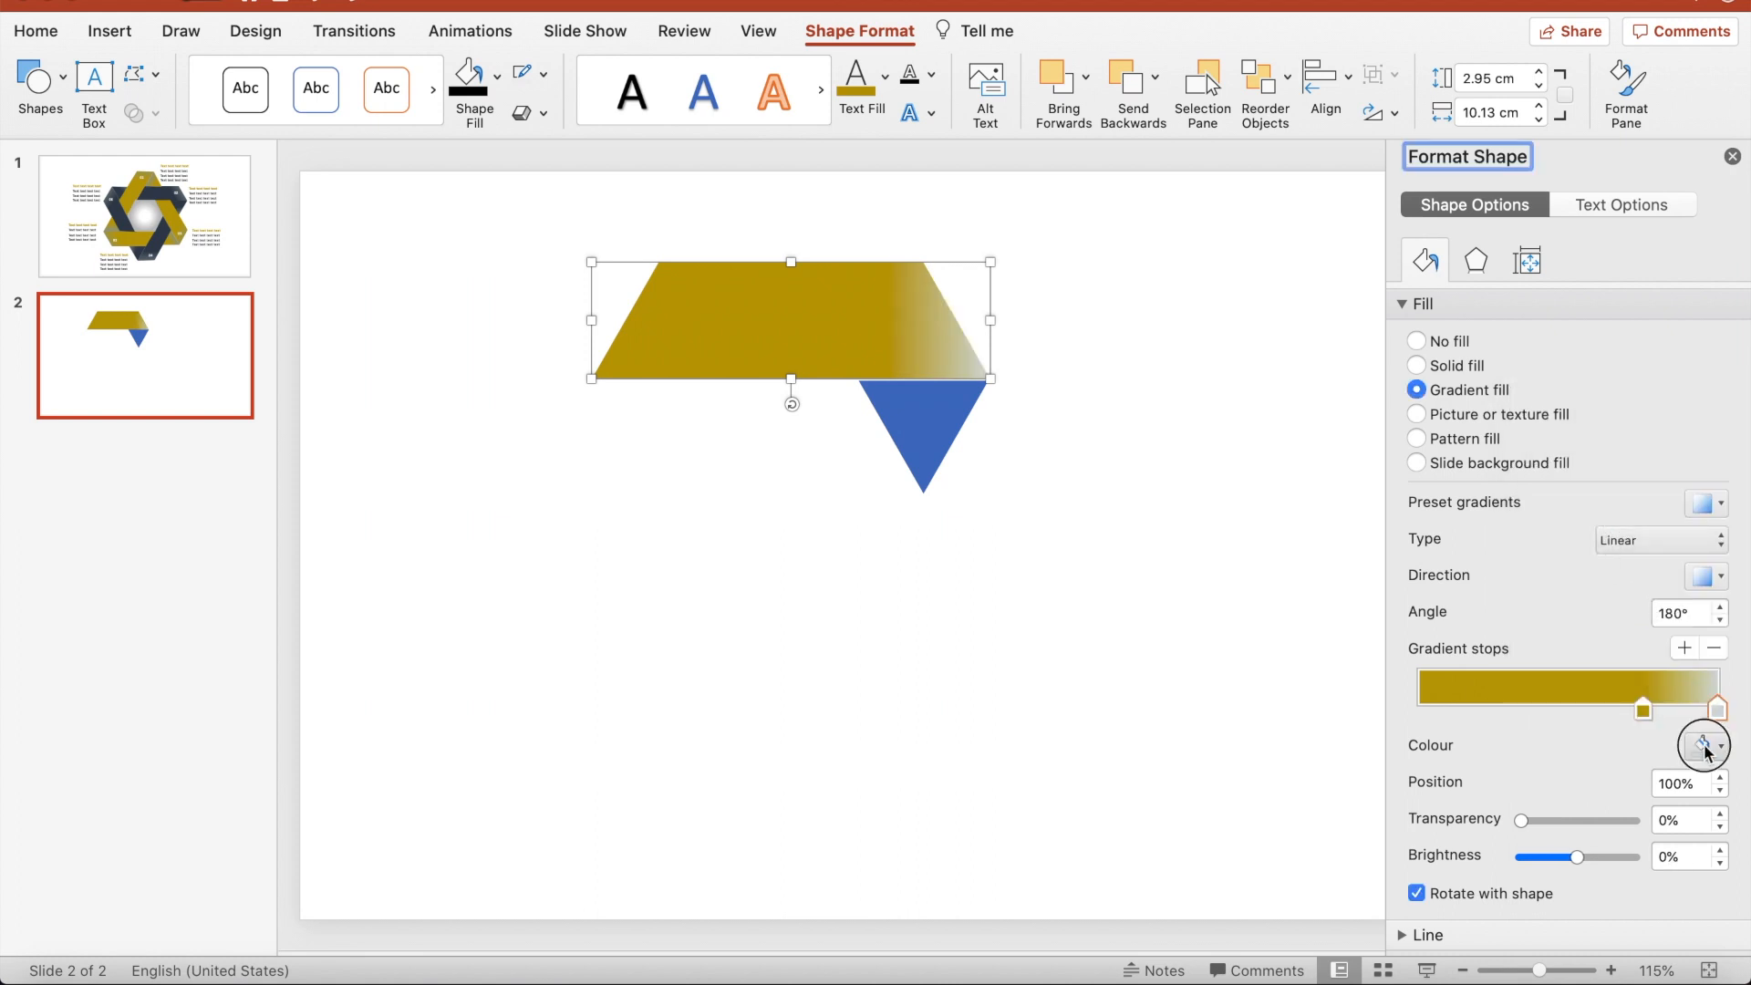
pyautogui.click(1637, 752)
# Recolour the trapezoid's 75% gradient stop with the 75% darker grey theme colour and set the gradient angle to 160°
pyautogui.click(1641, 712)
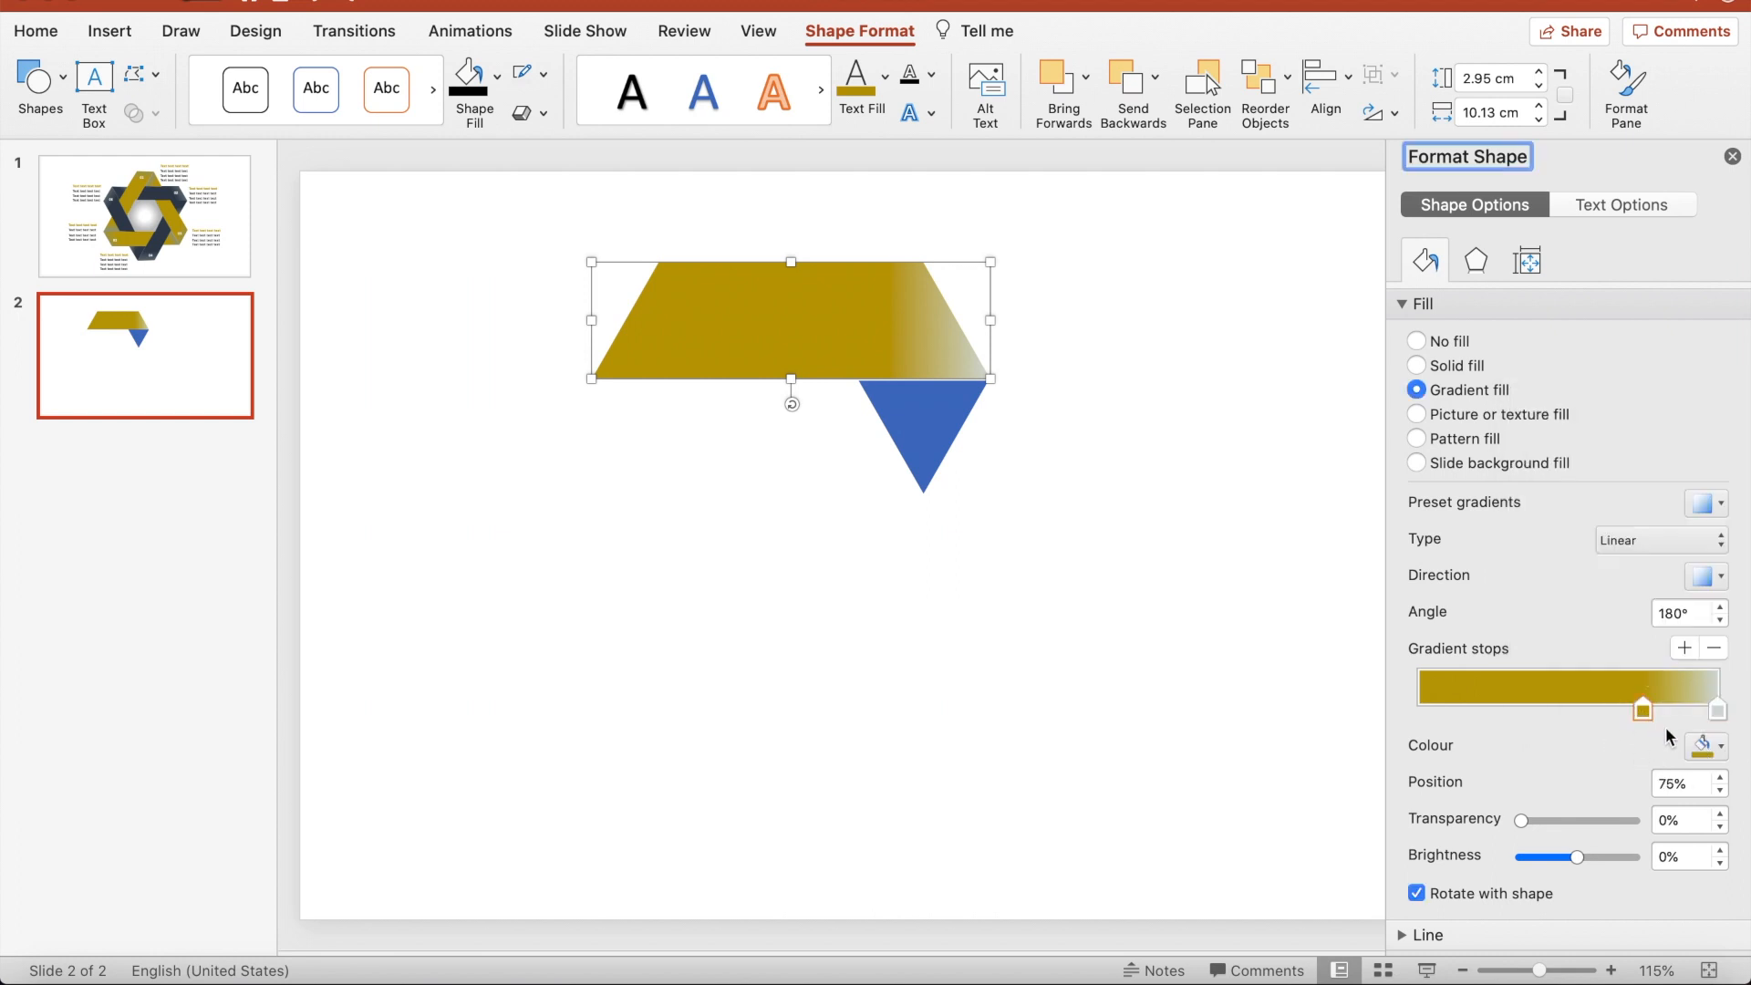
pyautogui.click(1702, 746)
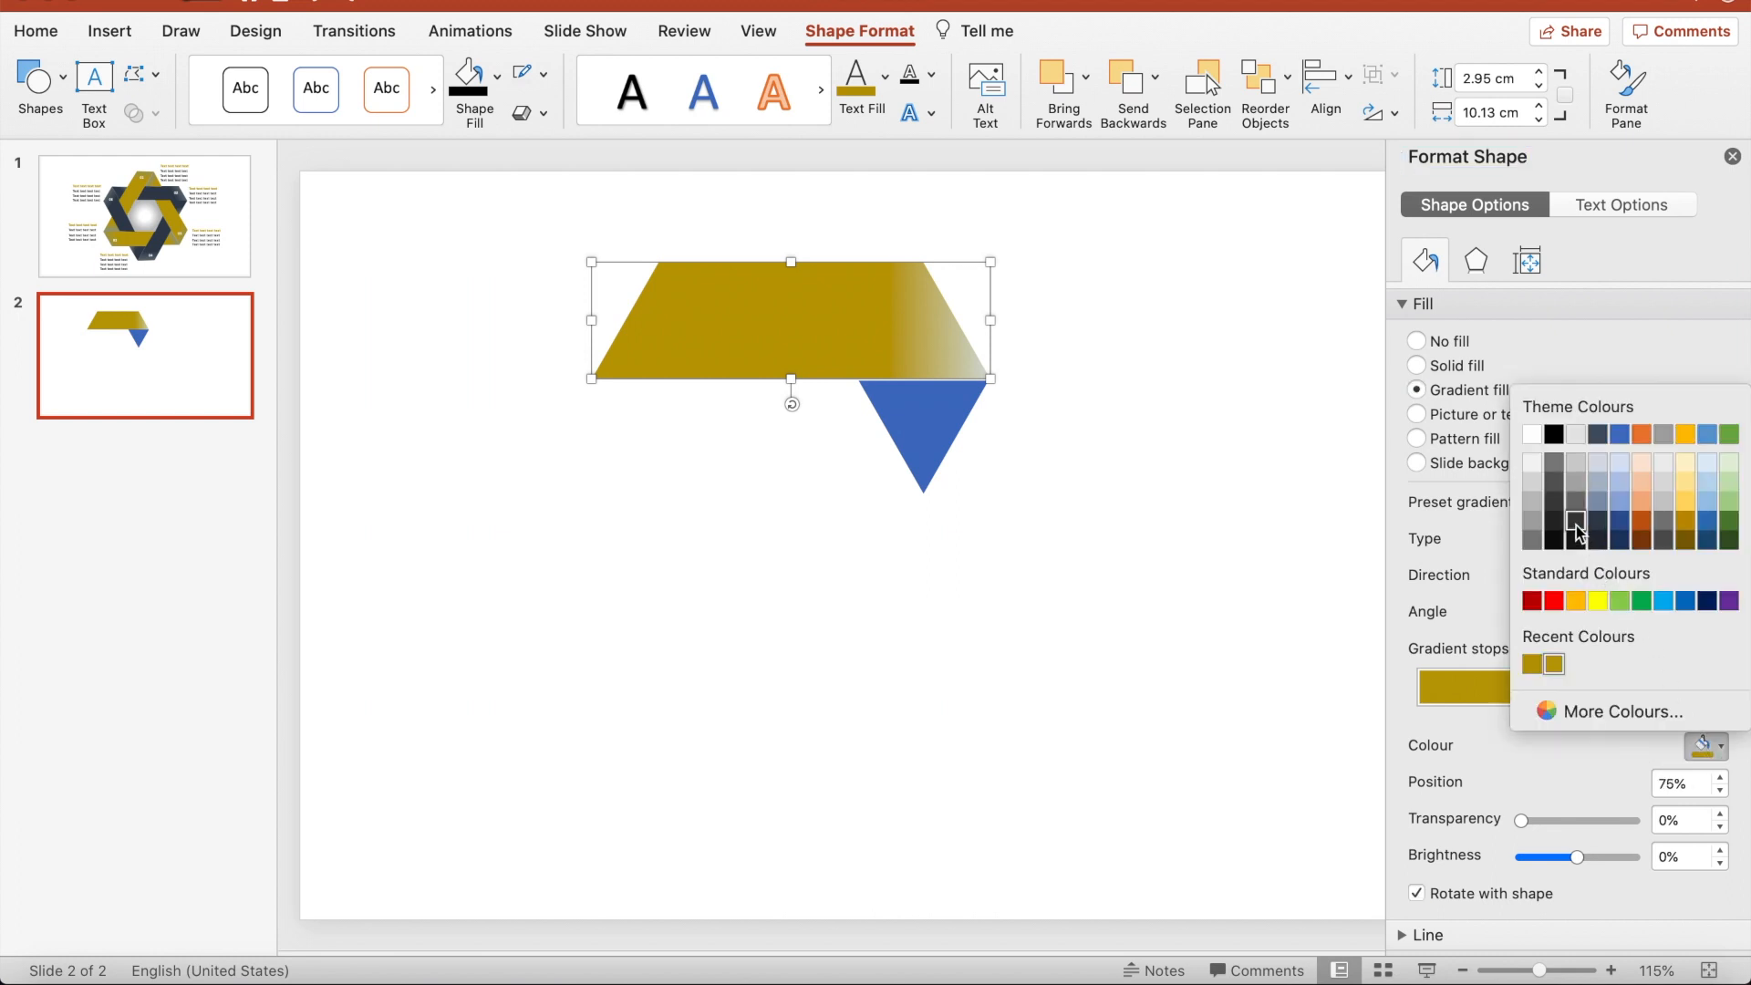
pyautogui.click(1575, 524)
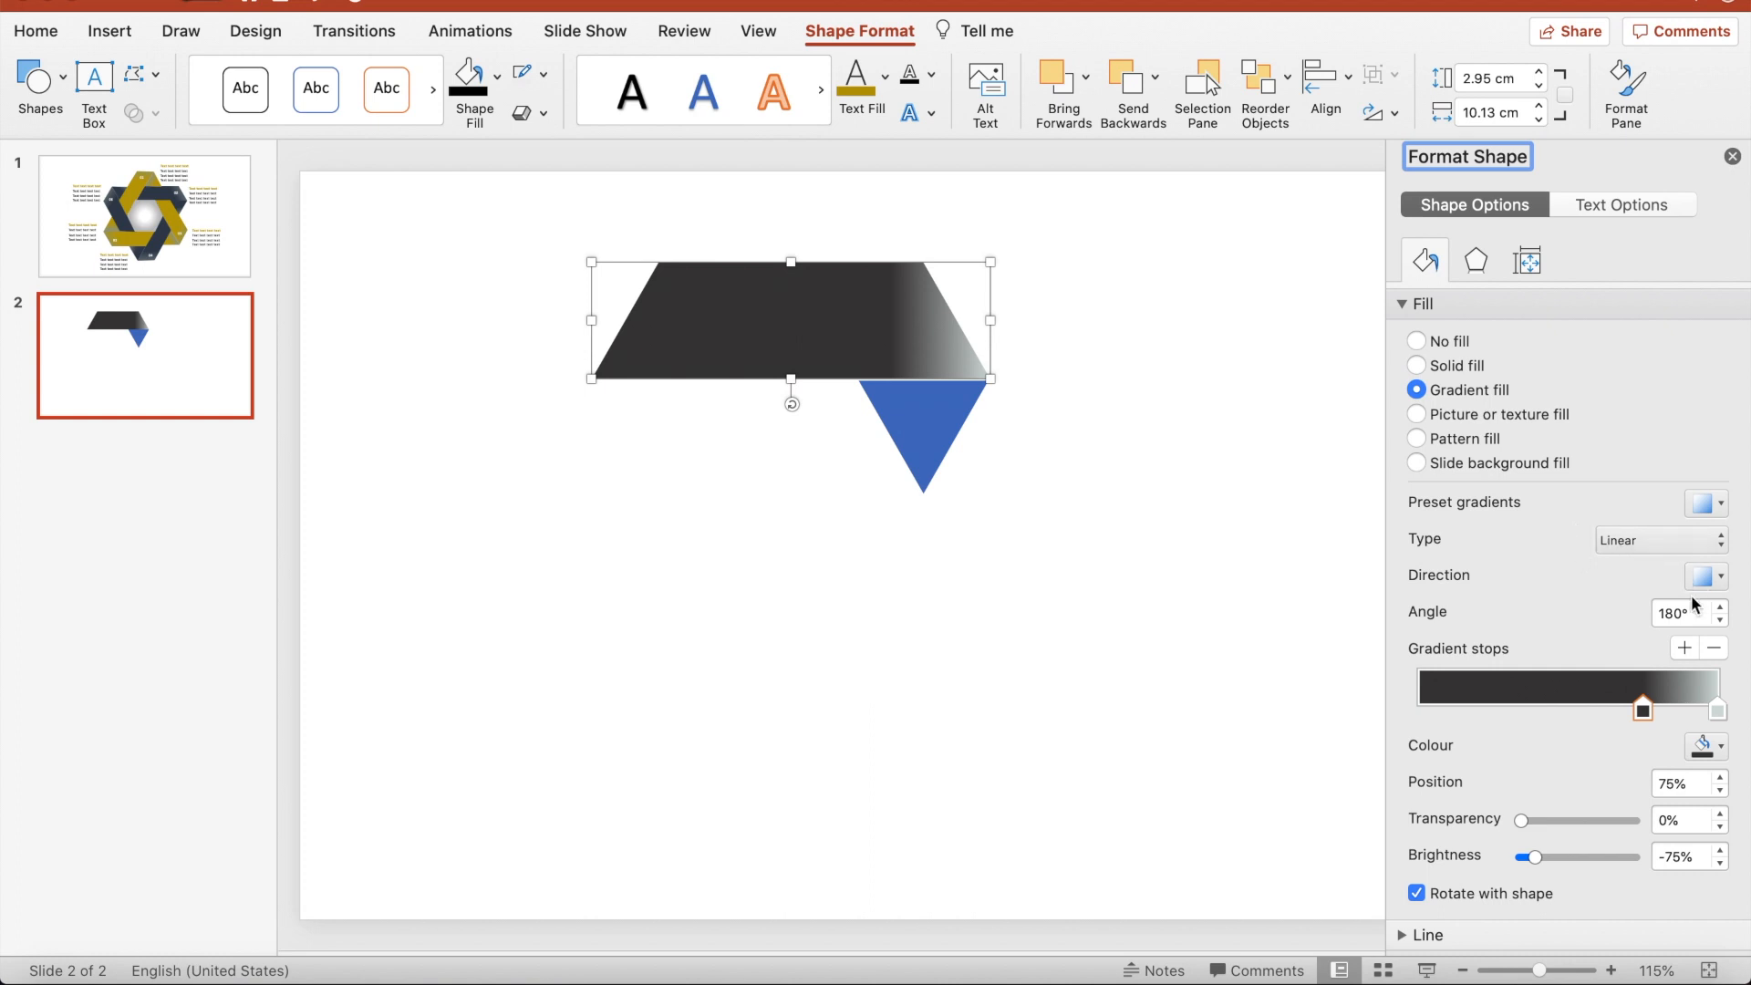
pyautogui.click(1721, 621)
pyautogui.click(1721, 622)
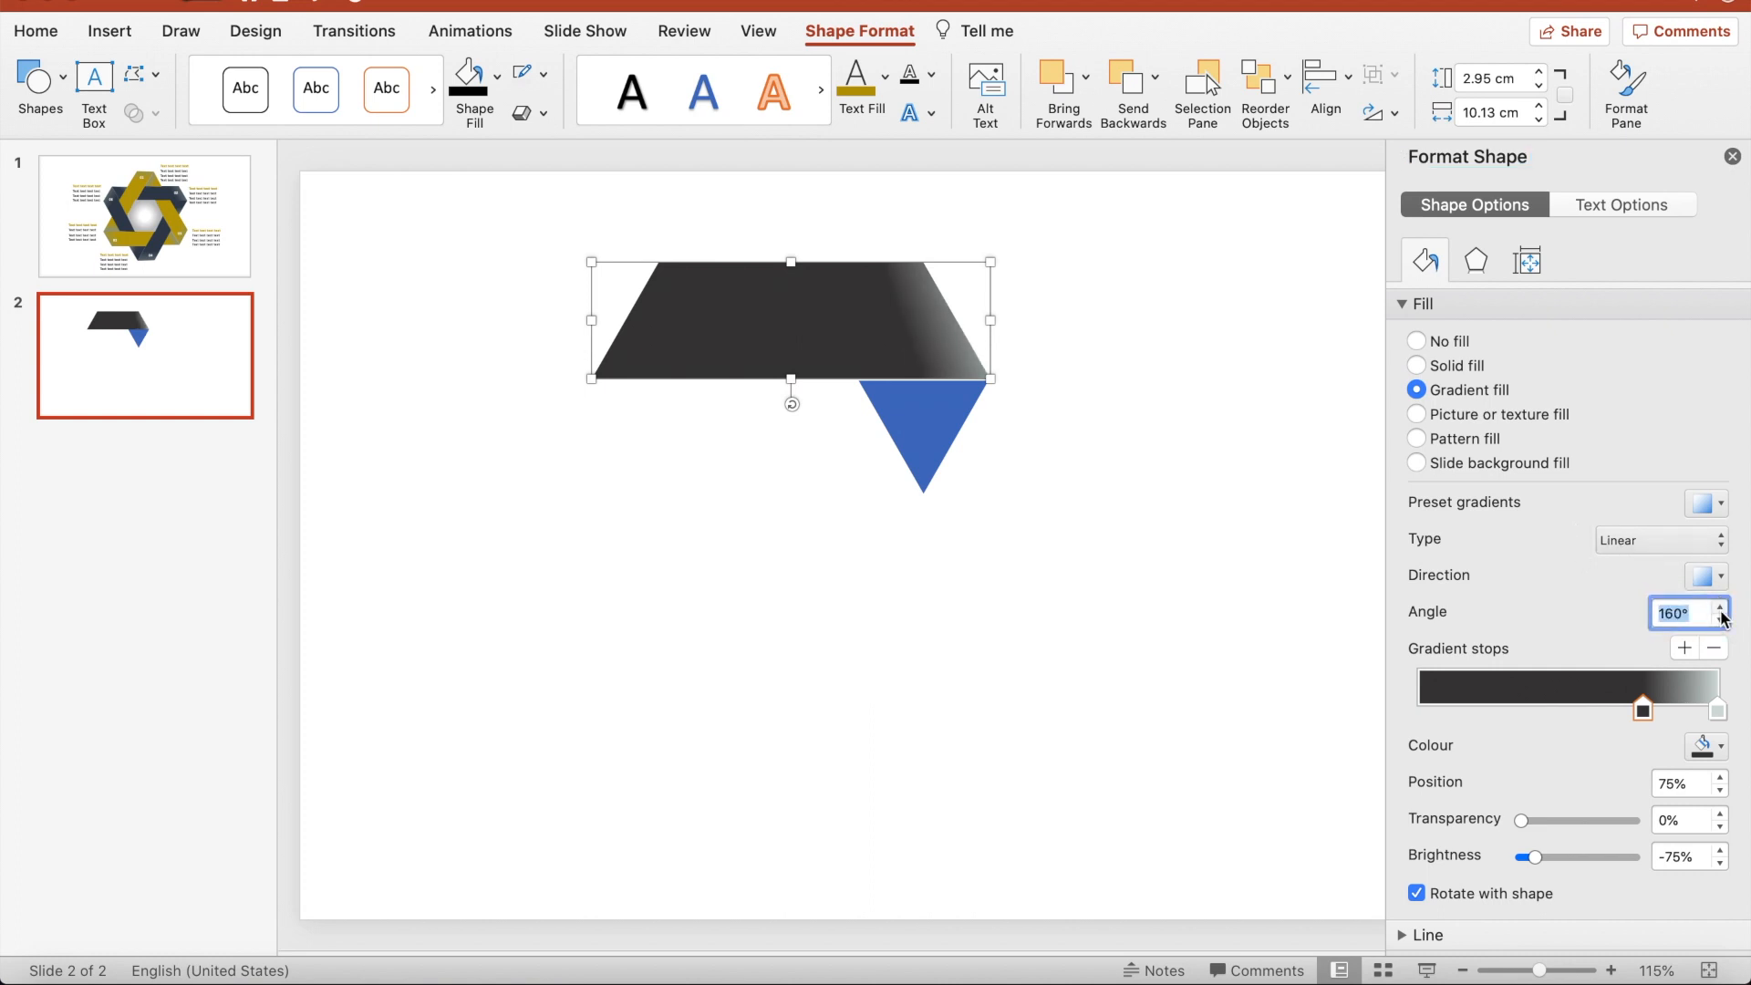
# Add a grey gradient stop at 89% to the trapezoid and shift its dark stop to 70%
pyautogui.click(1708, 710)
pyautogui.moveTo(1720, 704); pyautogui.dragTo(1726, 704)
pyautogui.click(1684, 648)
pyautogui.moveTo(1645, 716); pyautogui.dragTo(1686, 708)
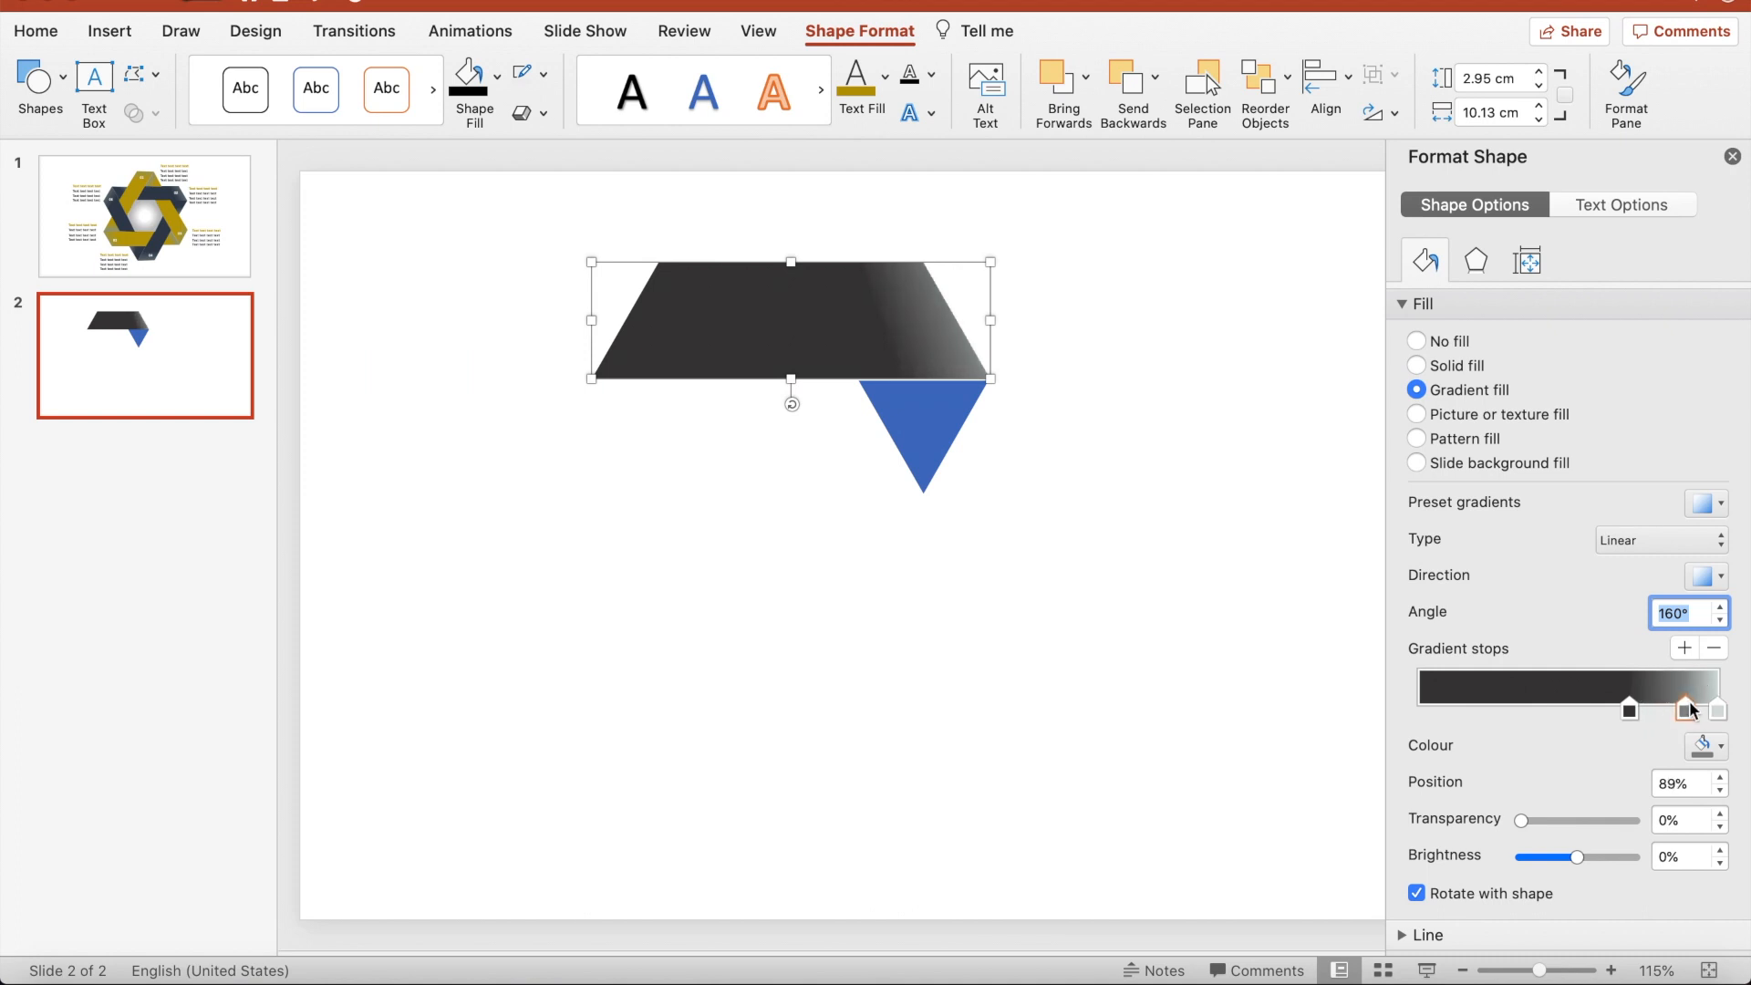
# Apply a gradient fill to the blue triangle and set its angle to 310°
pyautogui.click(944, 415)
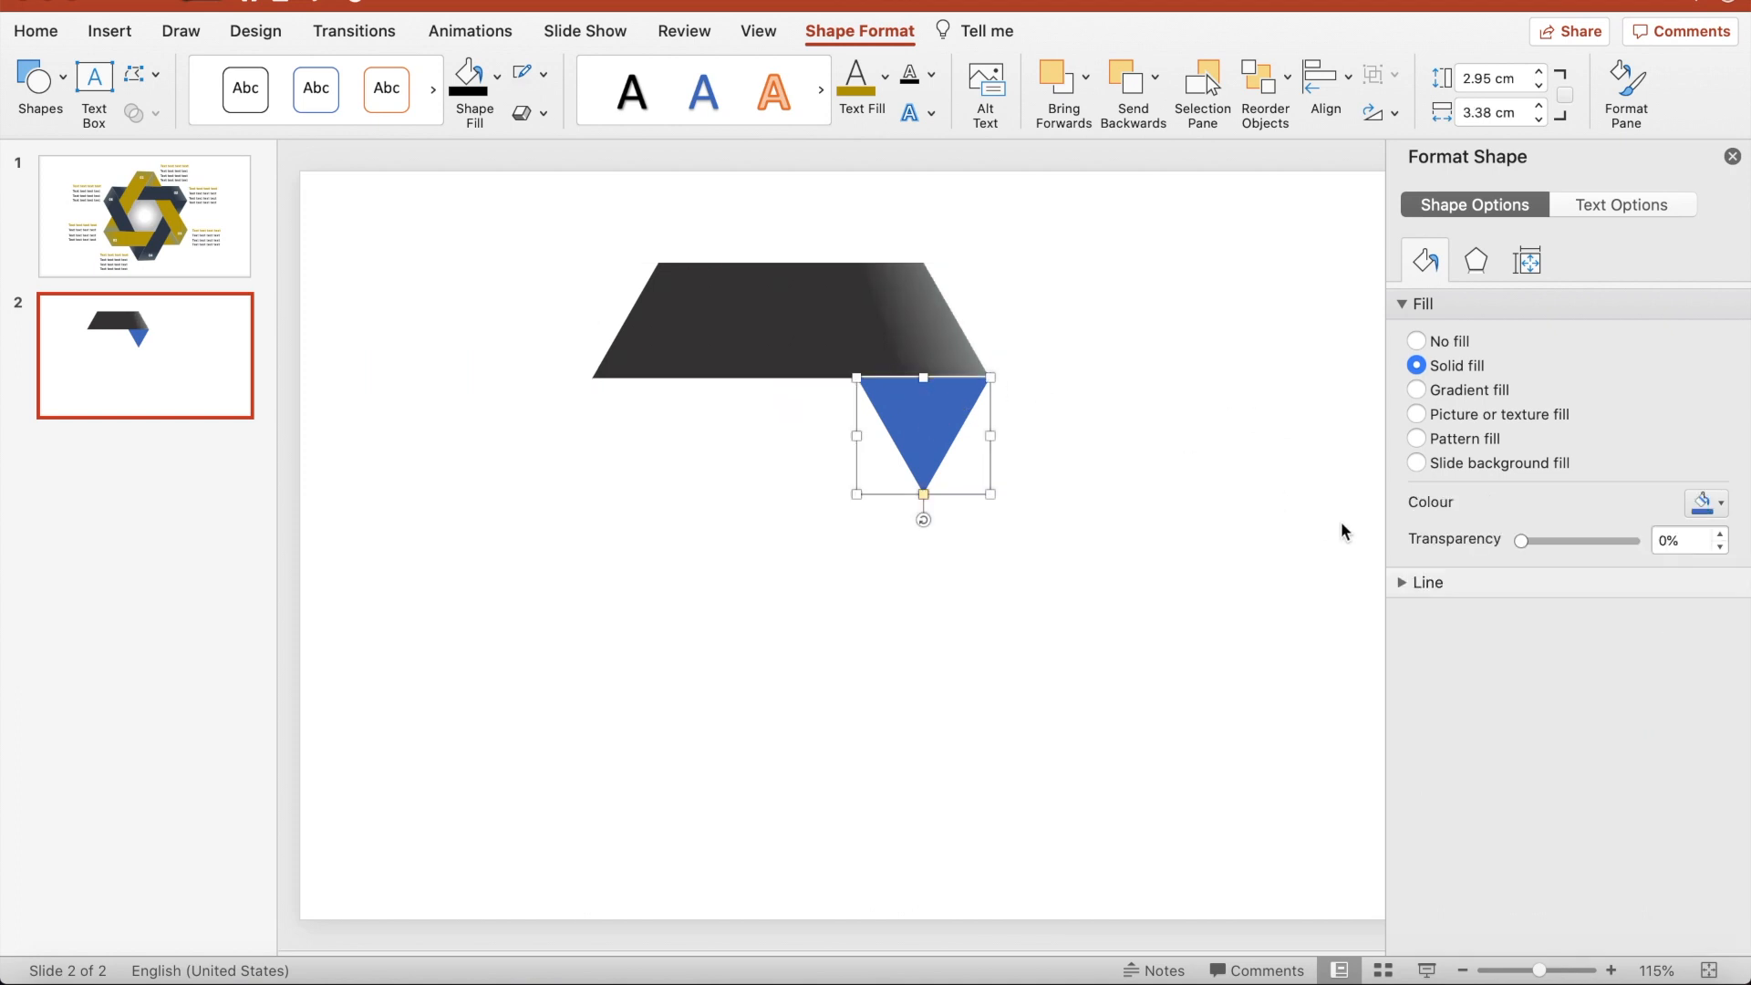
pyautogui.click(1434, 398)
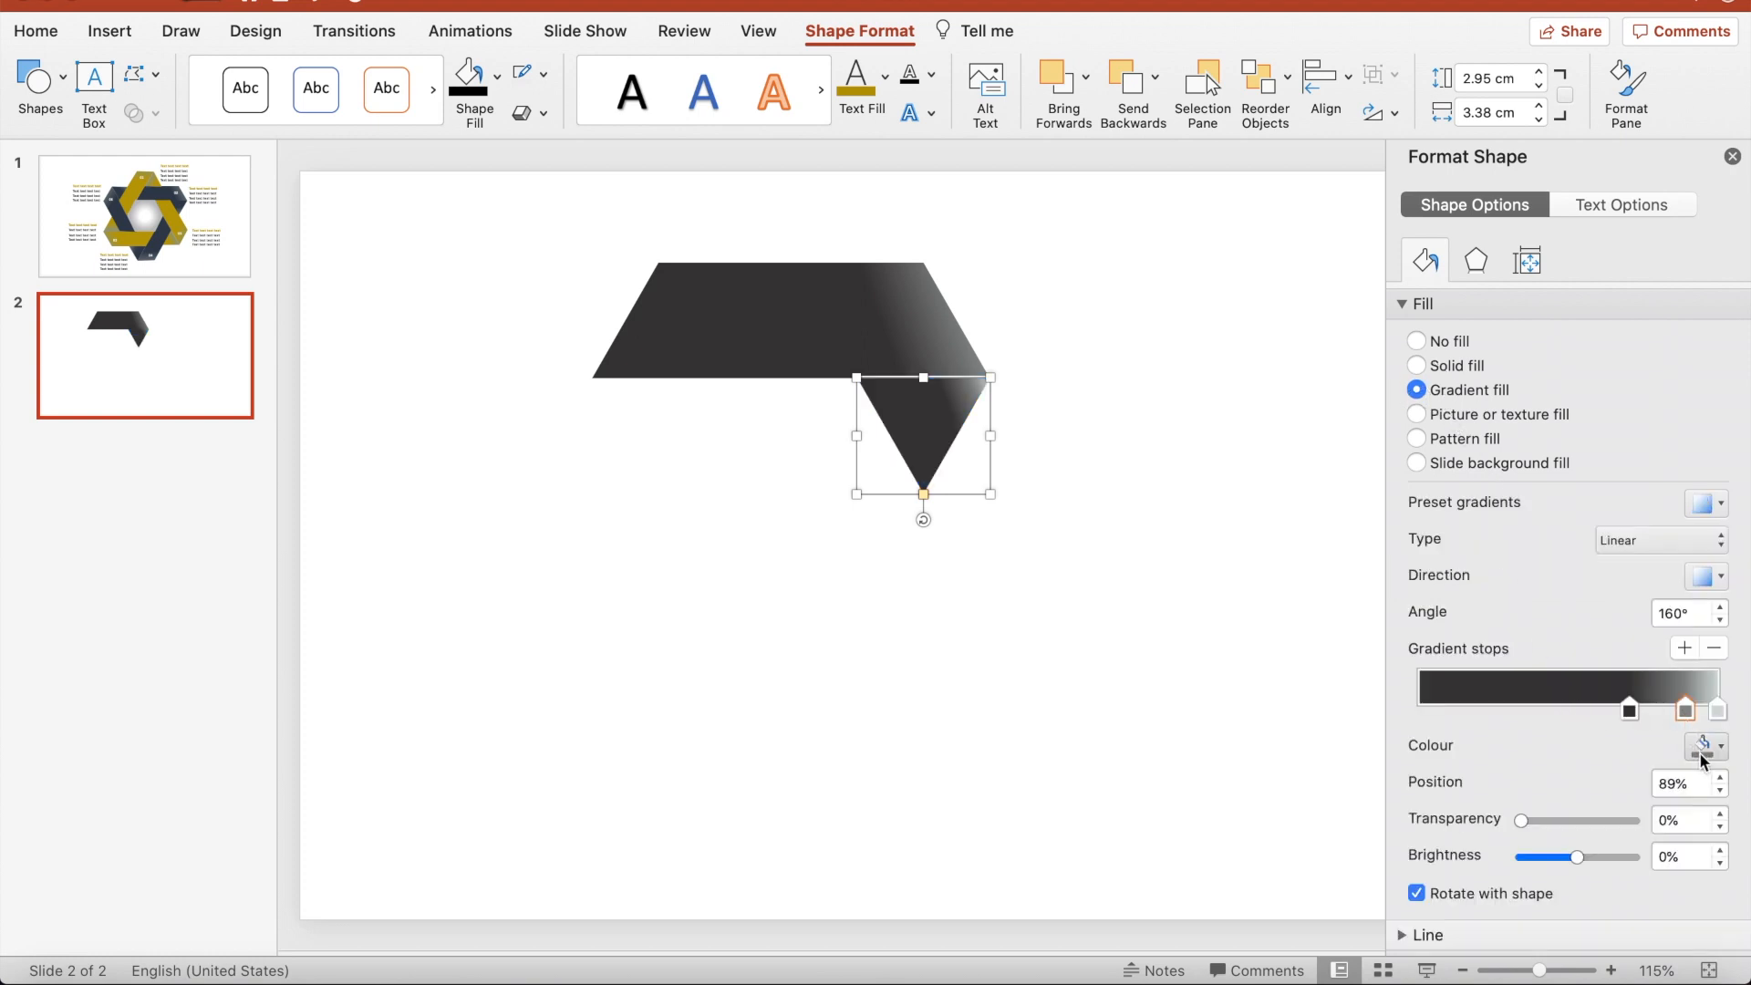
pyautogui.click(1719, 619)
pyautogui.click(1719, 618)
pyautogui.click(1719, 618)
pyautogui.click(1719, 618)
pyautogui.click(1720, 618)
pyautogui.click(1720, 618)
pyautogui.click(1719, 620)
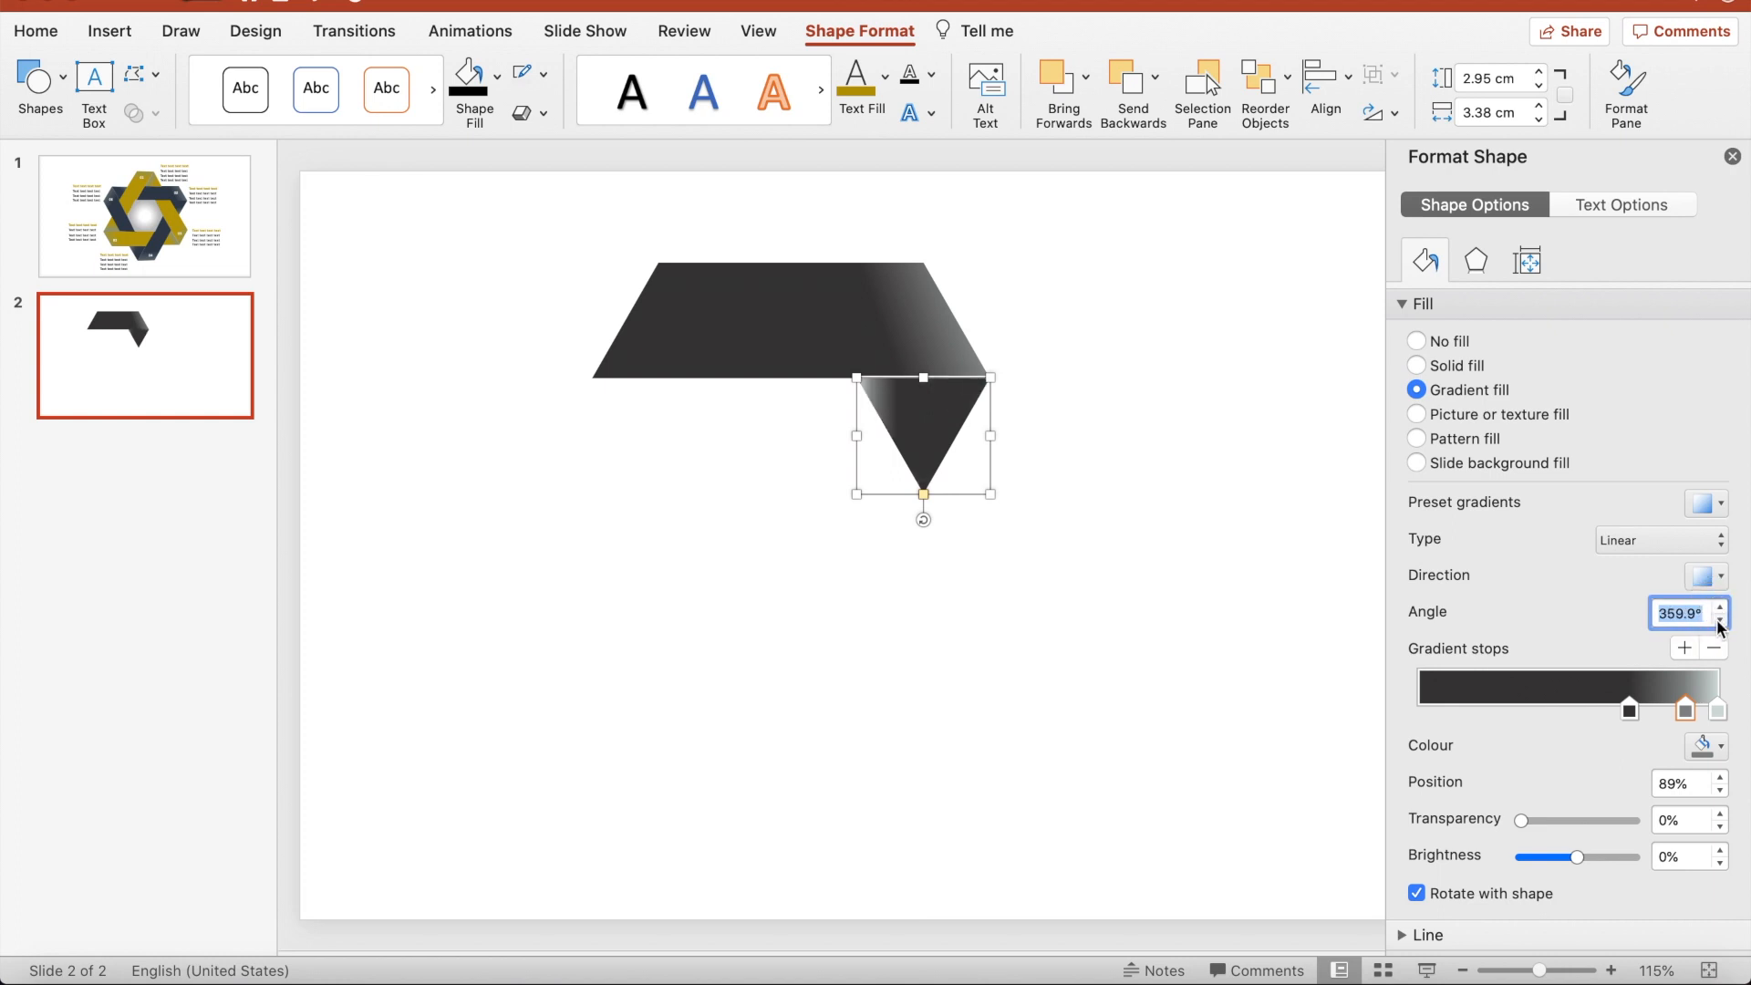
pyautogui.click(1719, 619)
pyautogui.click(1719, 619)
pyautogui.click(1721, 620)
pyautogui.click(1720, 620)
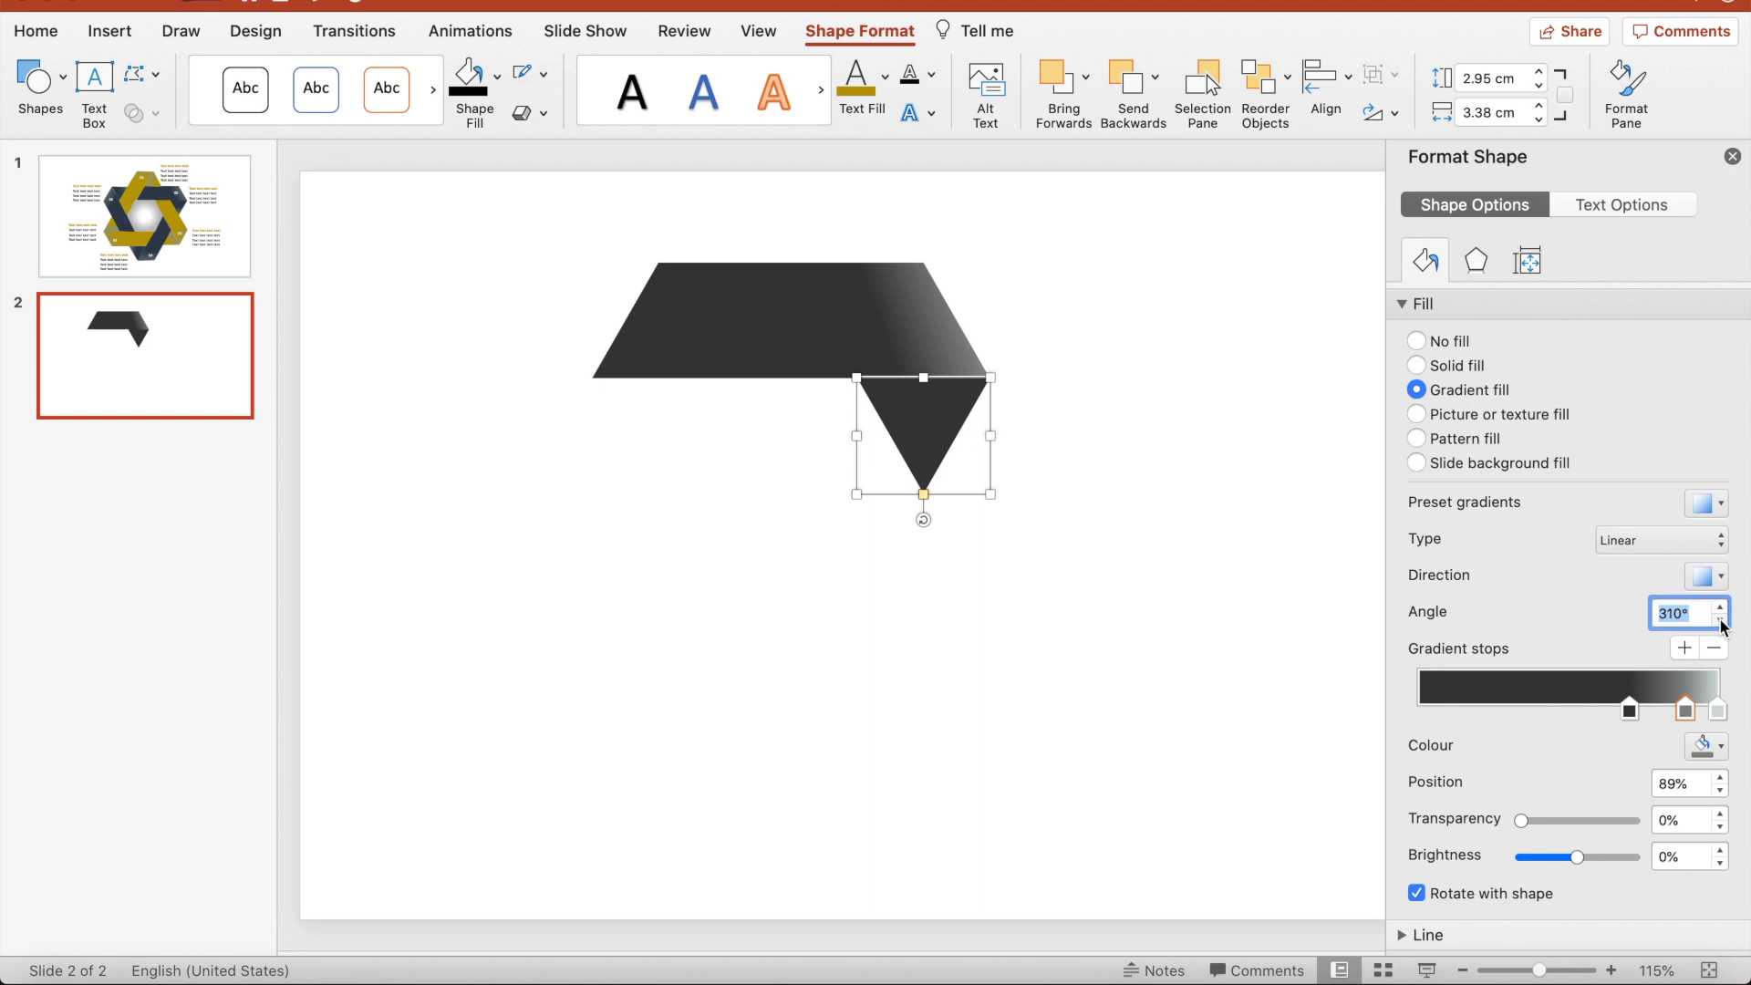
# Move the triangle's dark gradient stop to 49% and add several stops between the dark and grey ones
pyautogui.moveTo(1685, 713); pyautogui.dragTo(1561, 716)
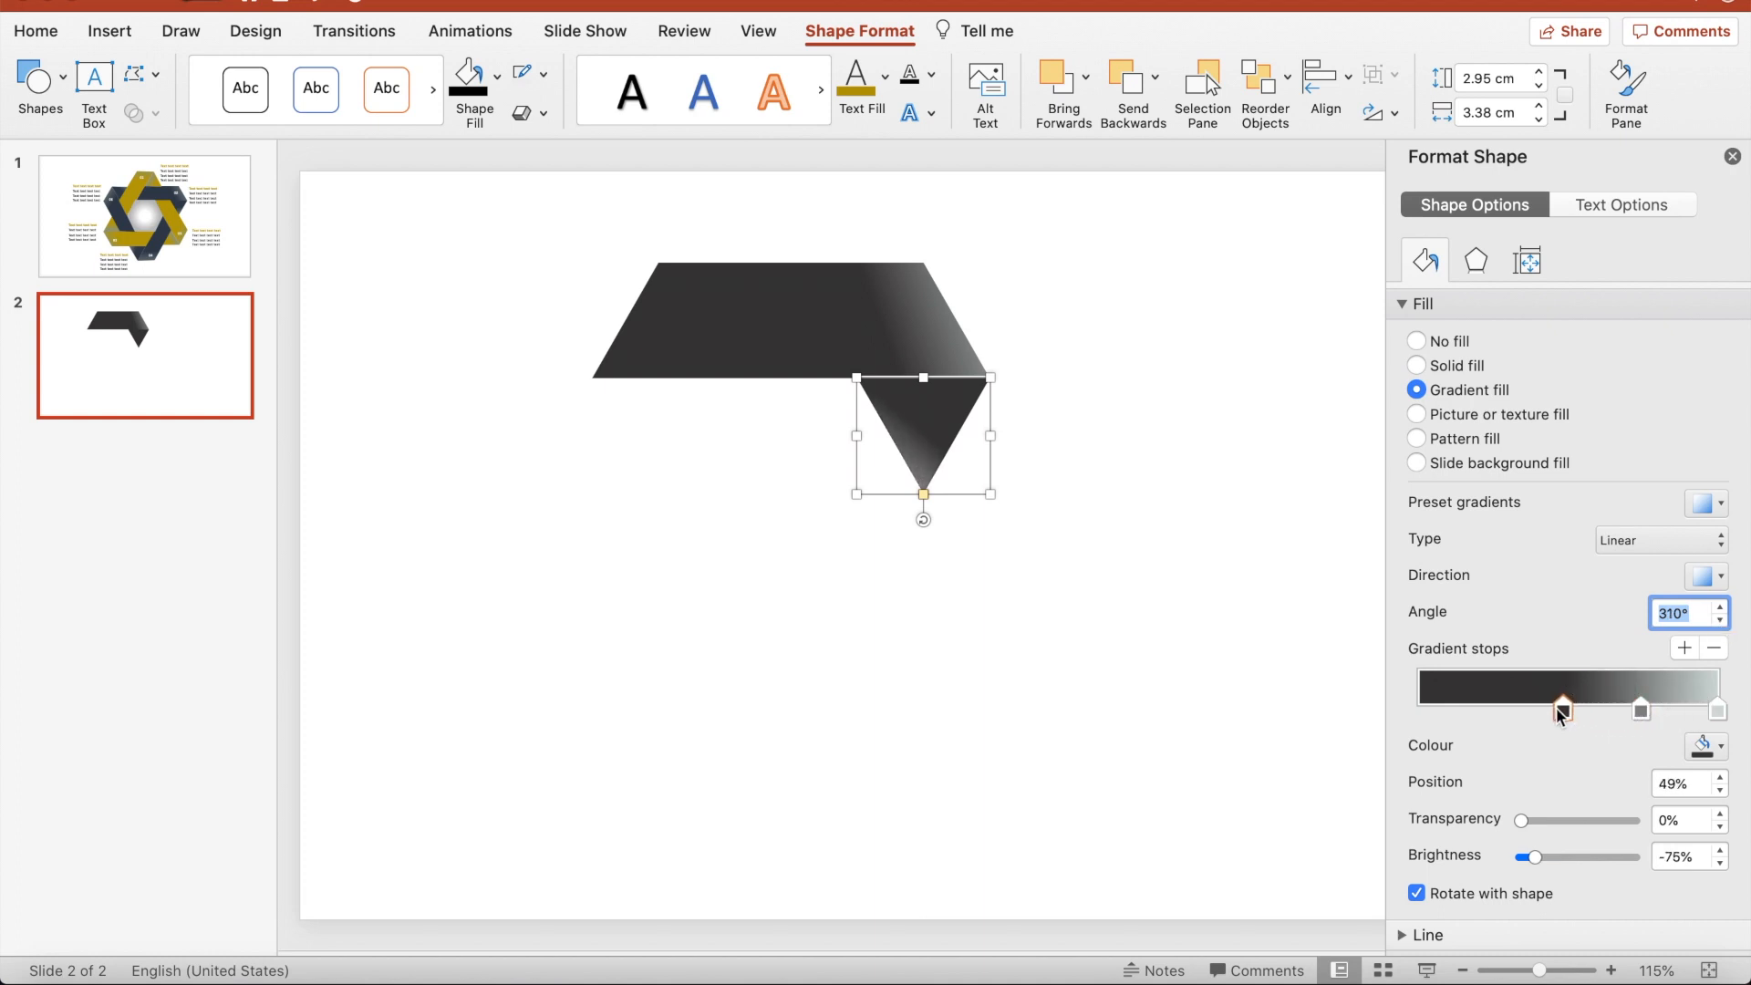
pyautogui.click(1683, 648)
pyautogui.click(1680, 647)
pyautogui.click(1676, 646)
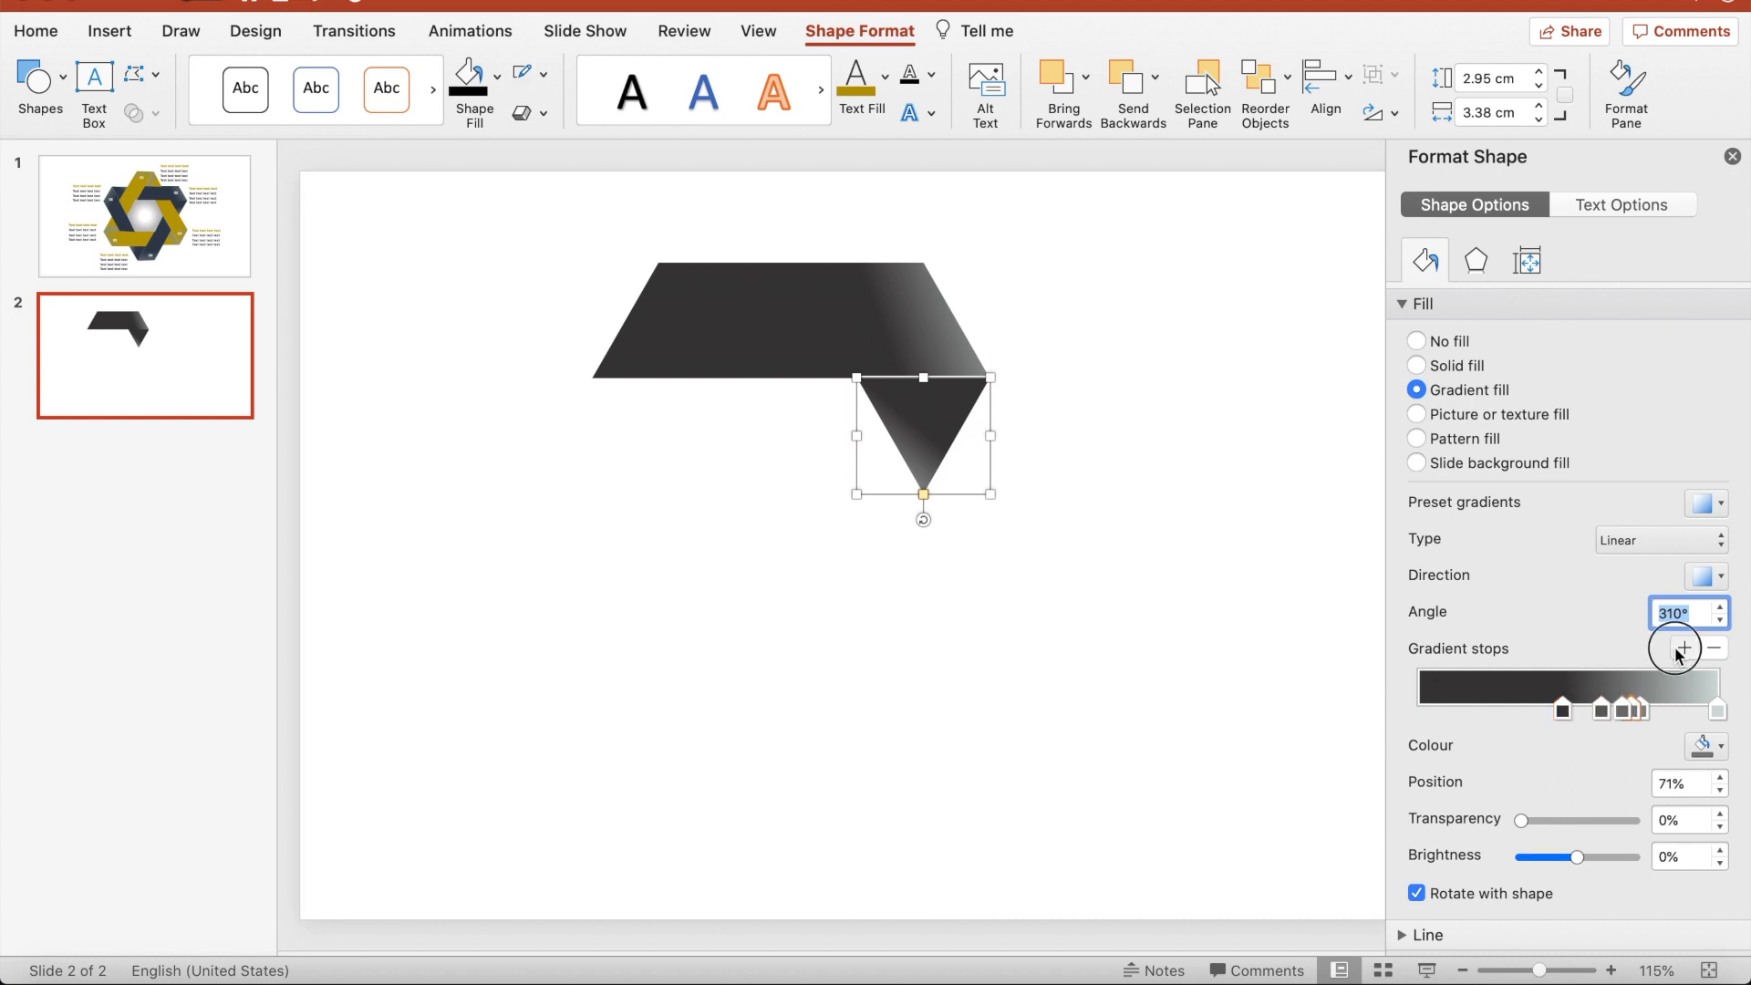
# Remove the extra stops from the triangle's gradient, keeping only the ones at 49% and 61%
pyautogui.click(1715, 648)
pyautogui.click(1683, 650)
pyautogui.click(1683, 648)
pyautogui.click(1713, 649)
pyautogui.click(1713, 649)
pyautogui.click(1713, 649)
pyautogui.click(1713, 649)
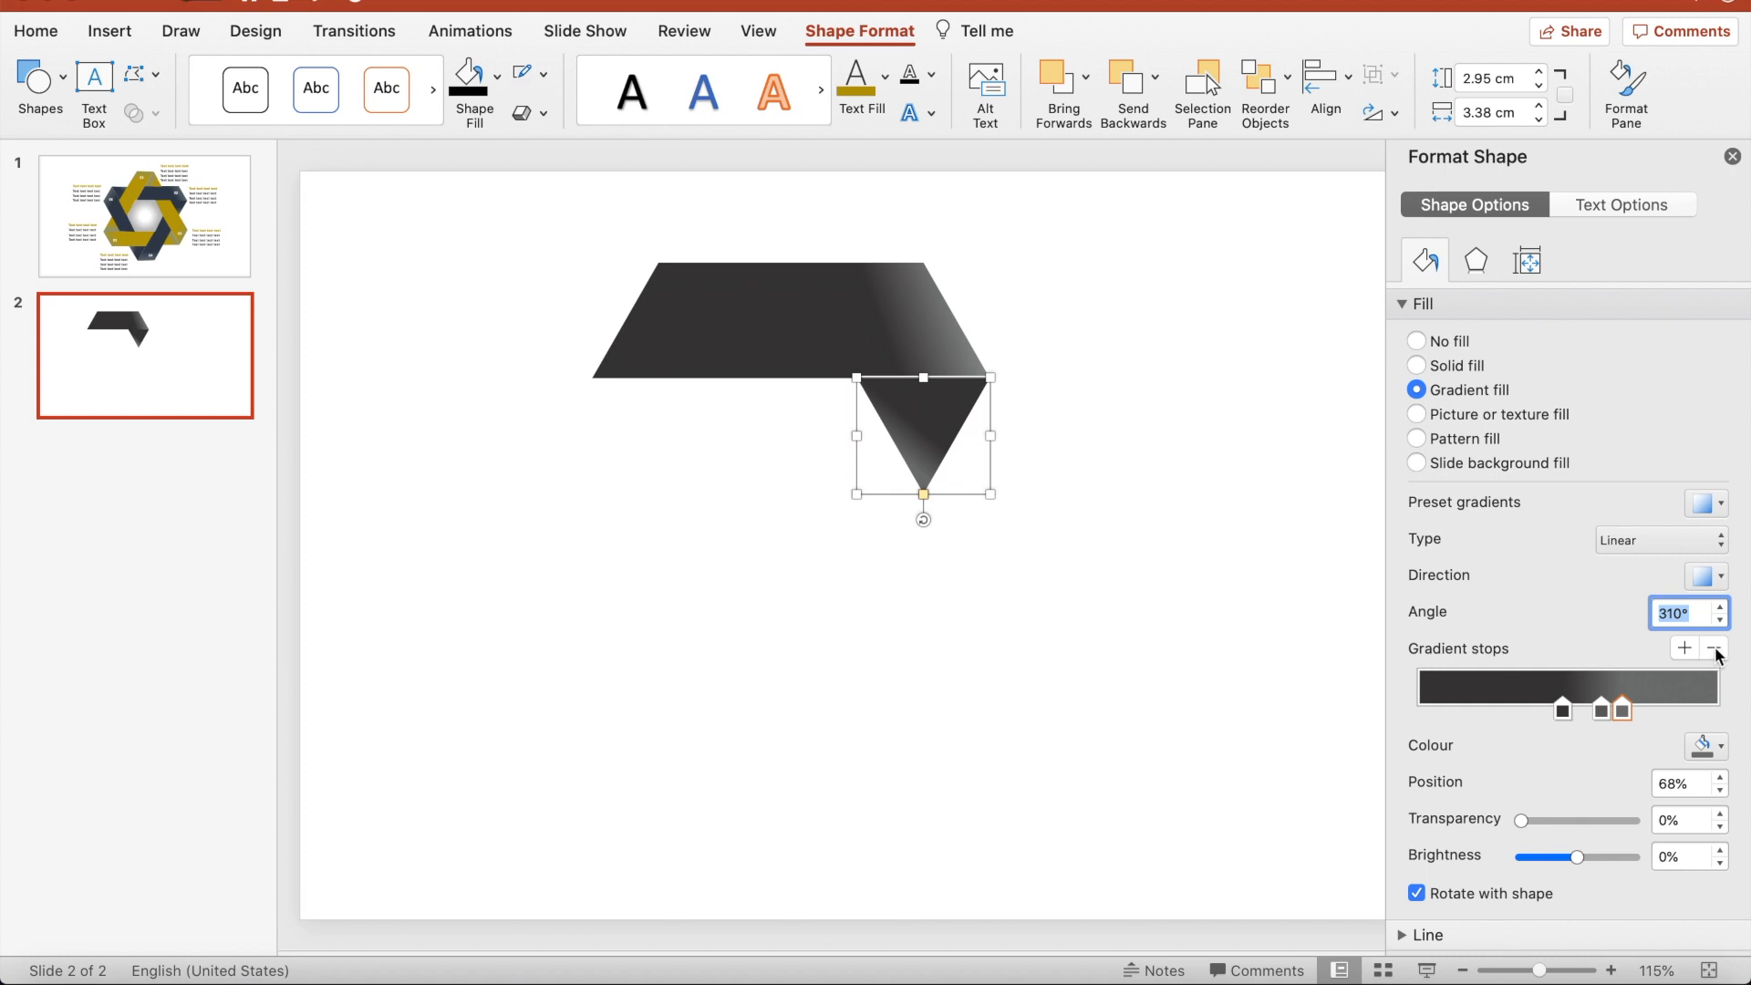
pyautogui.click(1714, 649)
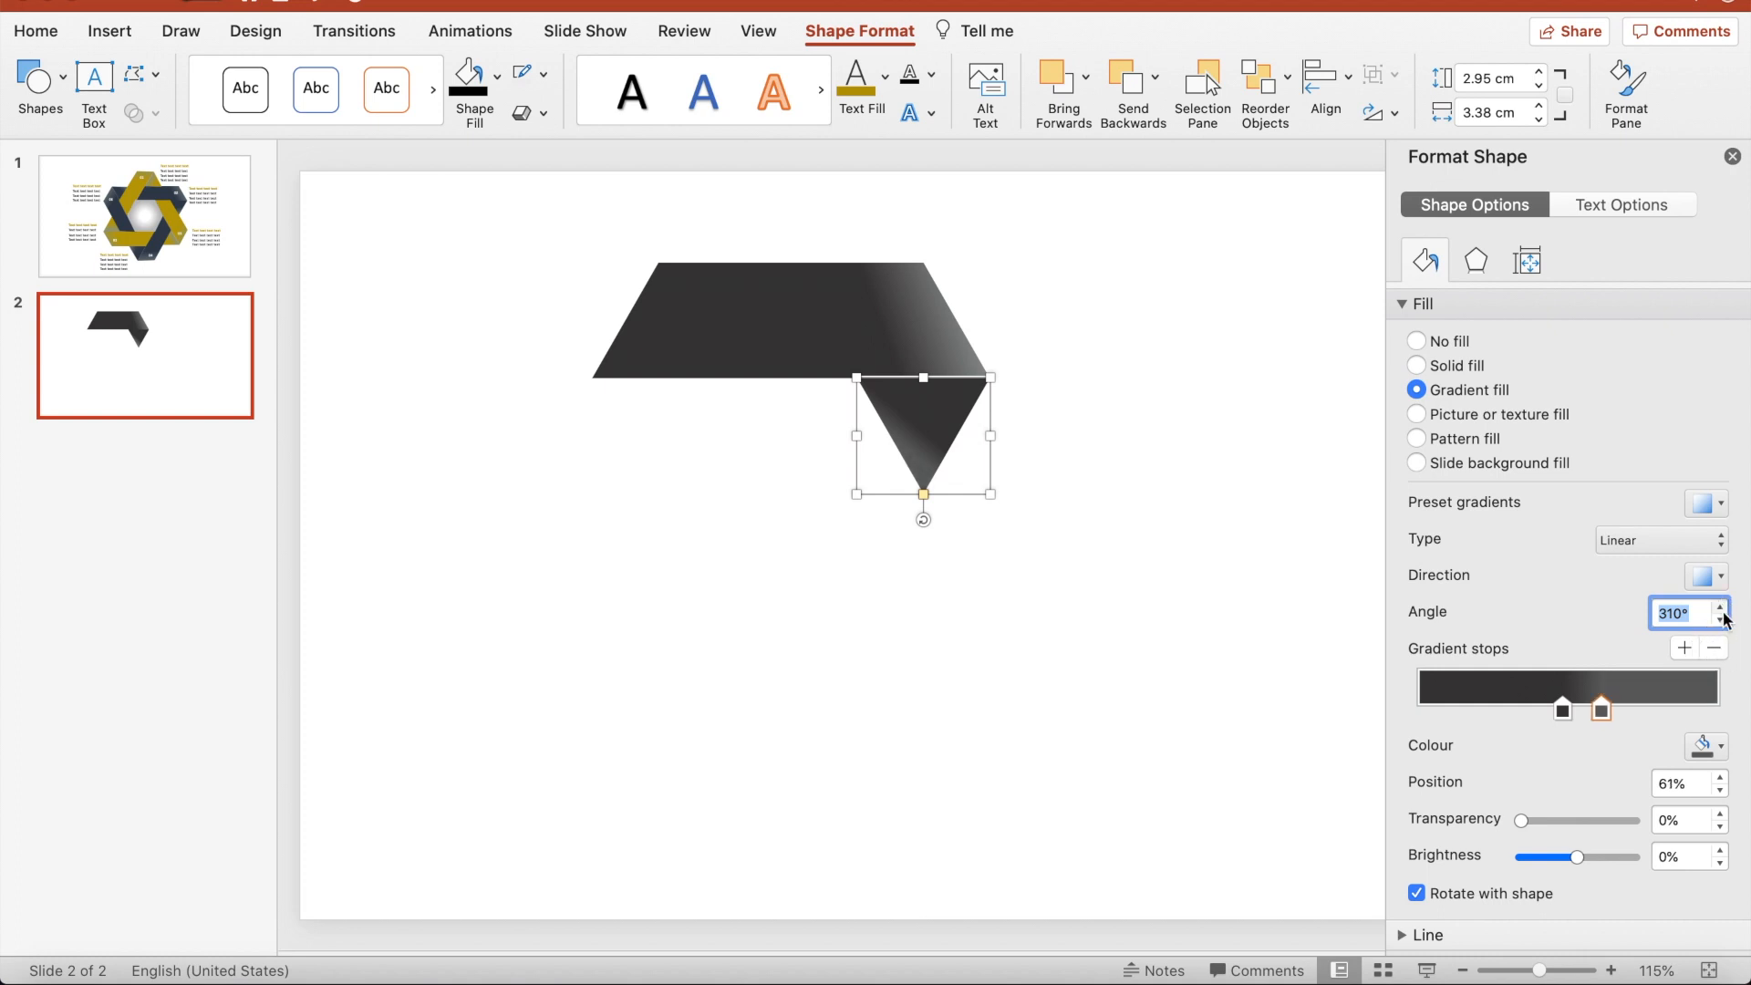
# Add a gradient stop at 54% to the triangle and set the gradient angle to 270°
pyautogui.click(1685, 649)
pyautogui.click(1722, 608)
pyautogui.click(1722, 608)
pyautogui.click(1722, 608)
pyautogui.click(1721, 622)
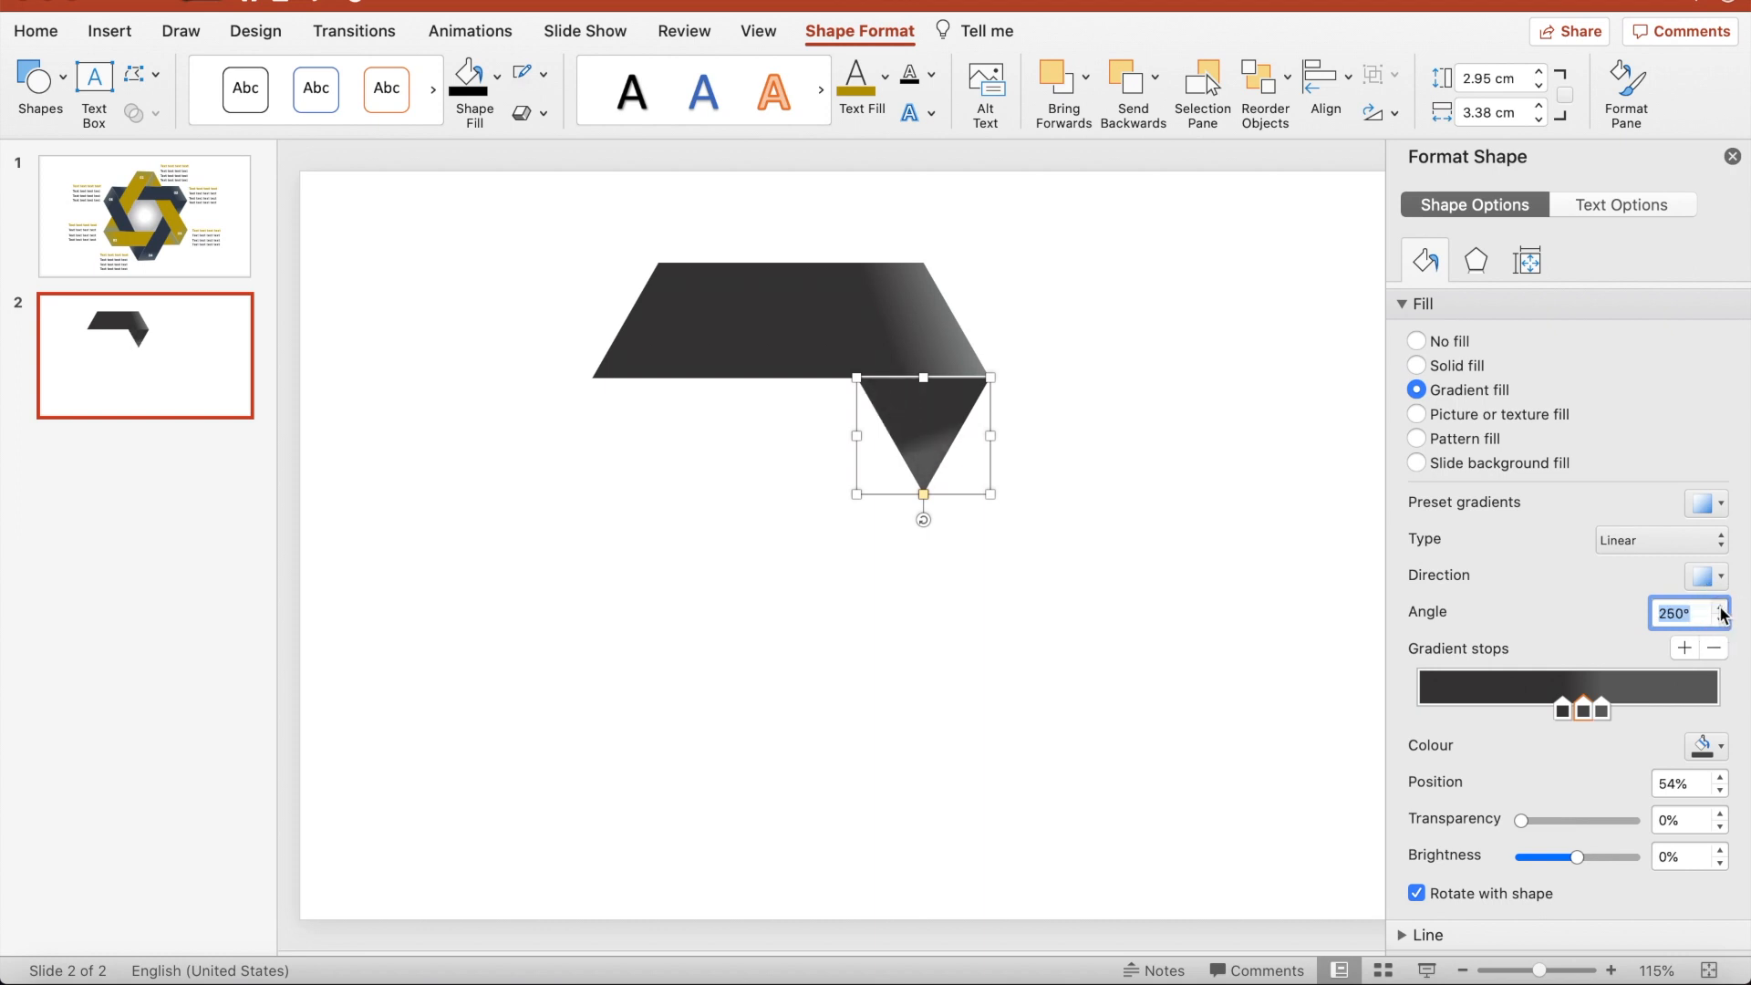
pyautogui.click(1722, 608)
# Spread the triangle's three gradient stops to 35%, 53% and 100%
pyautogui.click(1603, 709)
pyautogui.moveTo(1605, 708); pyautogui.dragTo(1629, 704)
pyautogui.moveTo(1621, 716); pyautogui.dragTo(1572, 718)
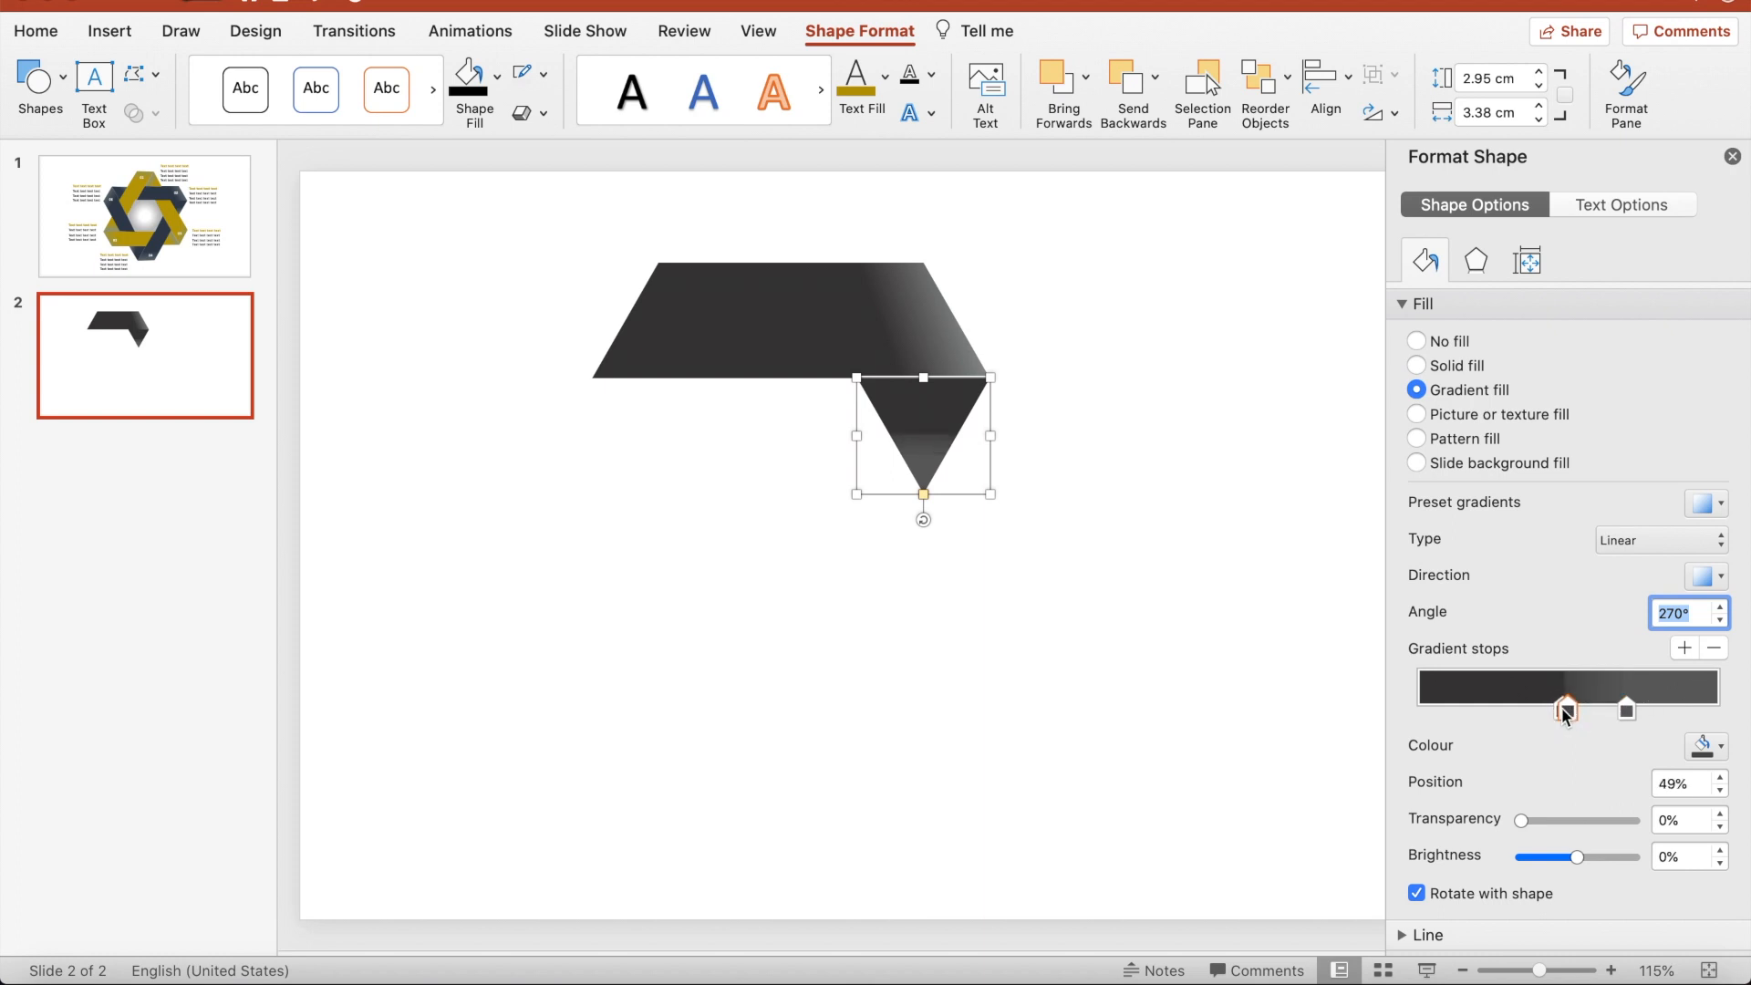
pyautogui.click(1587, 708)
pyautogui.moveTo(1568, 711); pyautogui.dragTo(1524, 717)
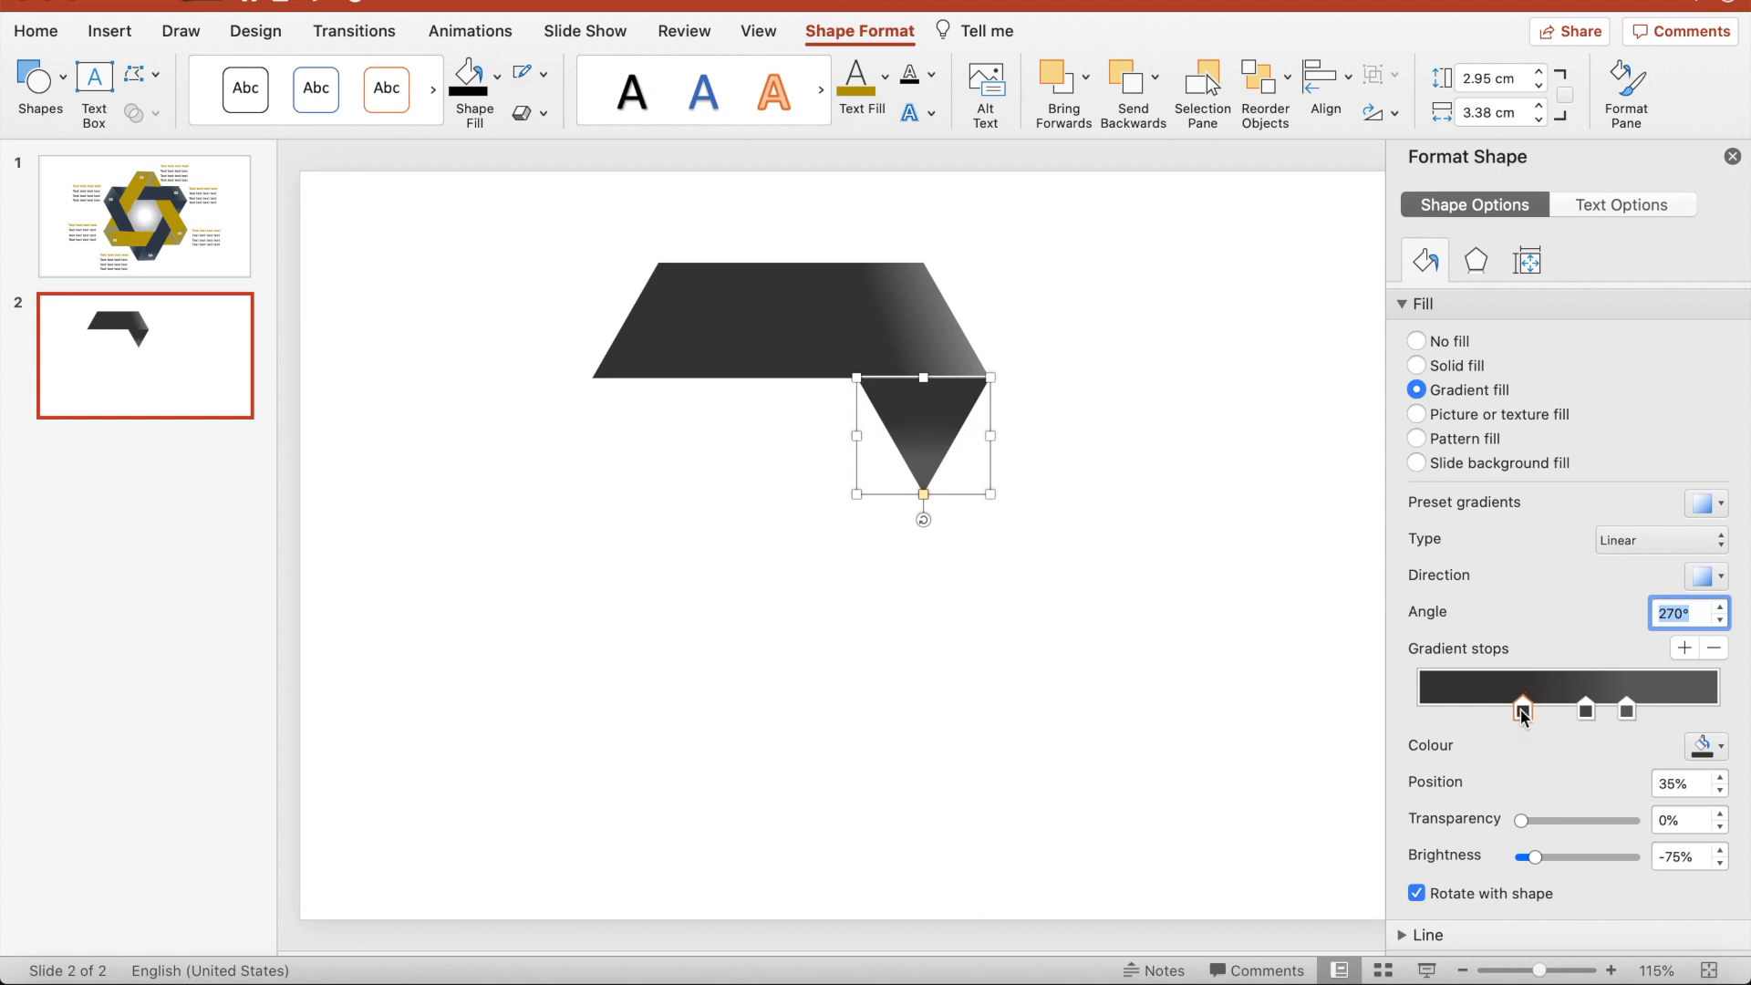
pyautogui.moveTo(1589, 709)
pyautogui.mouseDown()
pyautogui.moveTo(1646, 711)
pyautogui.moveTo(1581, 723)
pyautogui.mouseUp()
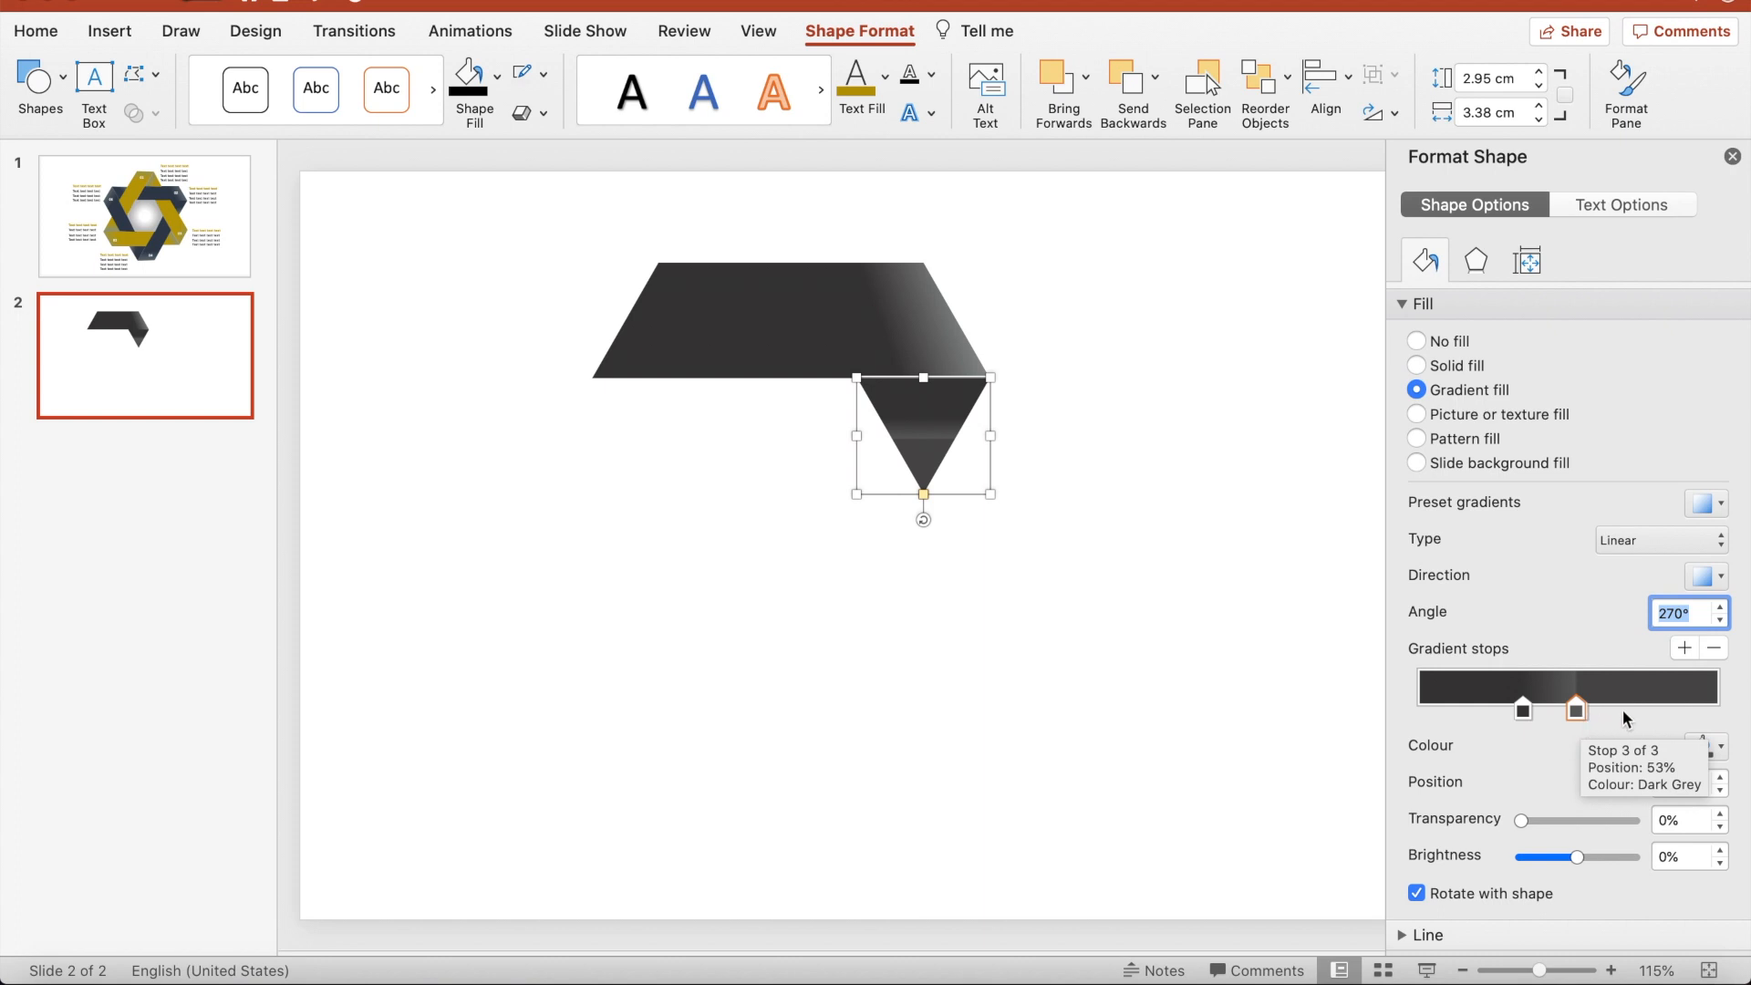
pyautogui.moveTo(1575, 715); pyautogui.dragTo(1718, 713)
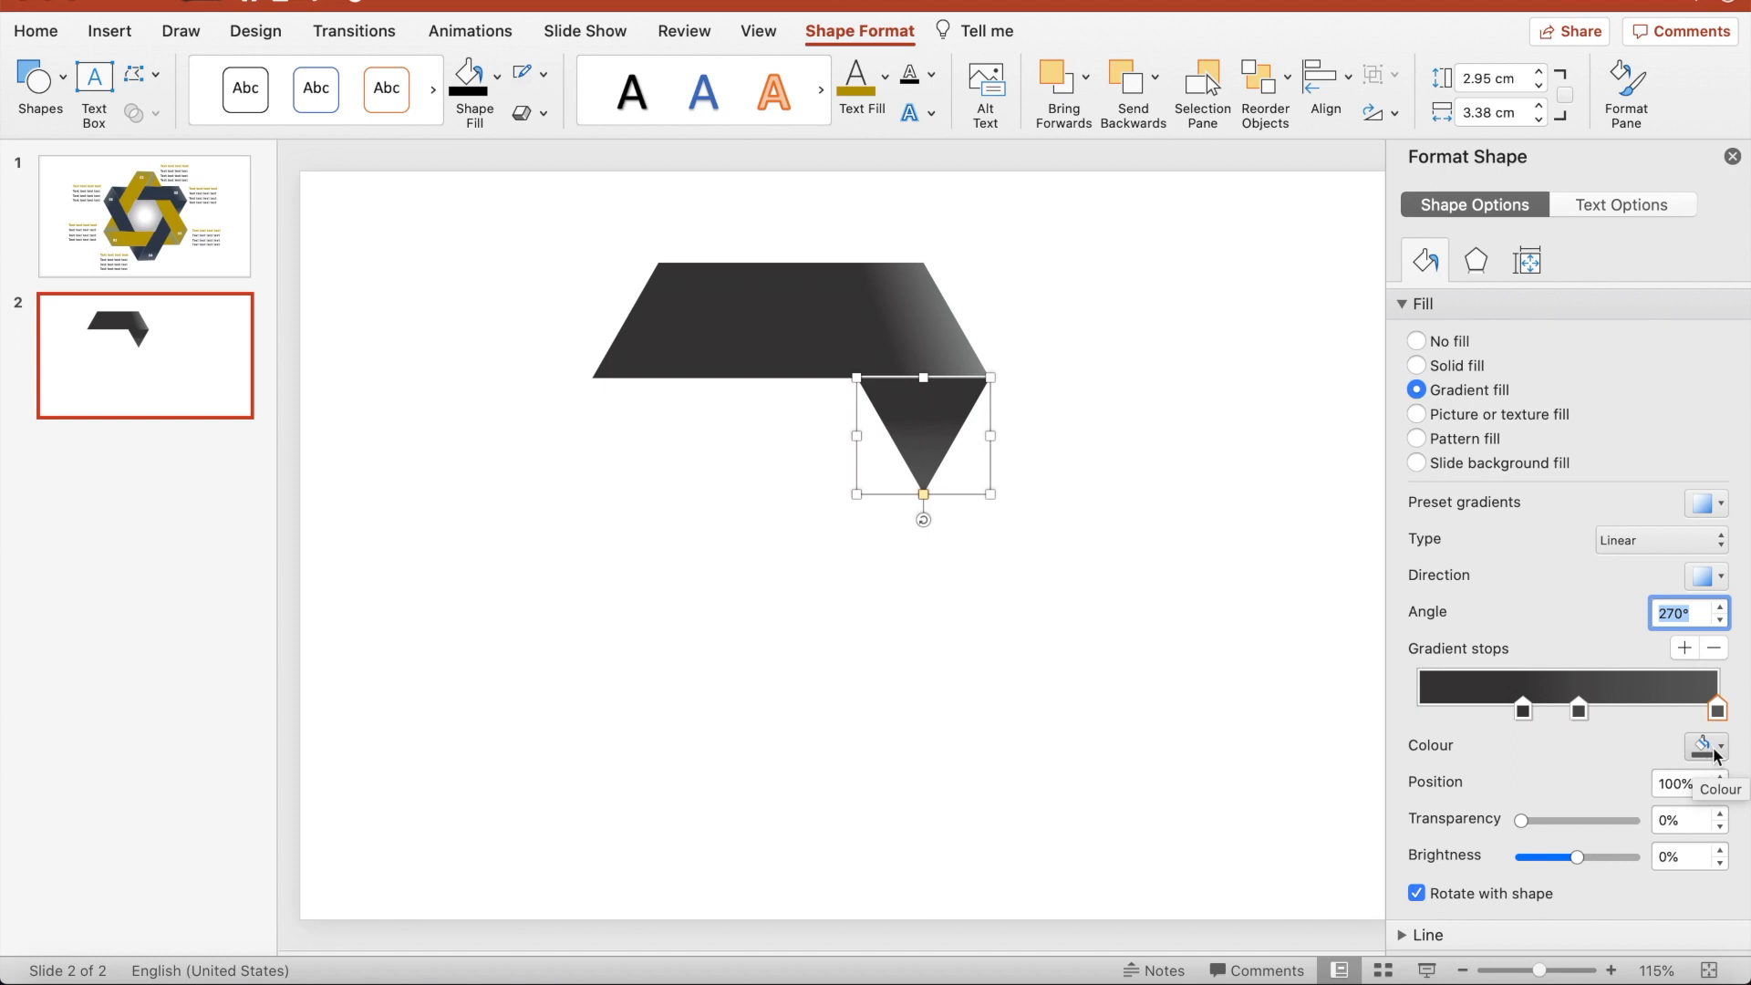
# Recolour the triangle's 100% gradient stop with the 10% darker light grey theme colour
pyautogui.click(1719, 756)
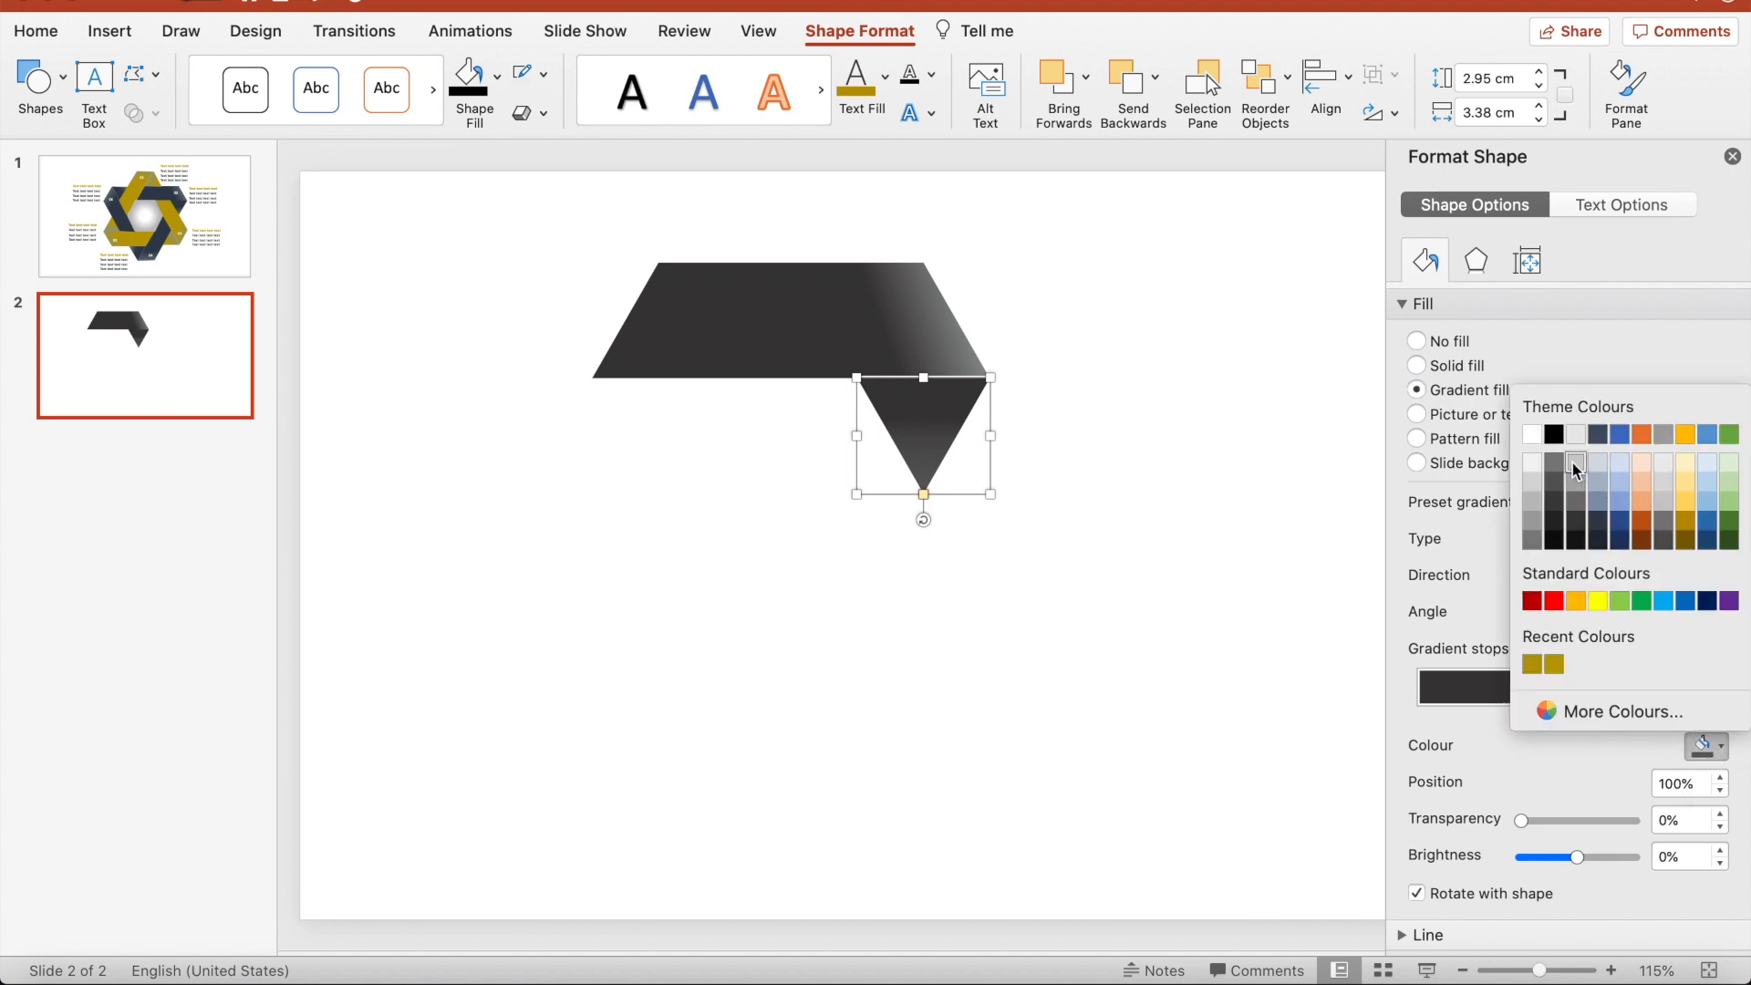
pyautogui.click(1576, 467)
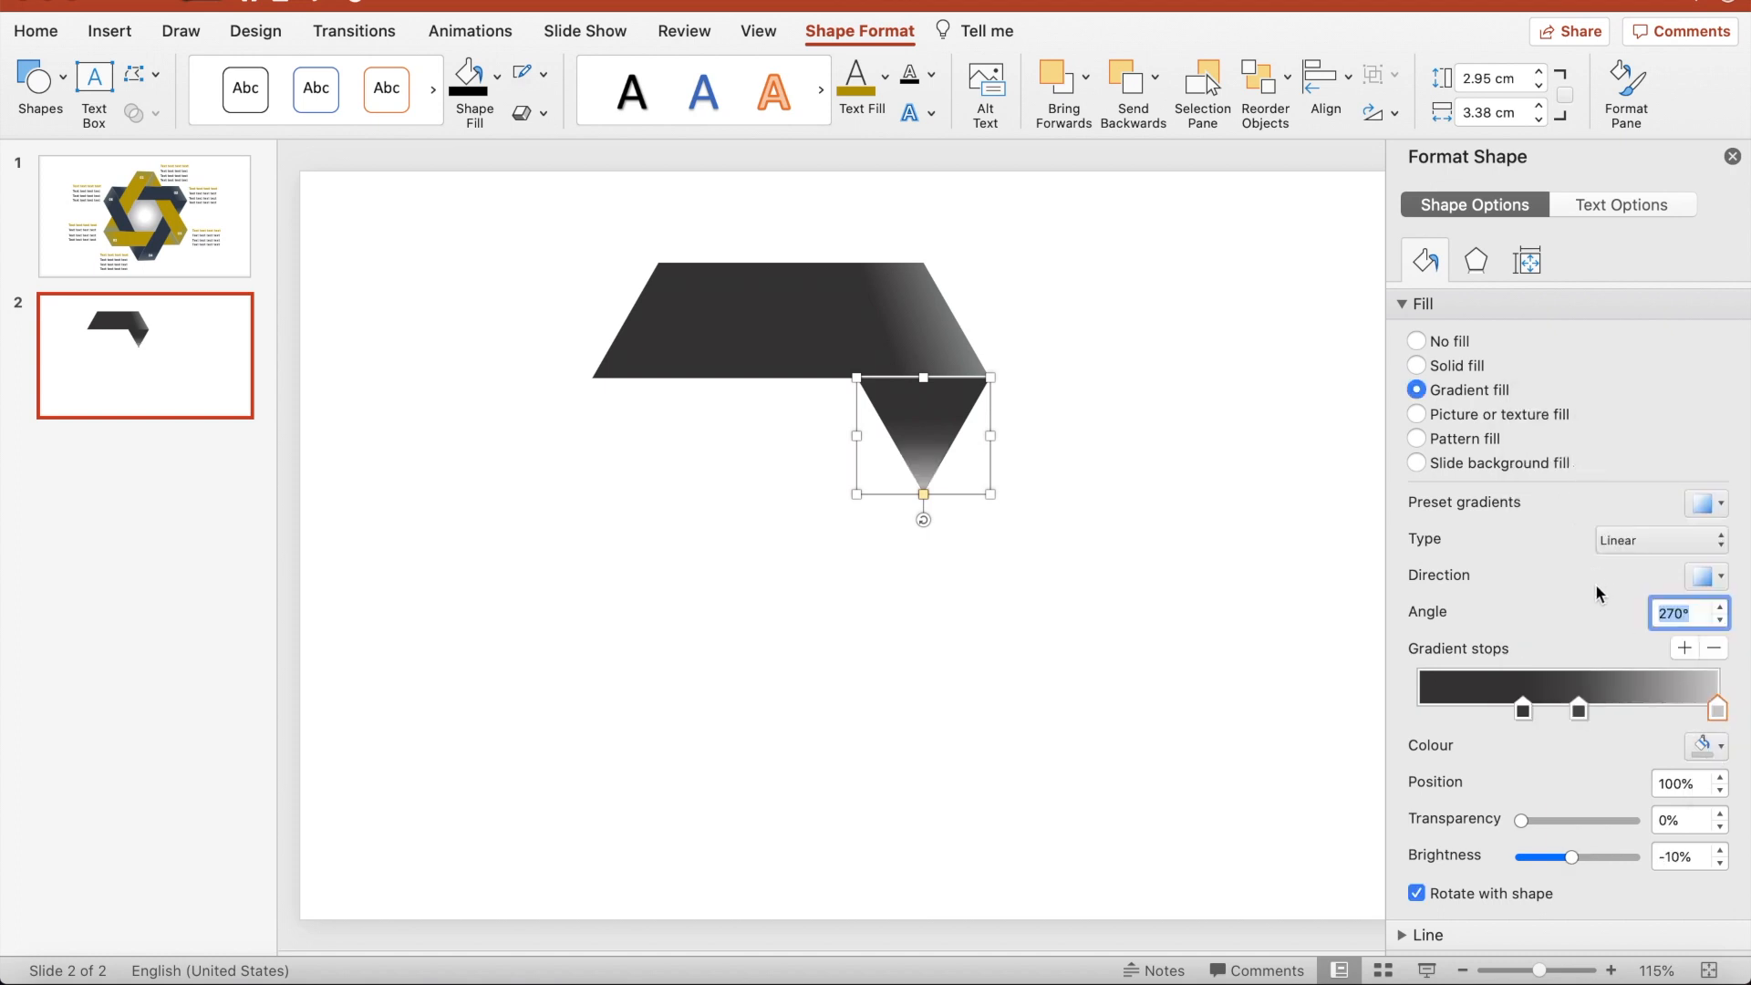
pyautogui.click(1254, 635)
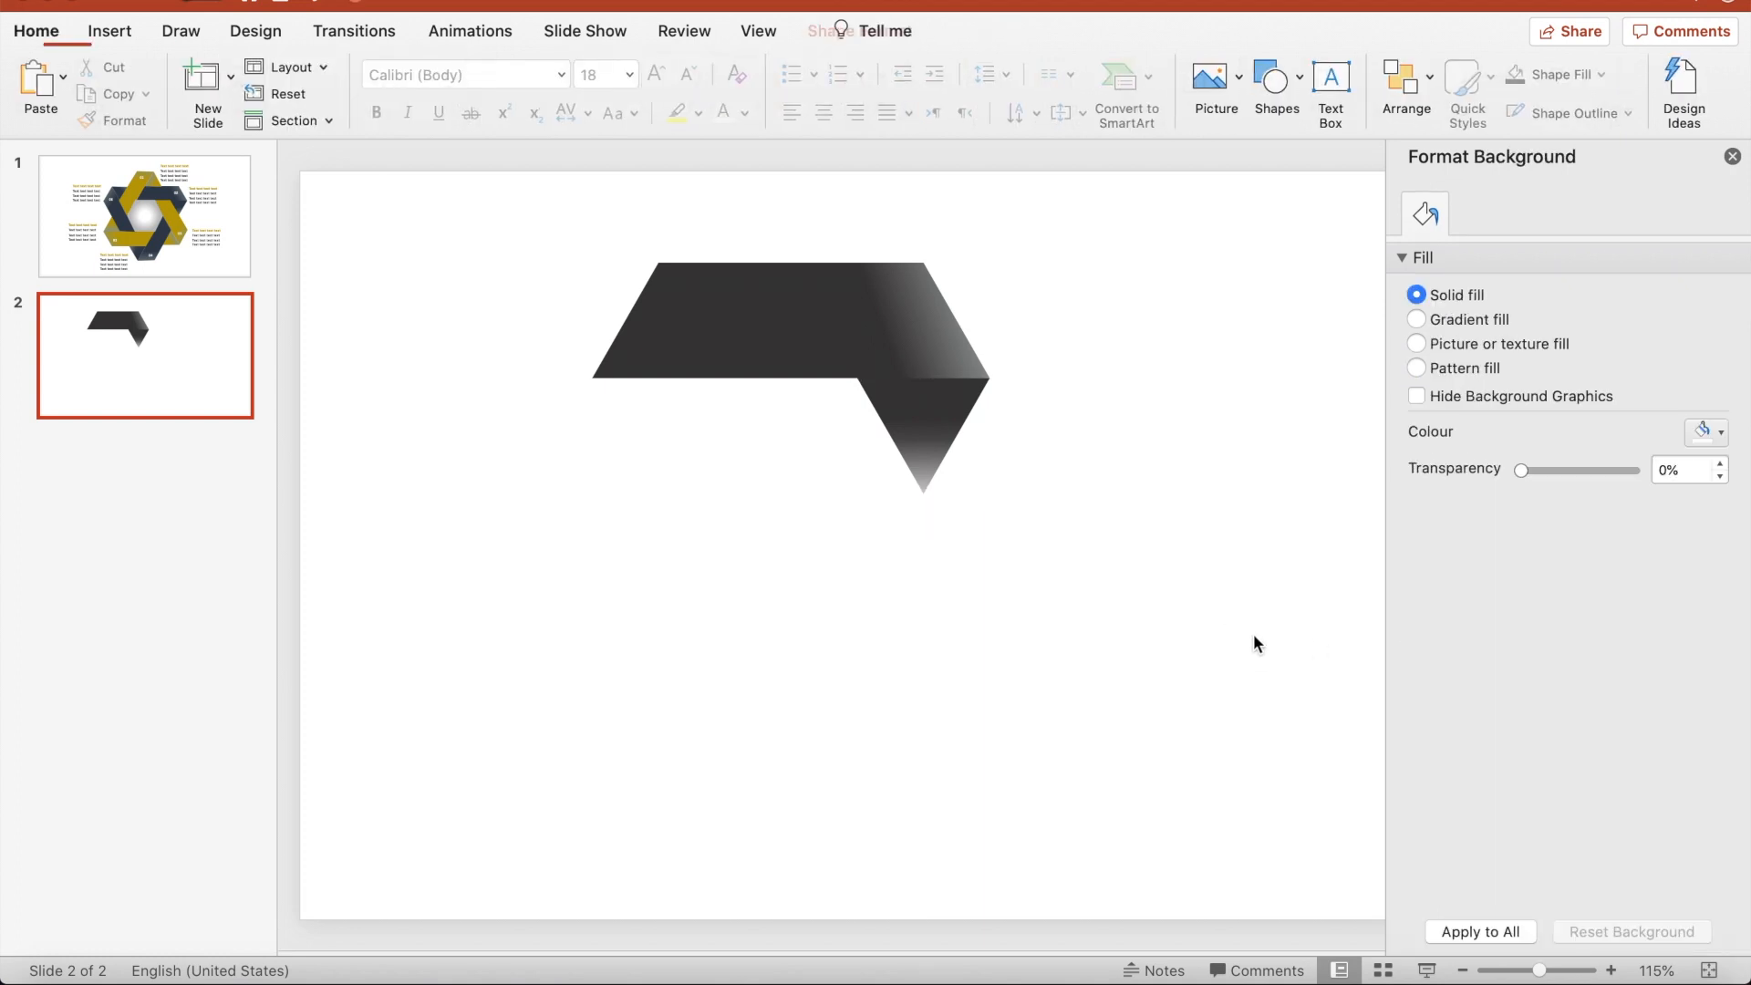
# Copy the trapezoid and triangle together, place the copy directly below, and group the original pair
pyautogui.moveTo(1062, 247); pyautogui.dragTo(526, 520)
pyautogui.press('super+v')
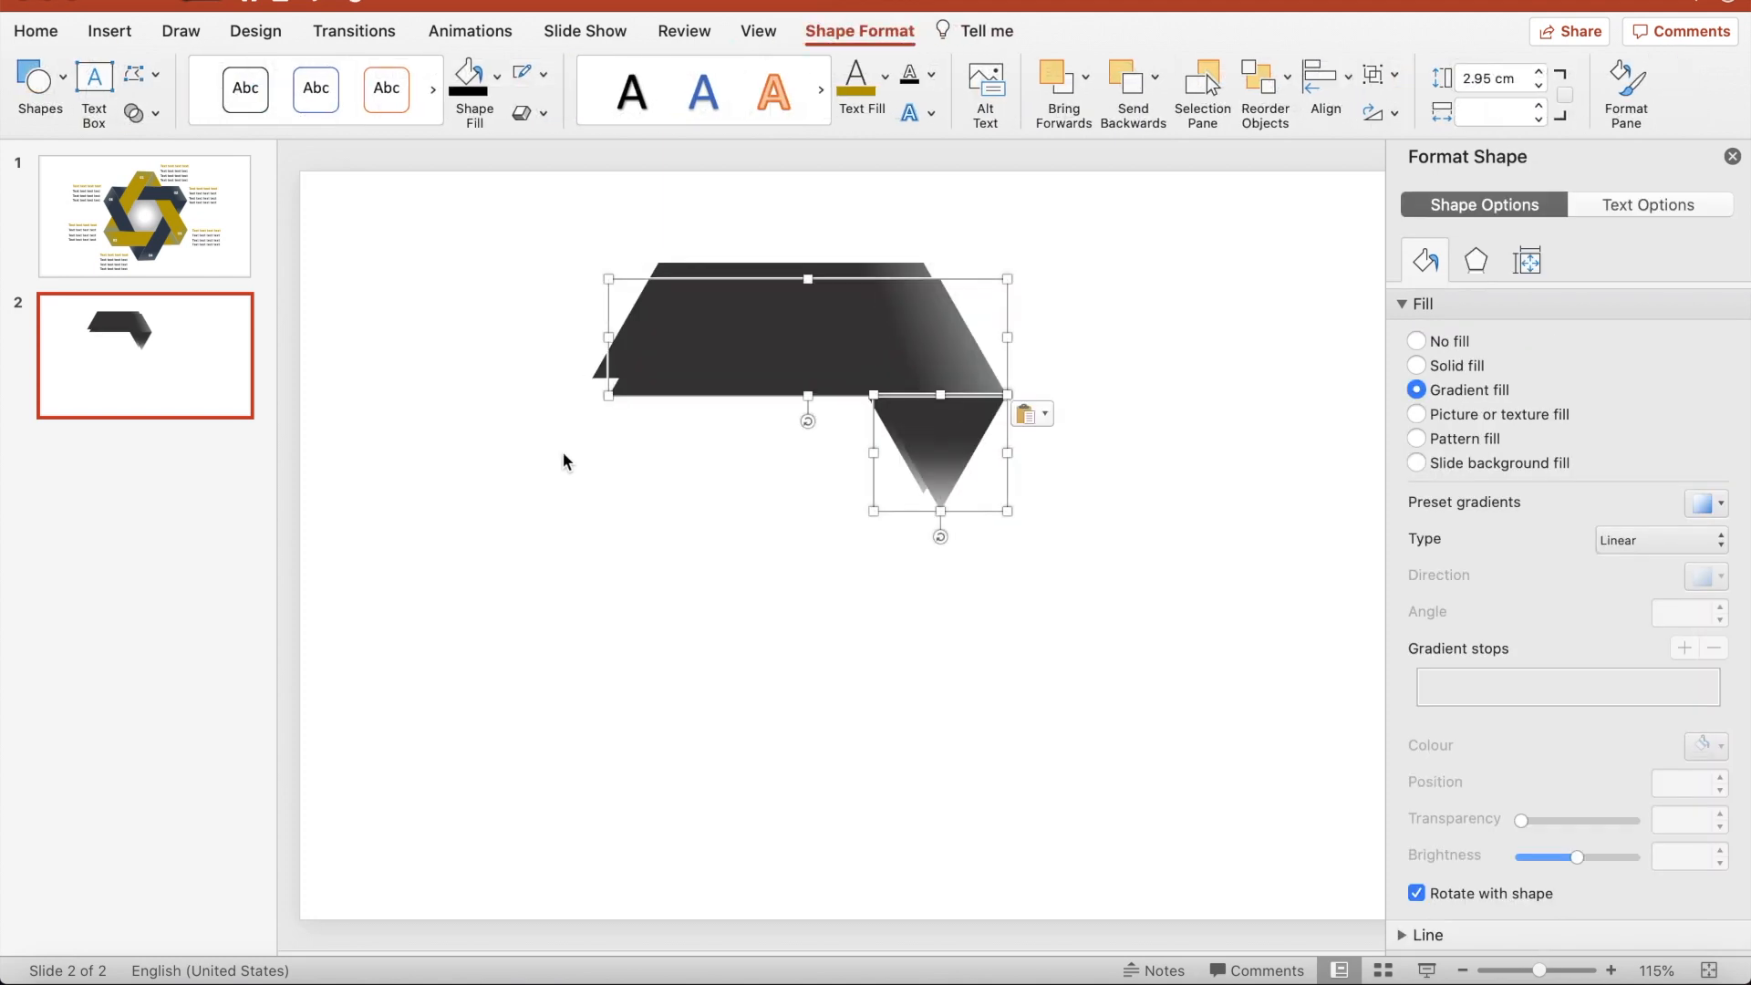
pyautogui.moveTo(703, 340); pyautogui.dragTo(684, 606)
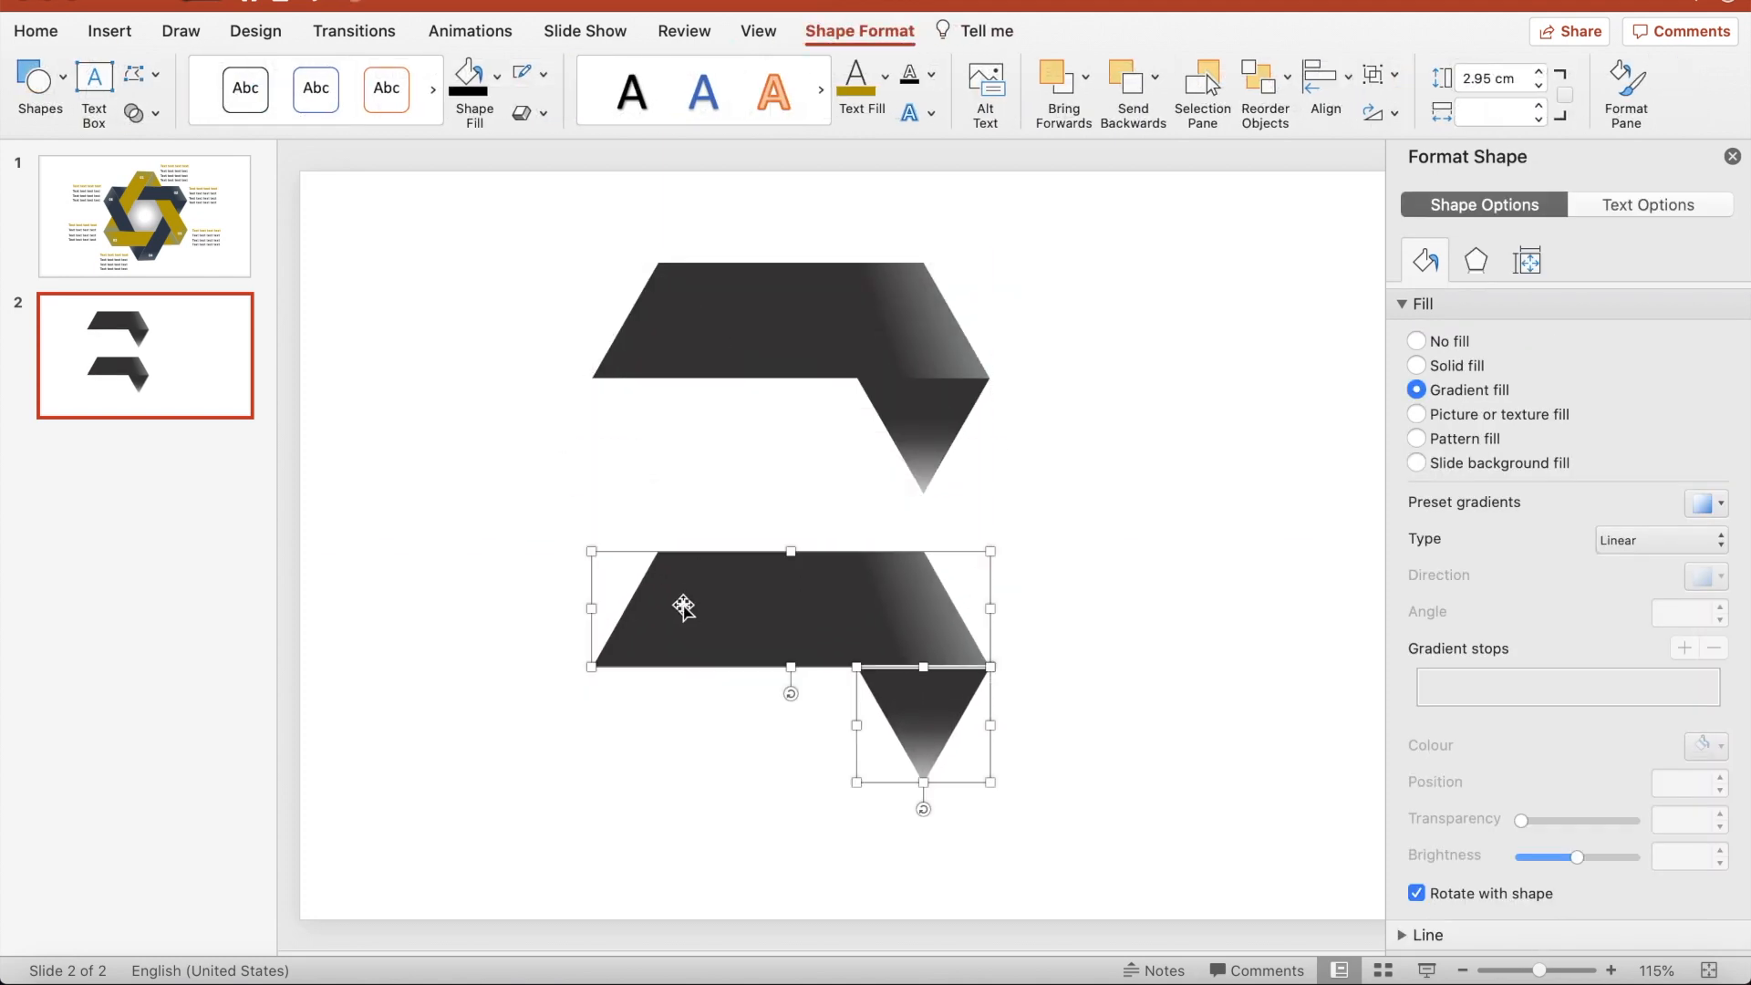
pyautogui.moveTo(1018, 222); pyautogui.dragTo(560, 445)
pyautogui.moveTo(1063, 231); pyautogui.dragTo(508, 526)
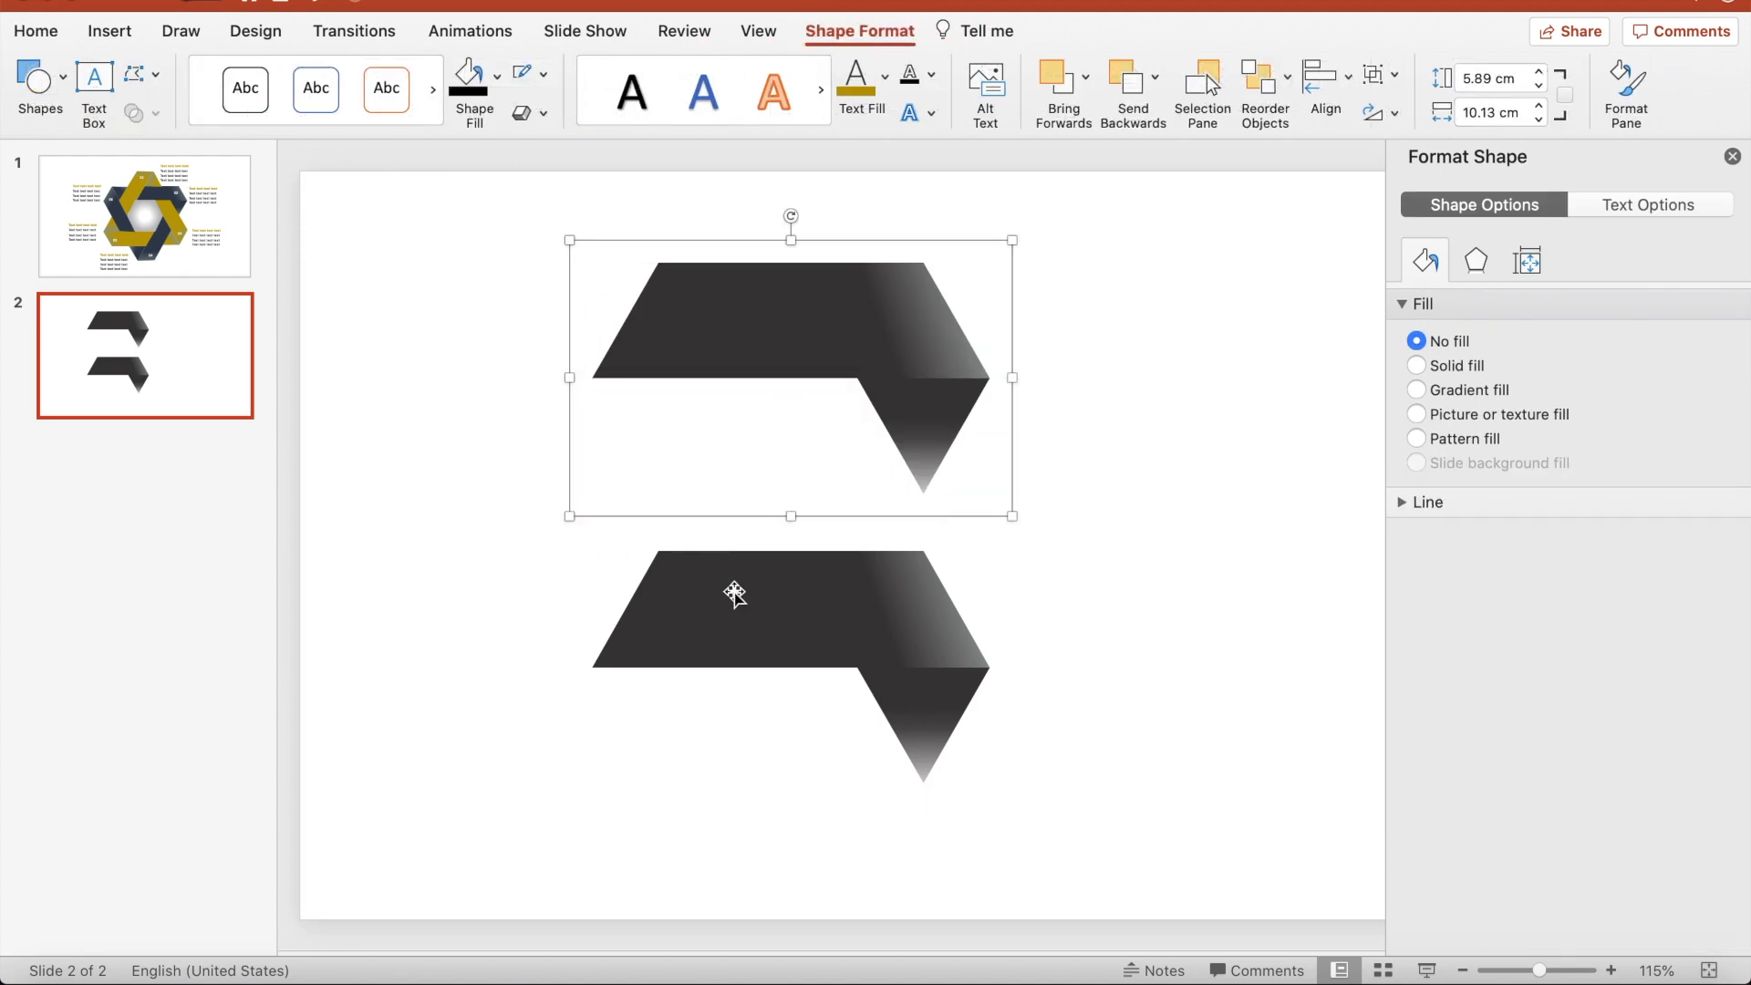
# Set the gradient angle of the lower copy's triangle to 100°
pyautogui.click(906, 682)
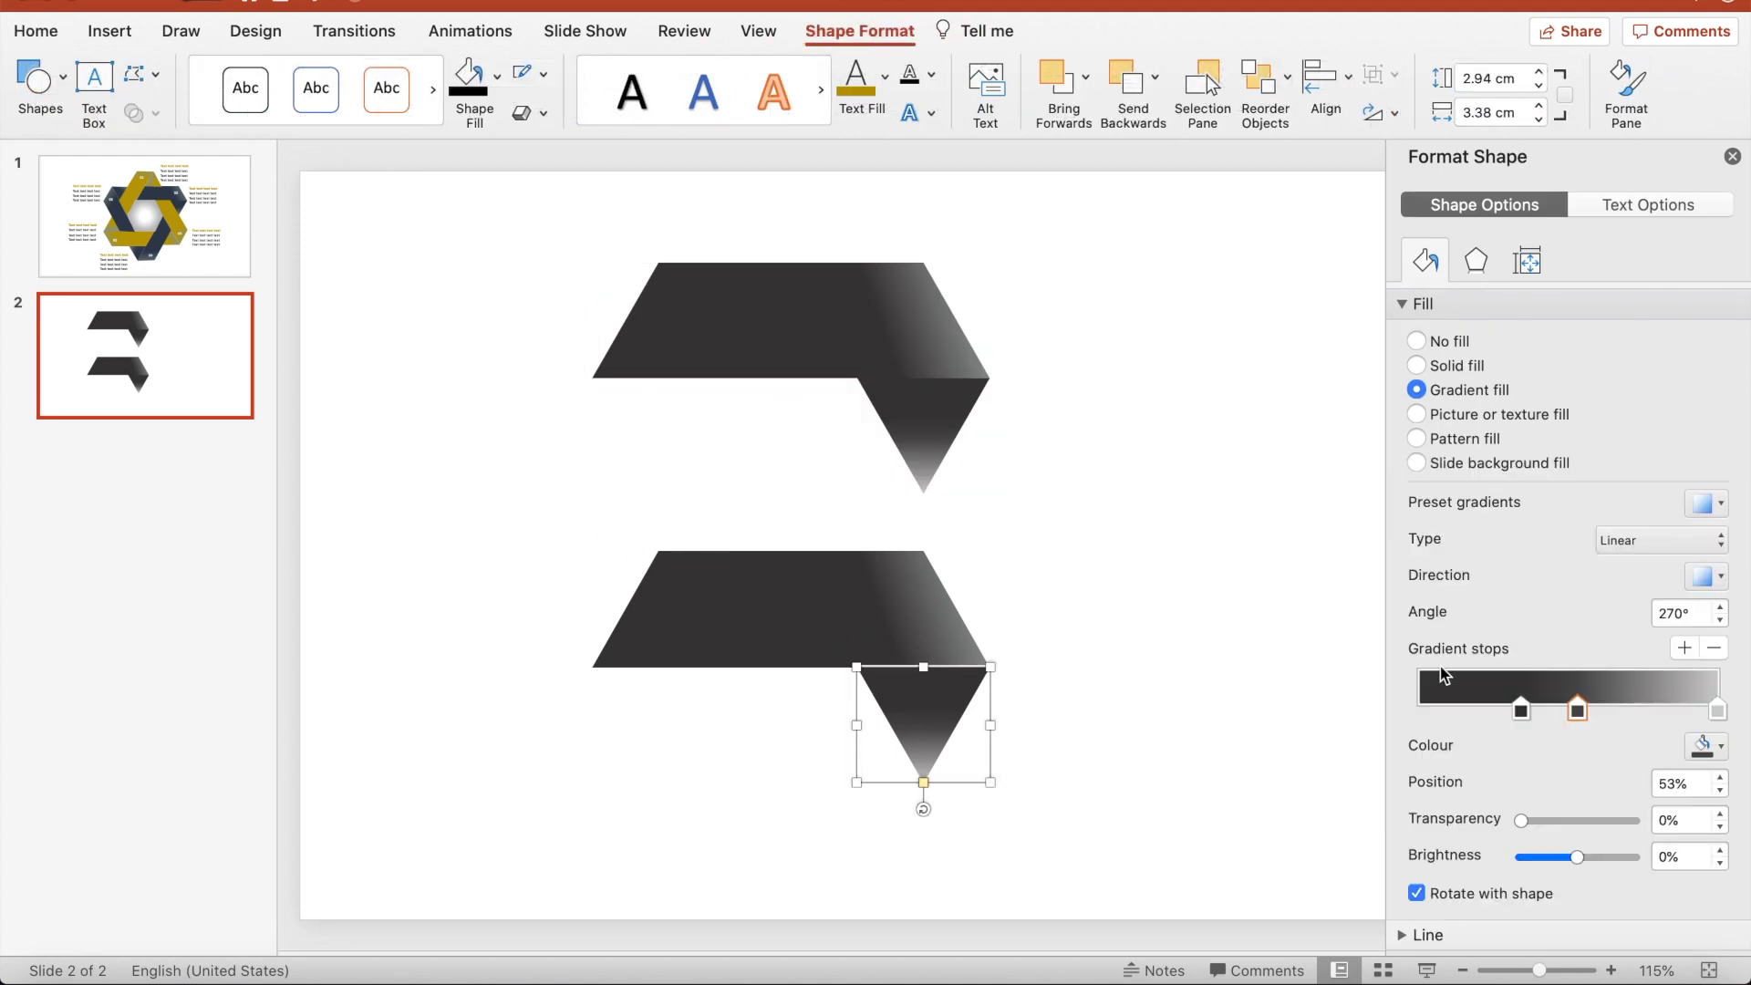
pyautogui.click(1720, 609)
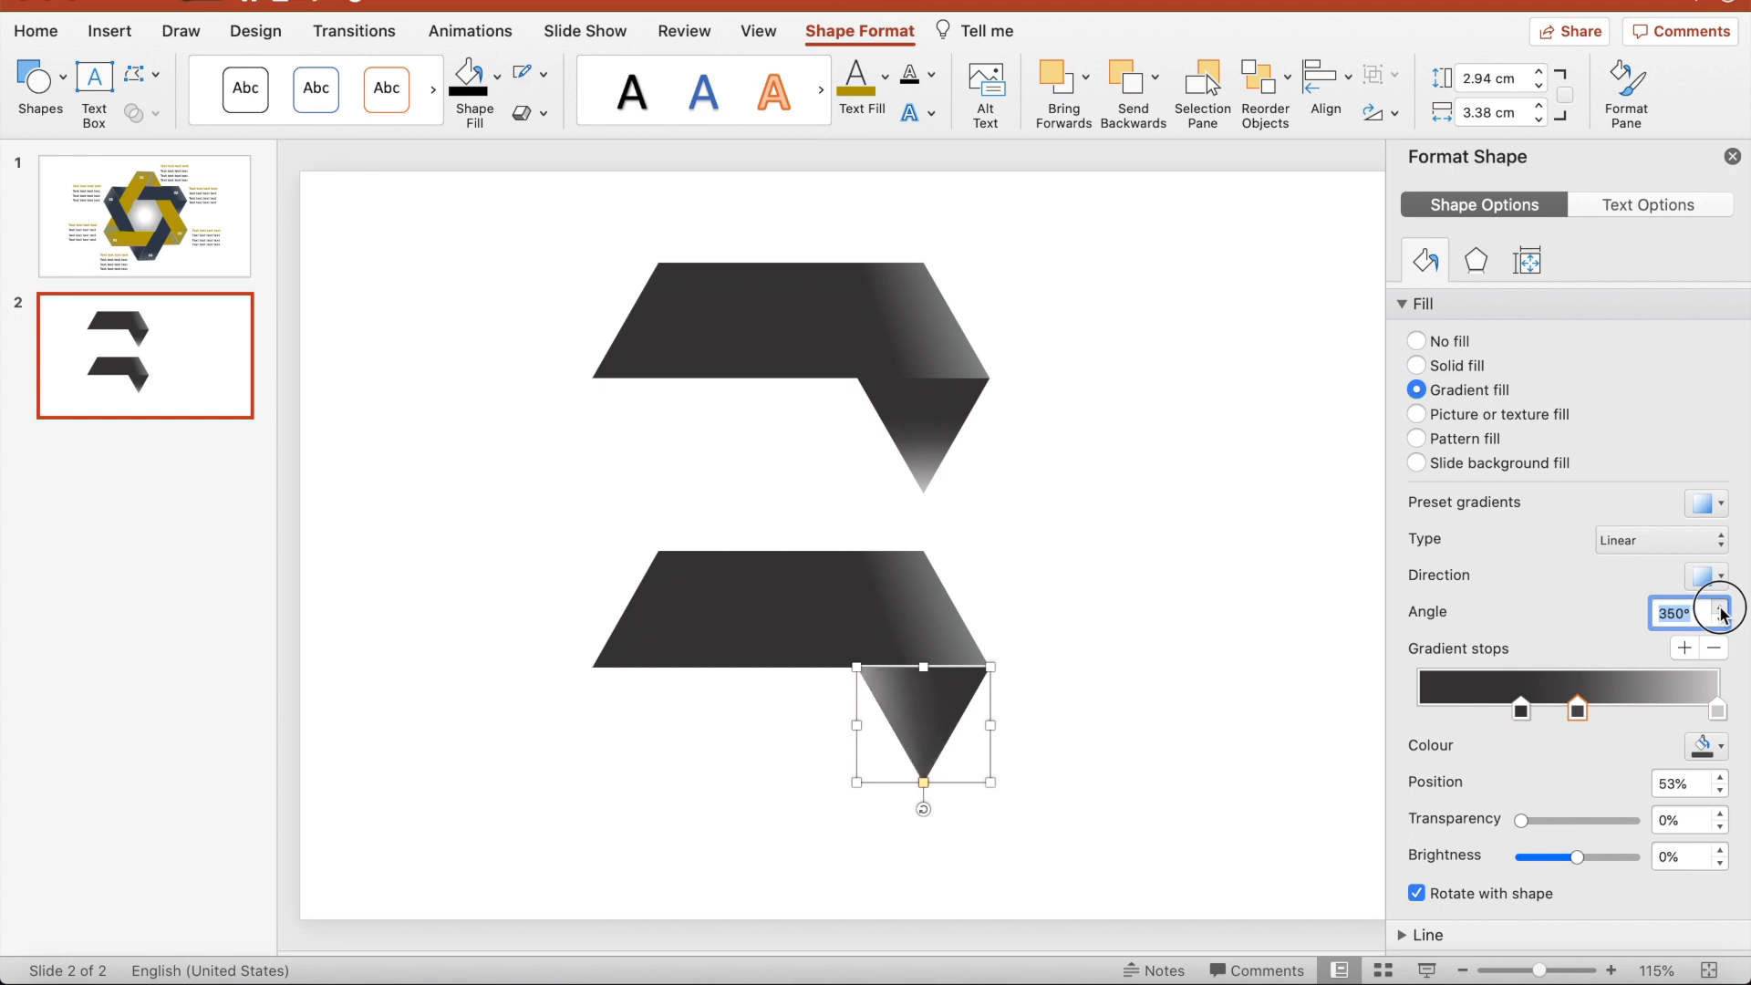
pyautogui.click(1720, 622)
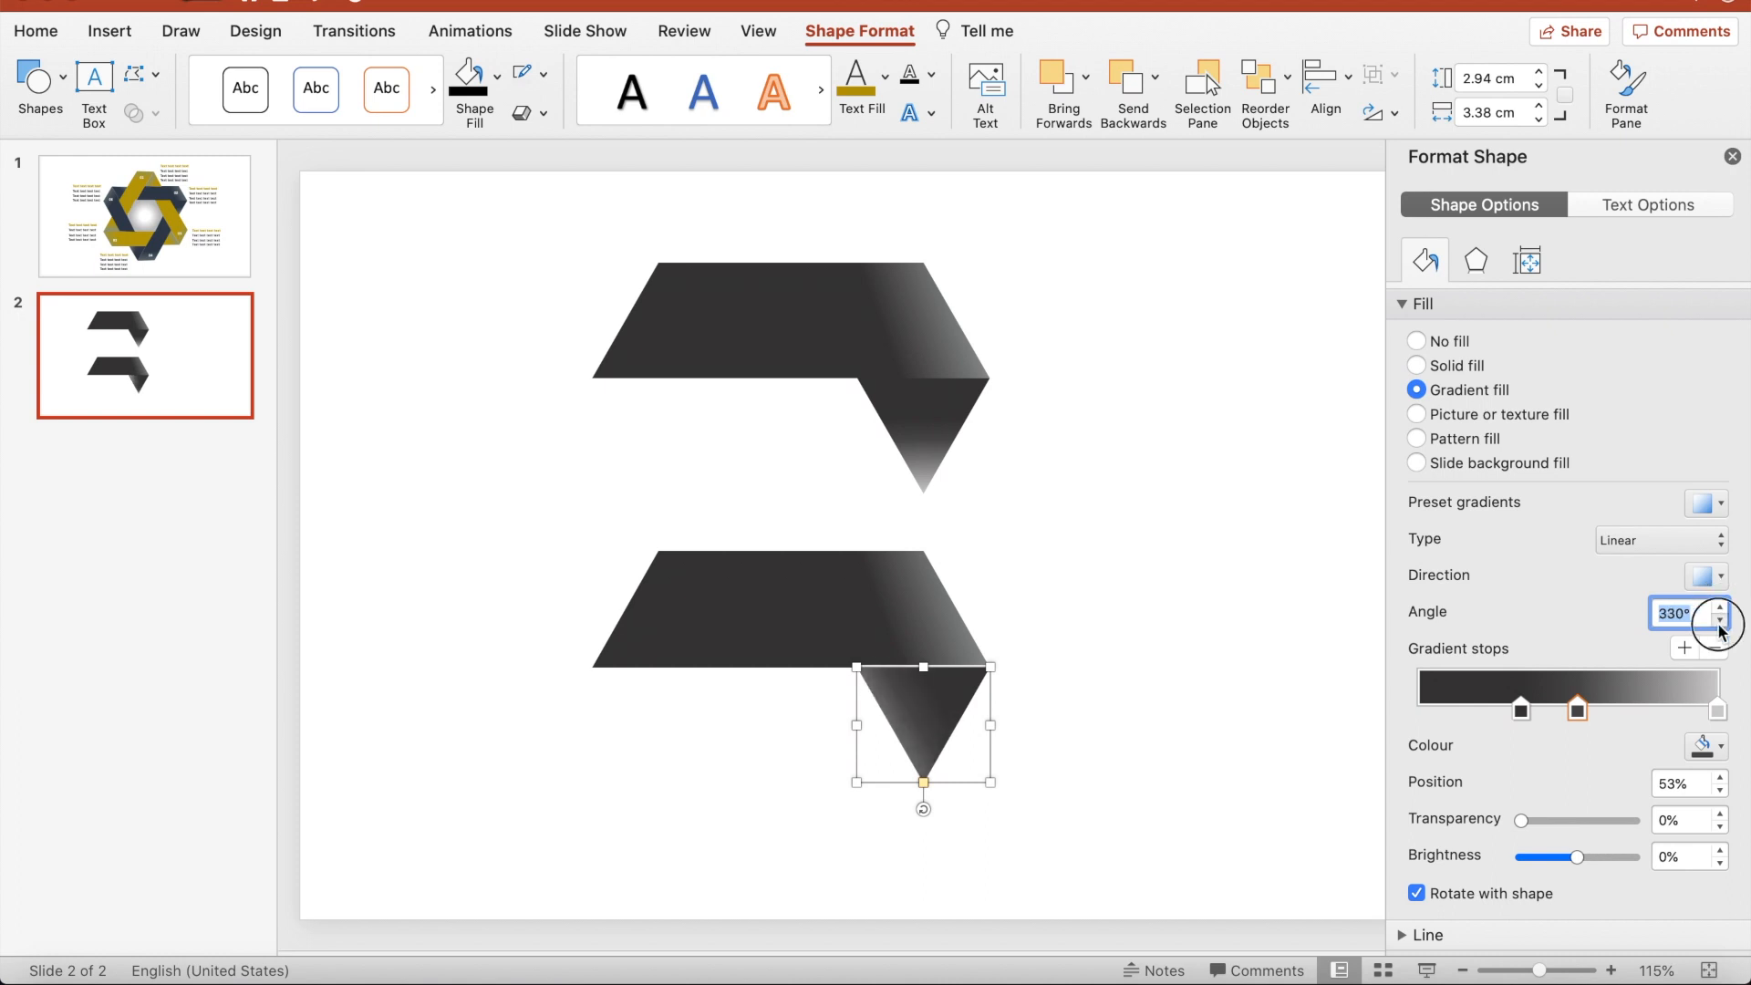
pyautogui.click(1721, 623)
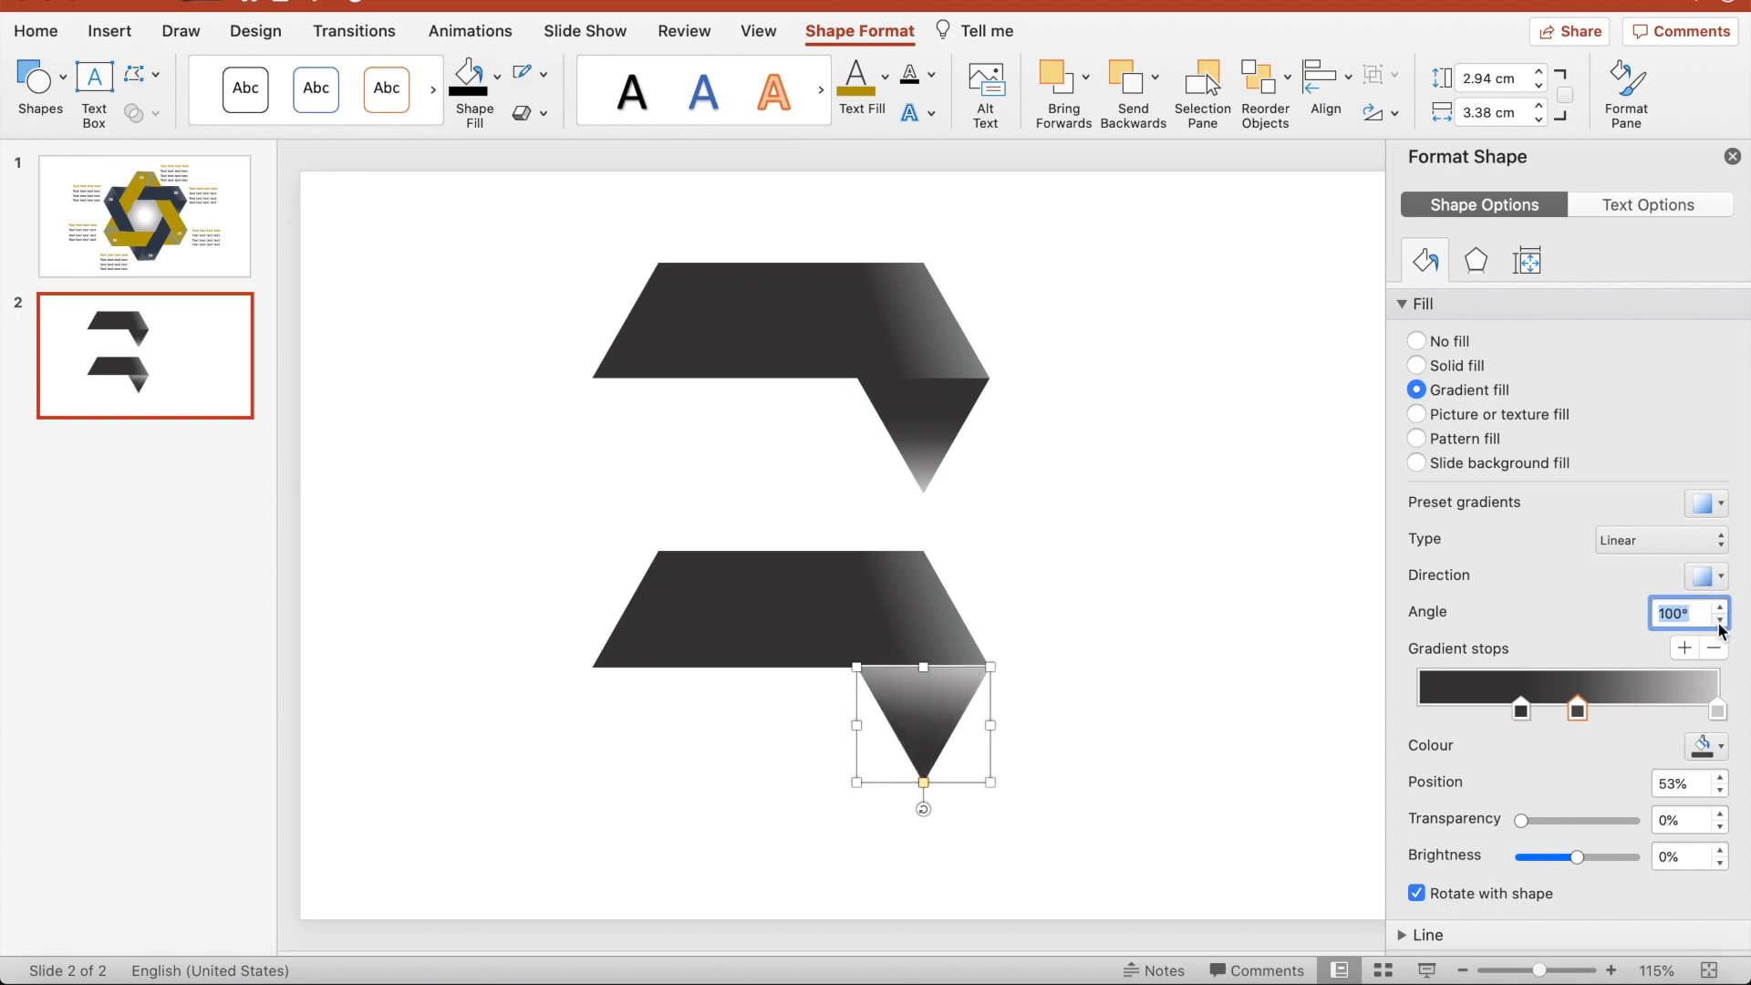
# Recolour the lower triangle's 34% gradient stop with the recently used gold
pyautogui.click(1520, 708)
pyautogui.click(1704, 746)
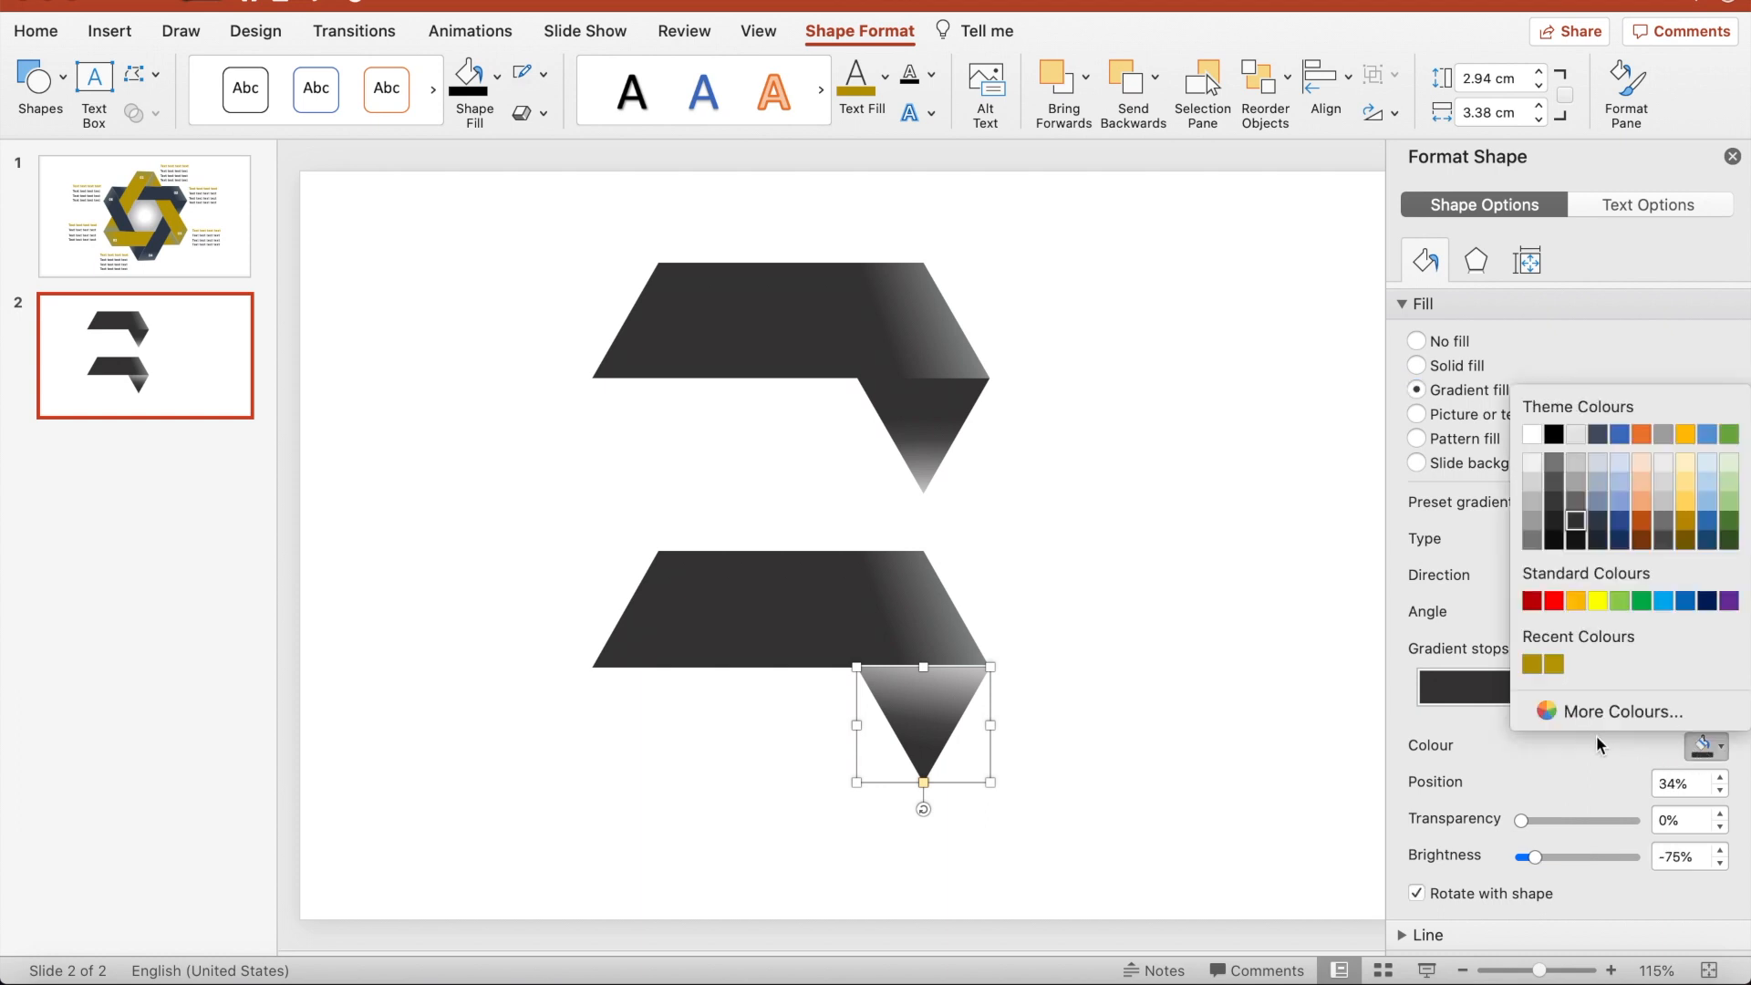
pyautogui.click(1554, 664)
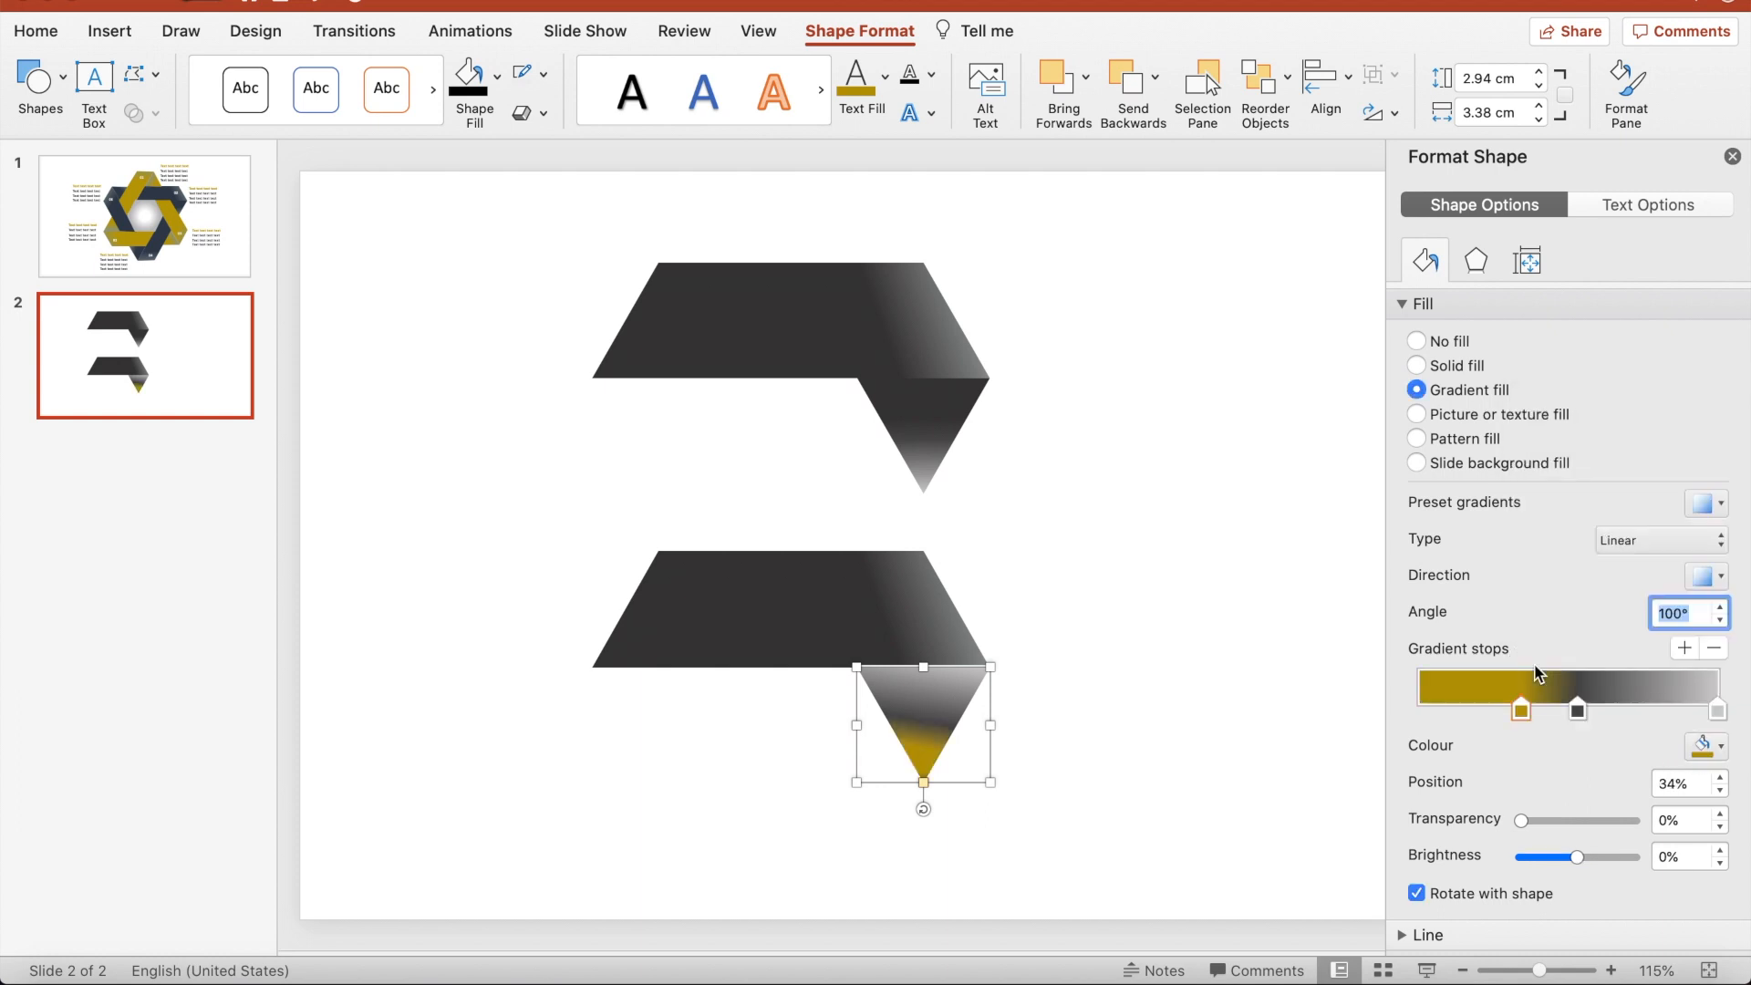
pyautogui.press('super+z')
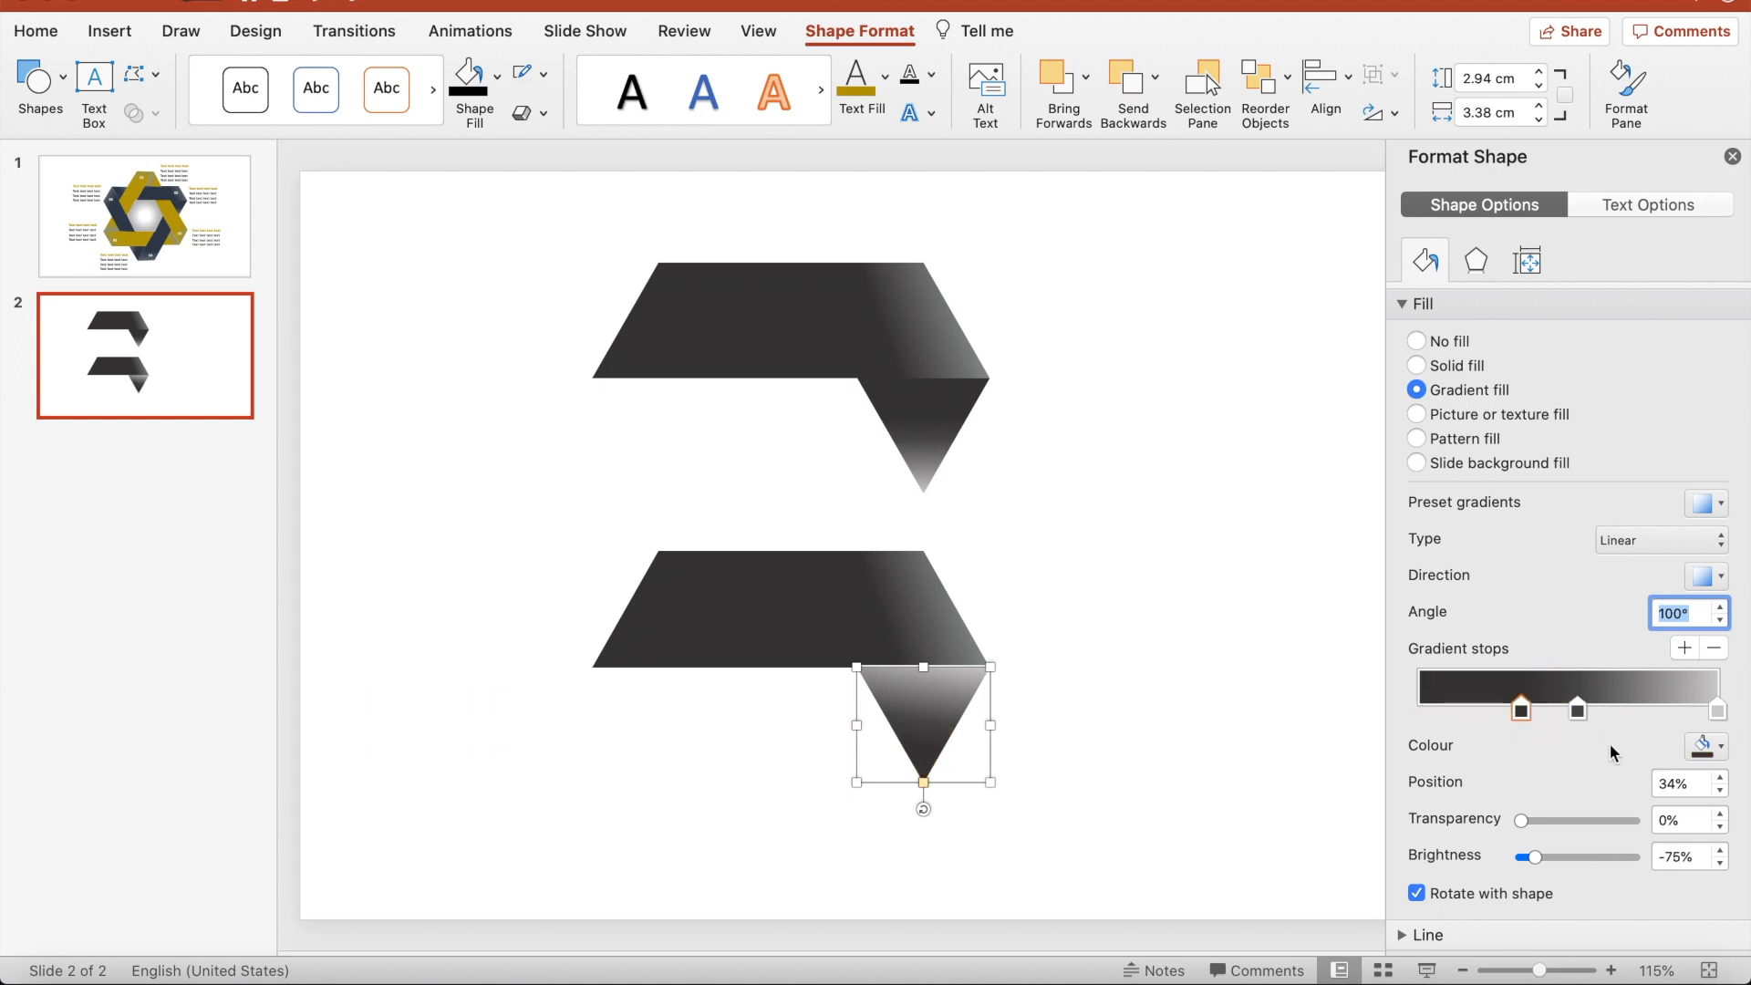
pyautogui.click(1702, 750)
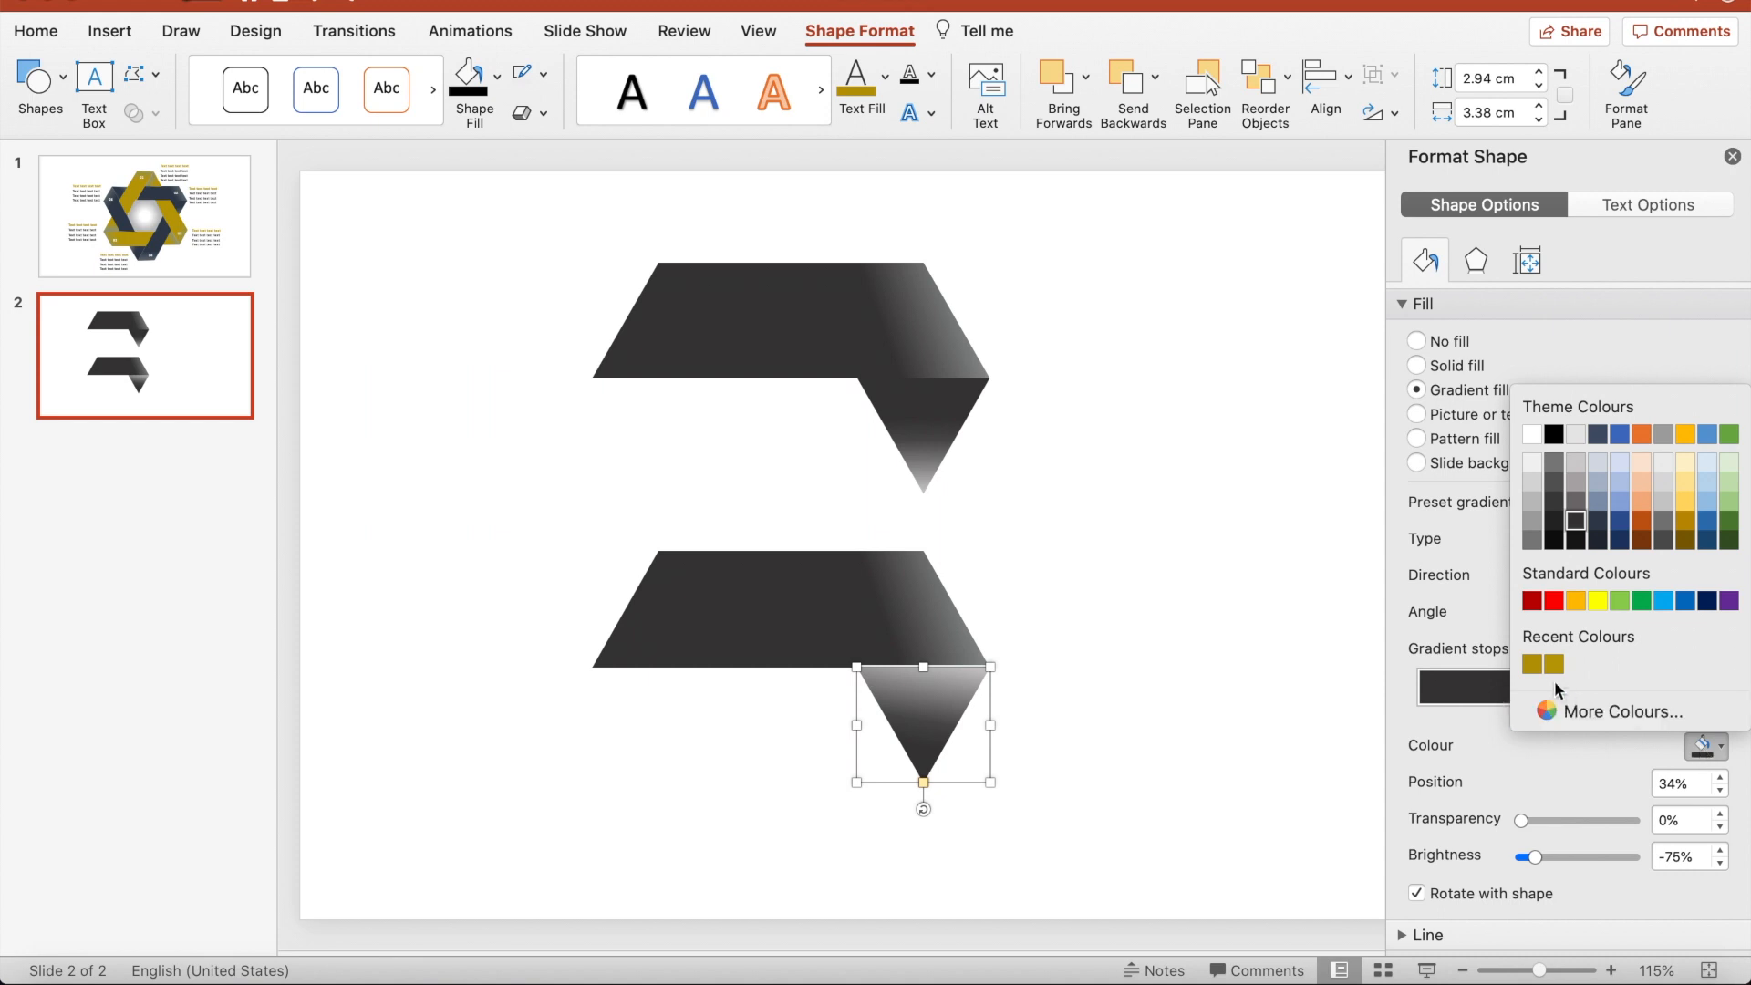
pyautogui.click(1555, 665)
# Recolour the lower trapezoid's 70% gradient stop with the recently used gold
pyautogui.click(786, 612)
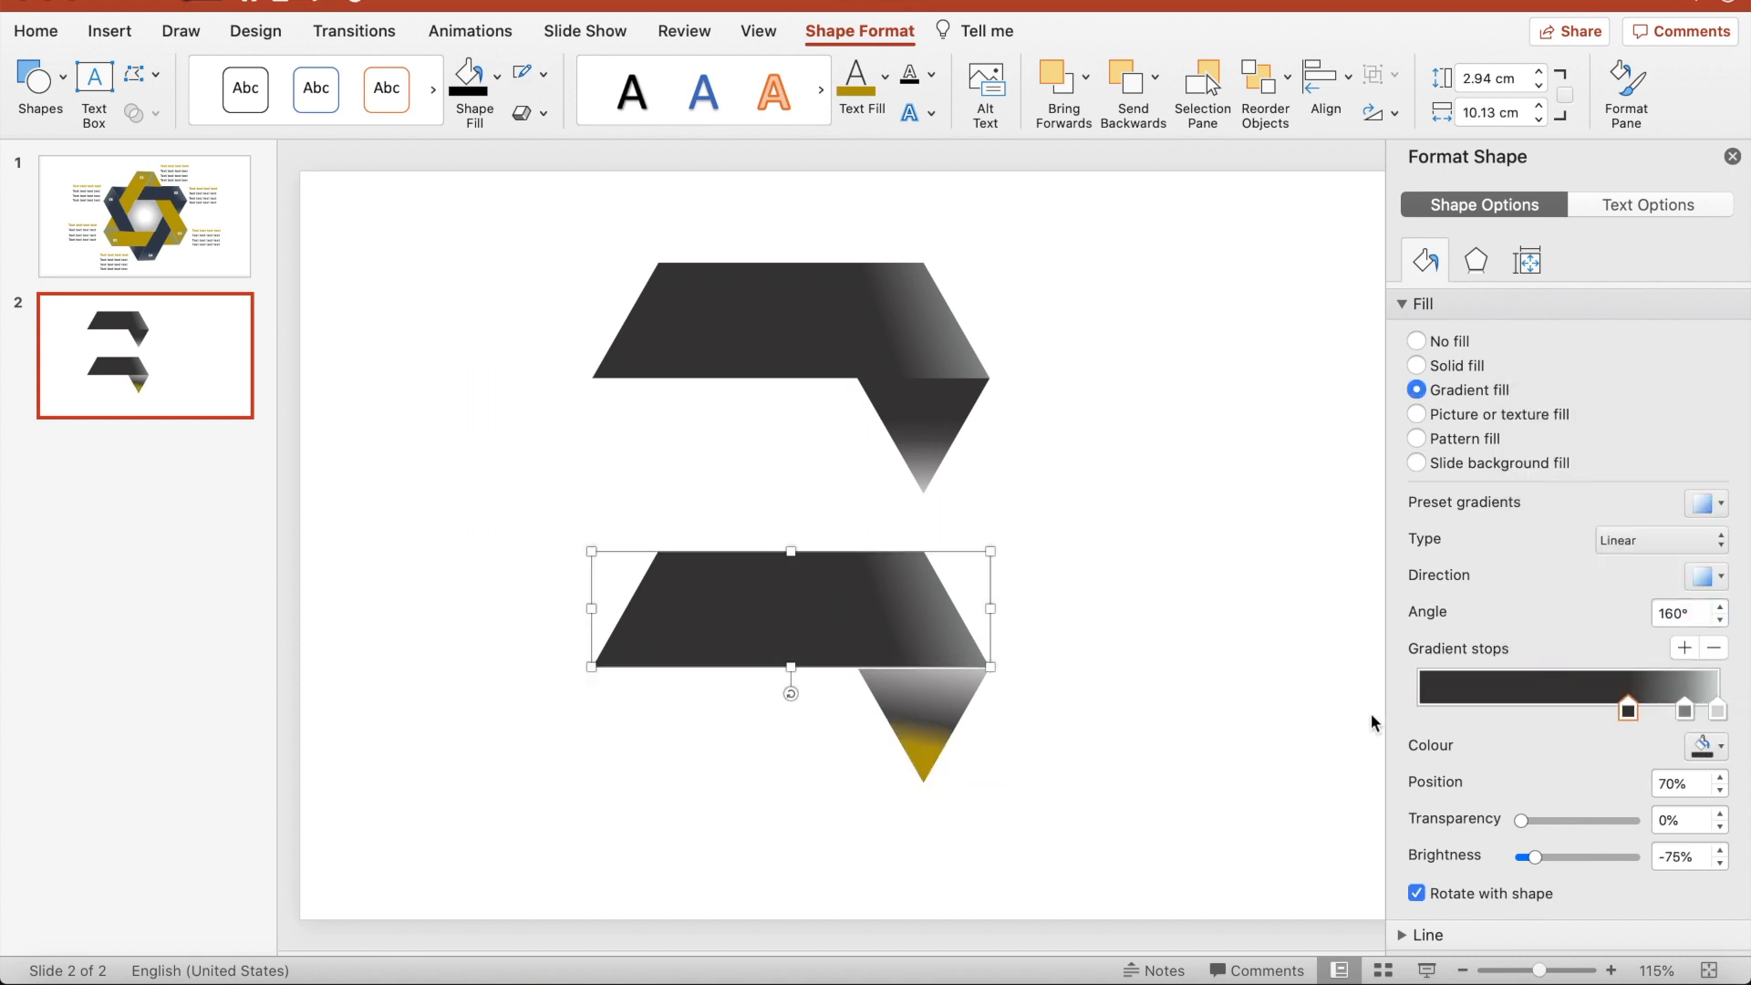
pyautogui.click(1704, 747)
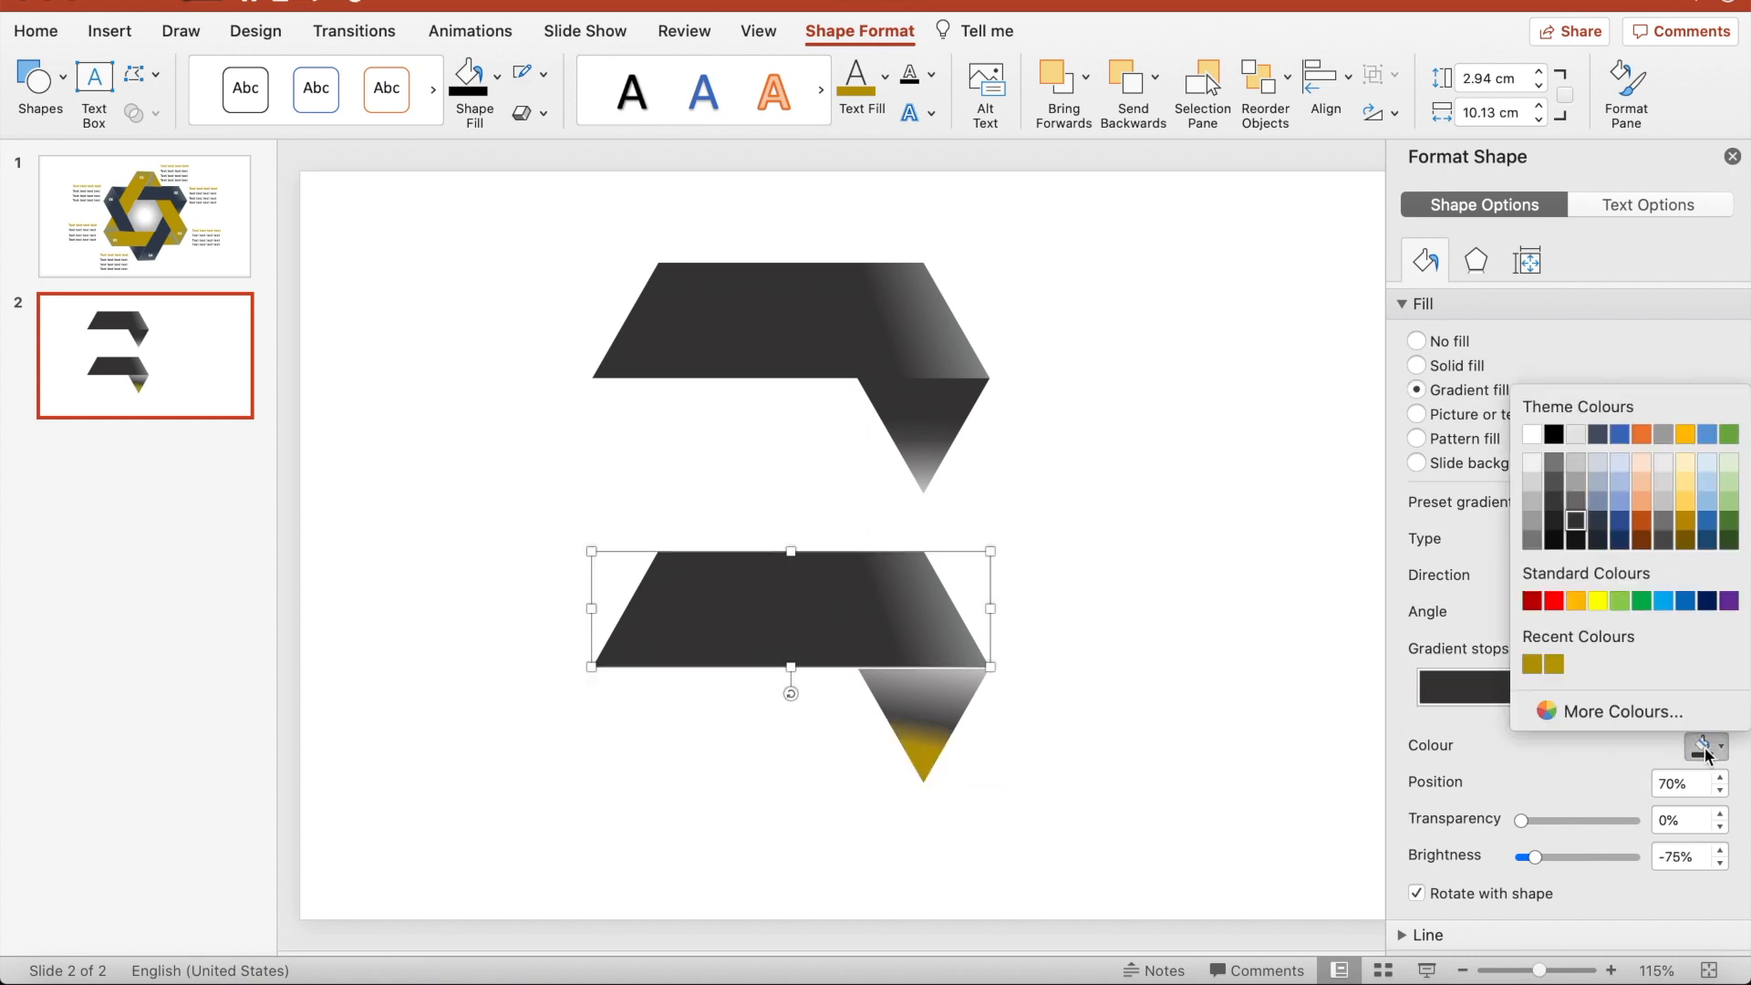
pyautogui.click(1529, 666)
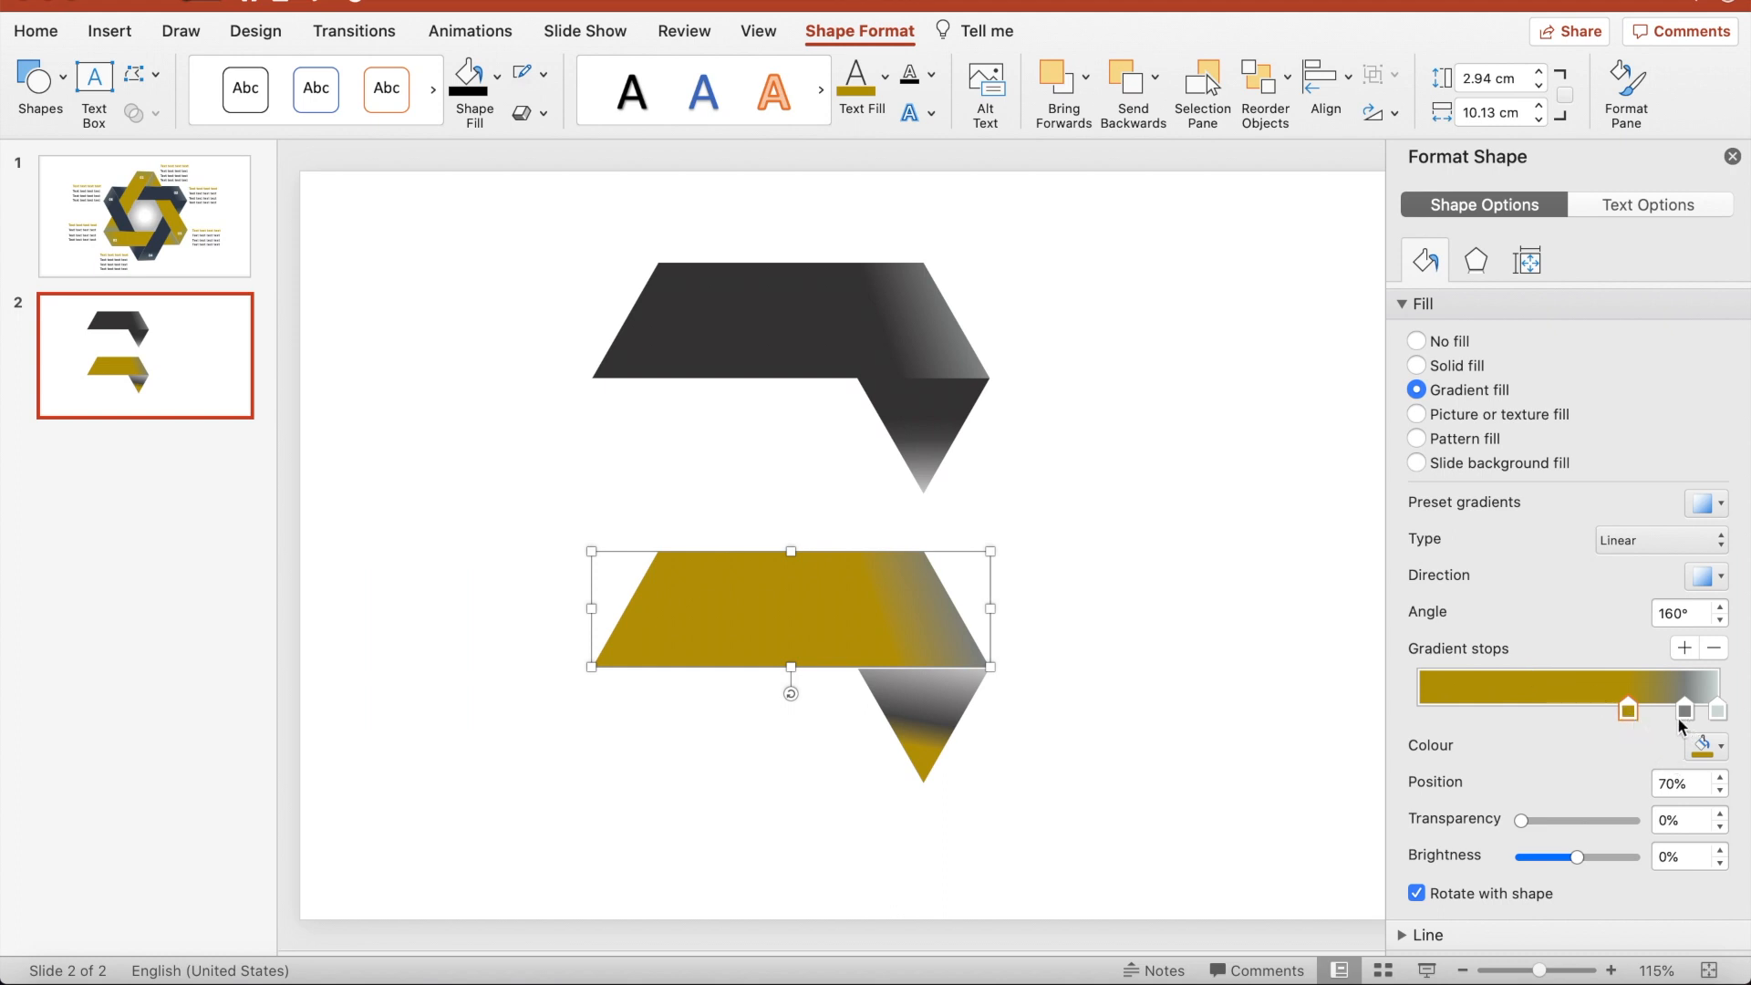
# Set the lower triangle's gradient angle to 90° and move its dark grey gradient stop to the 100% position
pyautogui.click(937, 718)
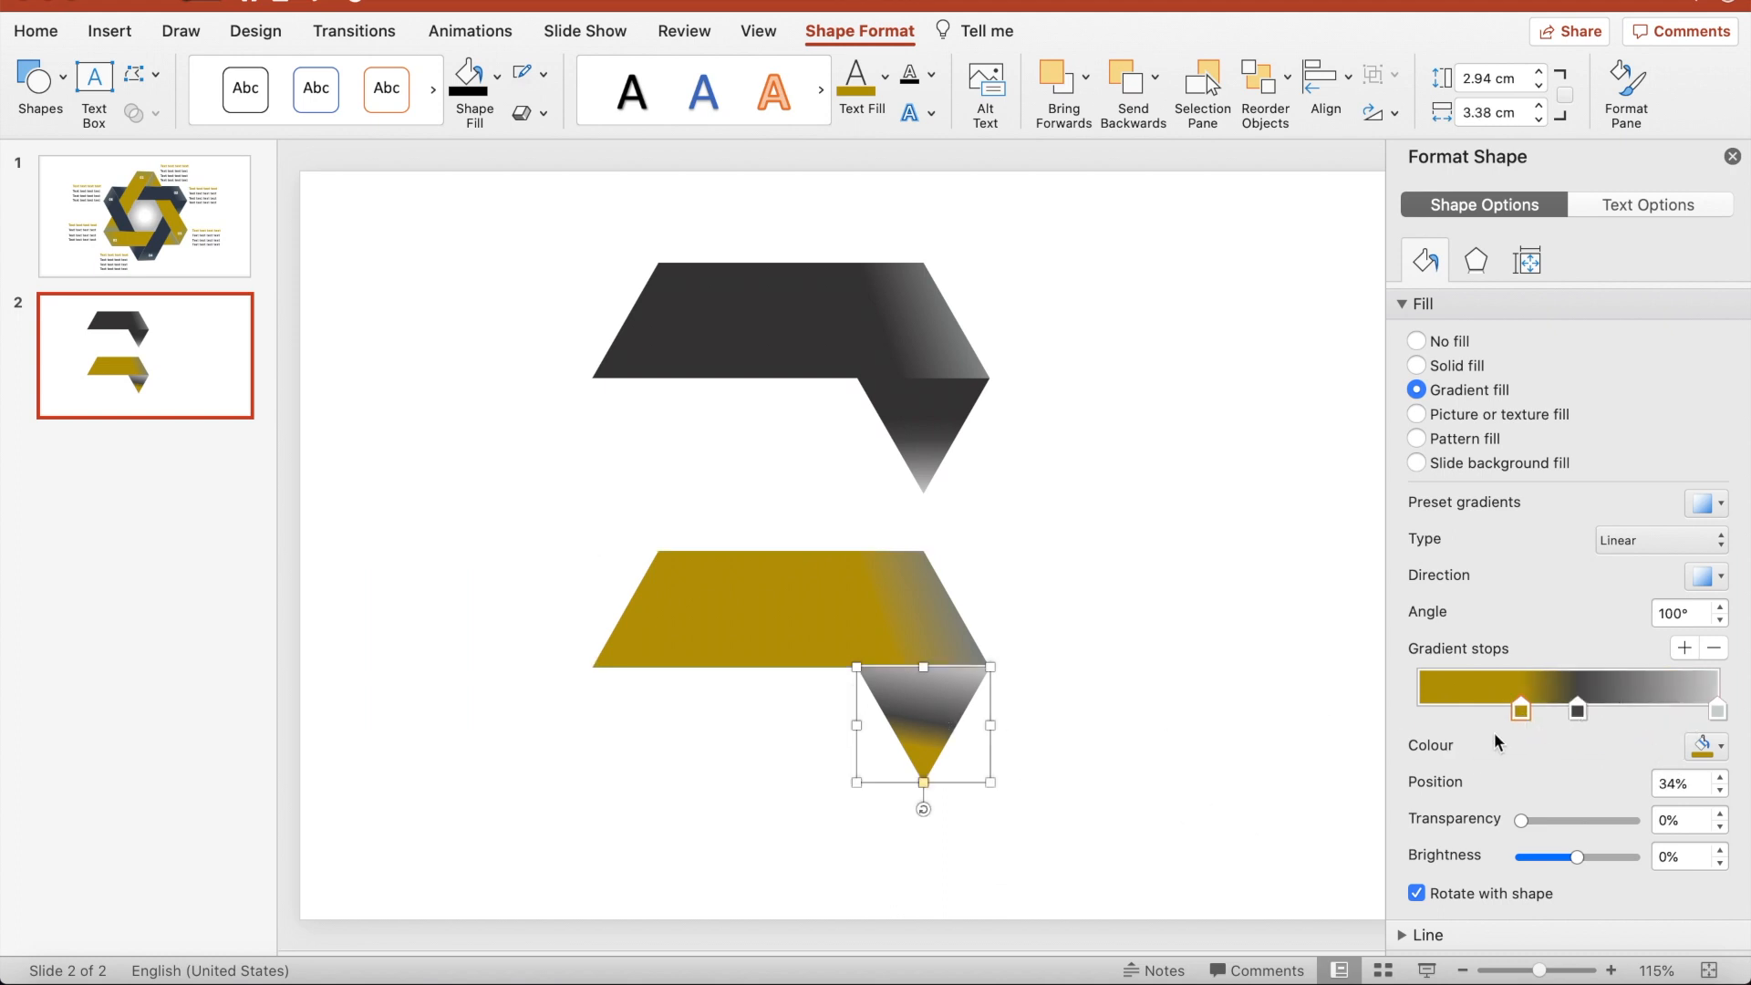
pyautogui.moveTo(1580, 717); pyautogui.dragTo(1667, 718)
pyautogui.click(1722, 621)
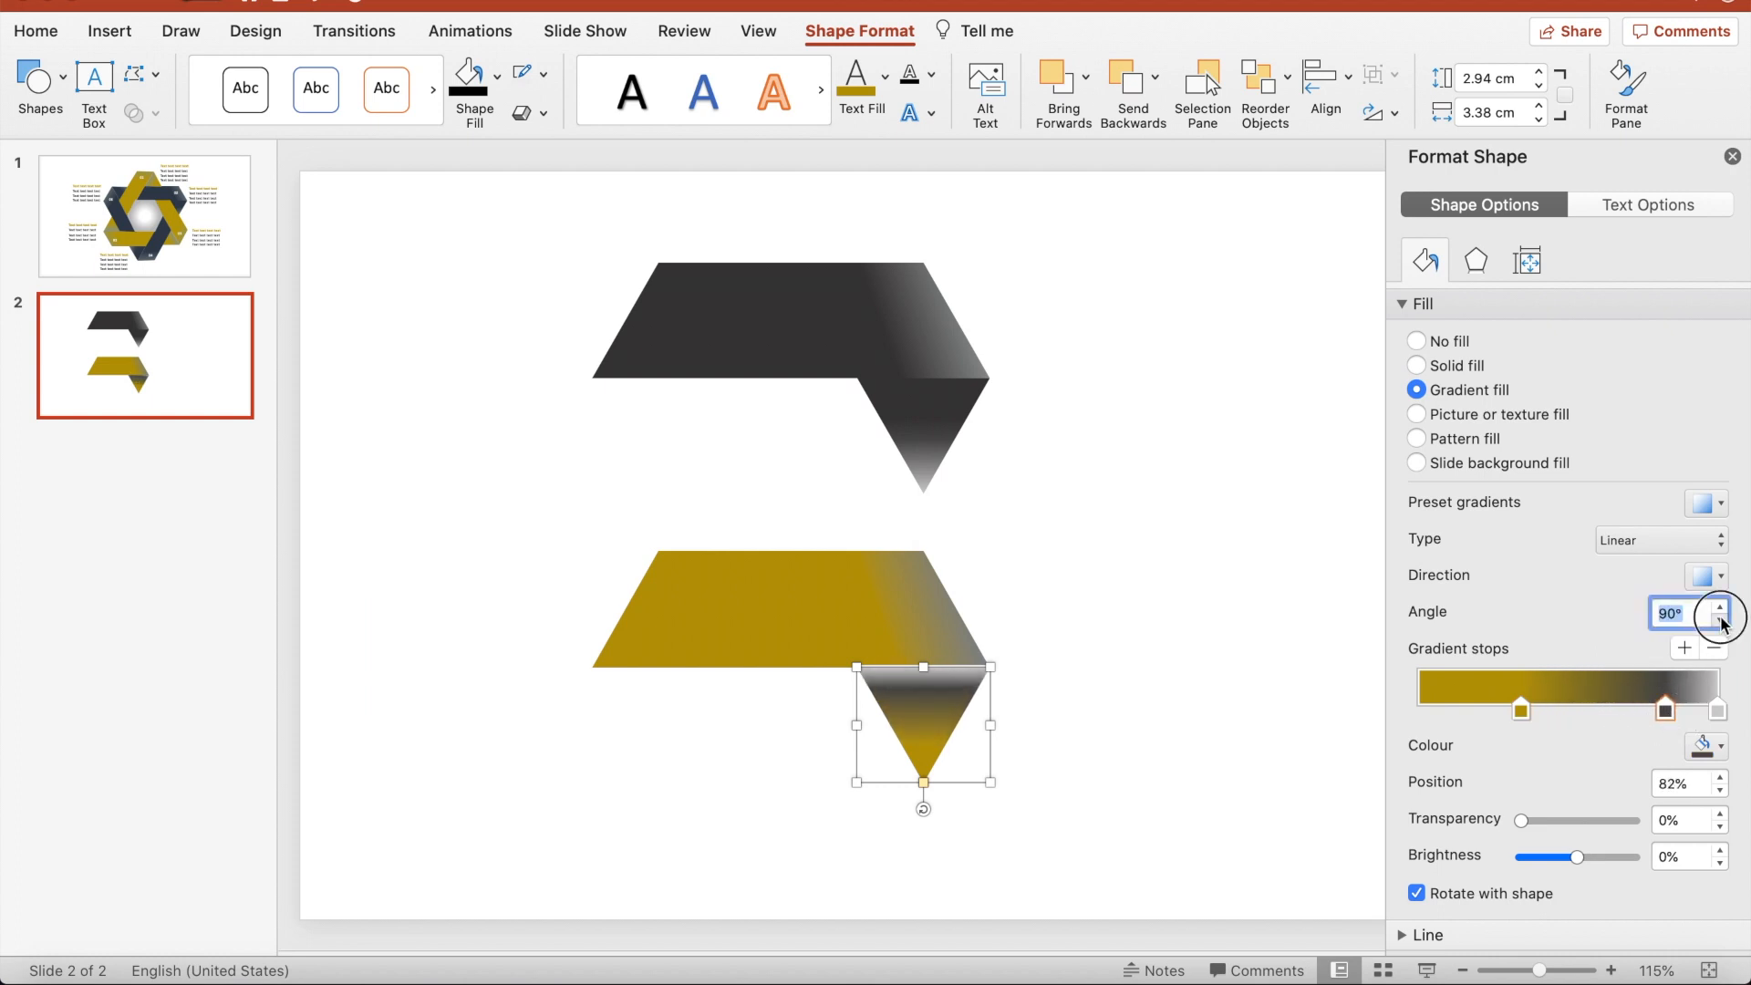
pyautogui.moveTo(1666, 711); pyautogui.dragTo(1726, 716)
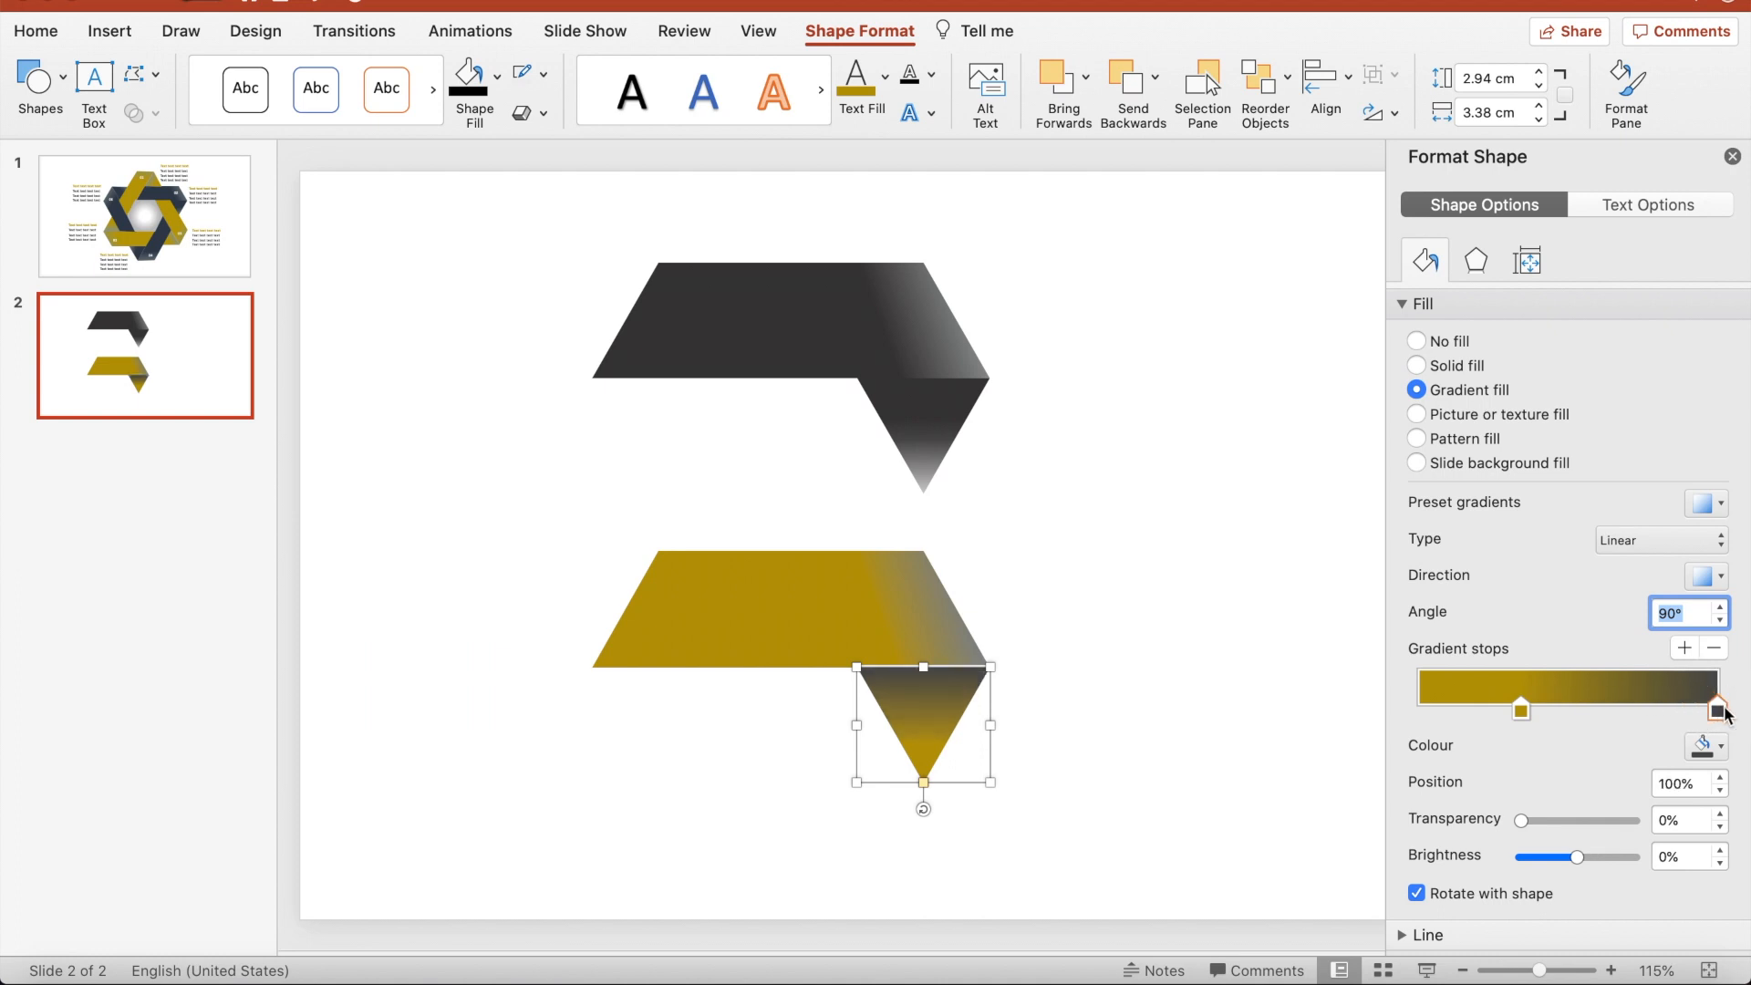
pyautogui.click(1127, 792)
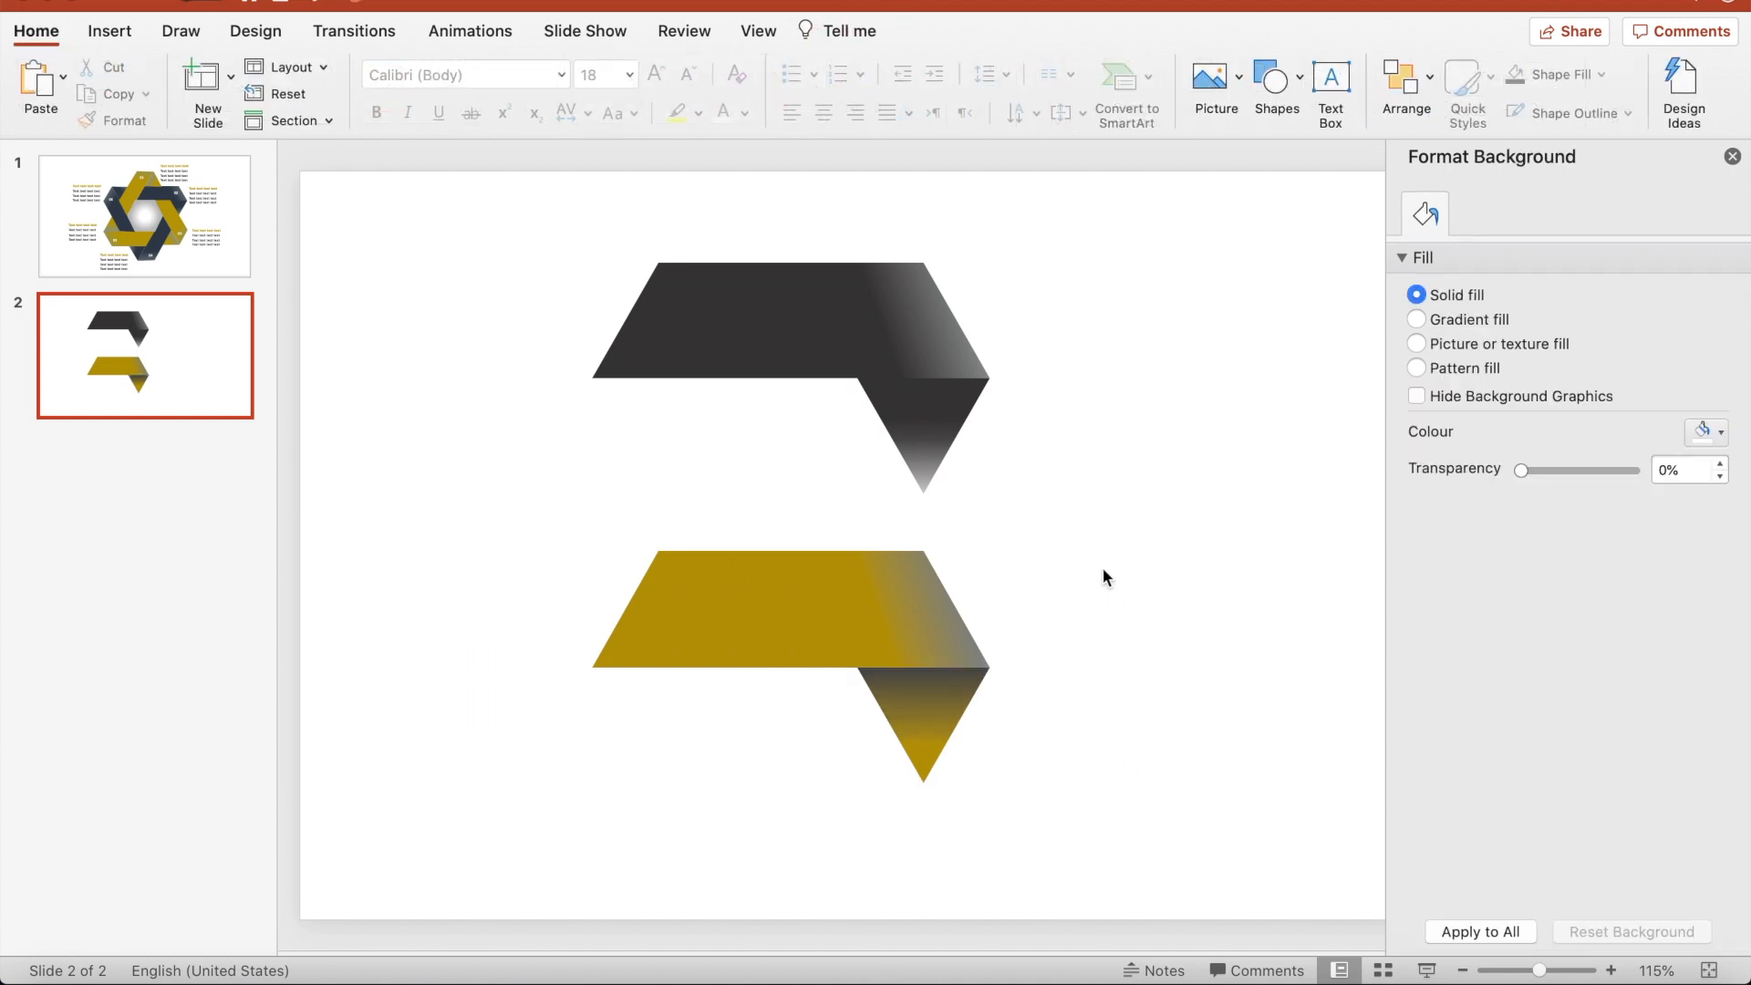
# Group the gold trapezoid and triangle, rotate the group clockwise, and fit it beneath the dark trapezoid, overlapping the dark triangle
pyautogui.moveTo(1093, 545); pyautogui.dragTo(511, 829)
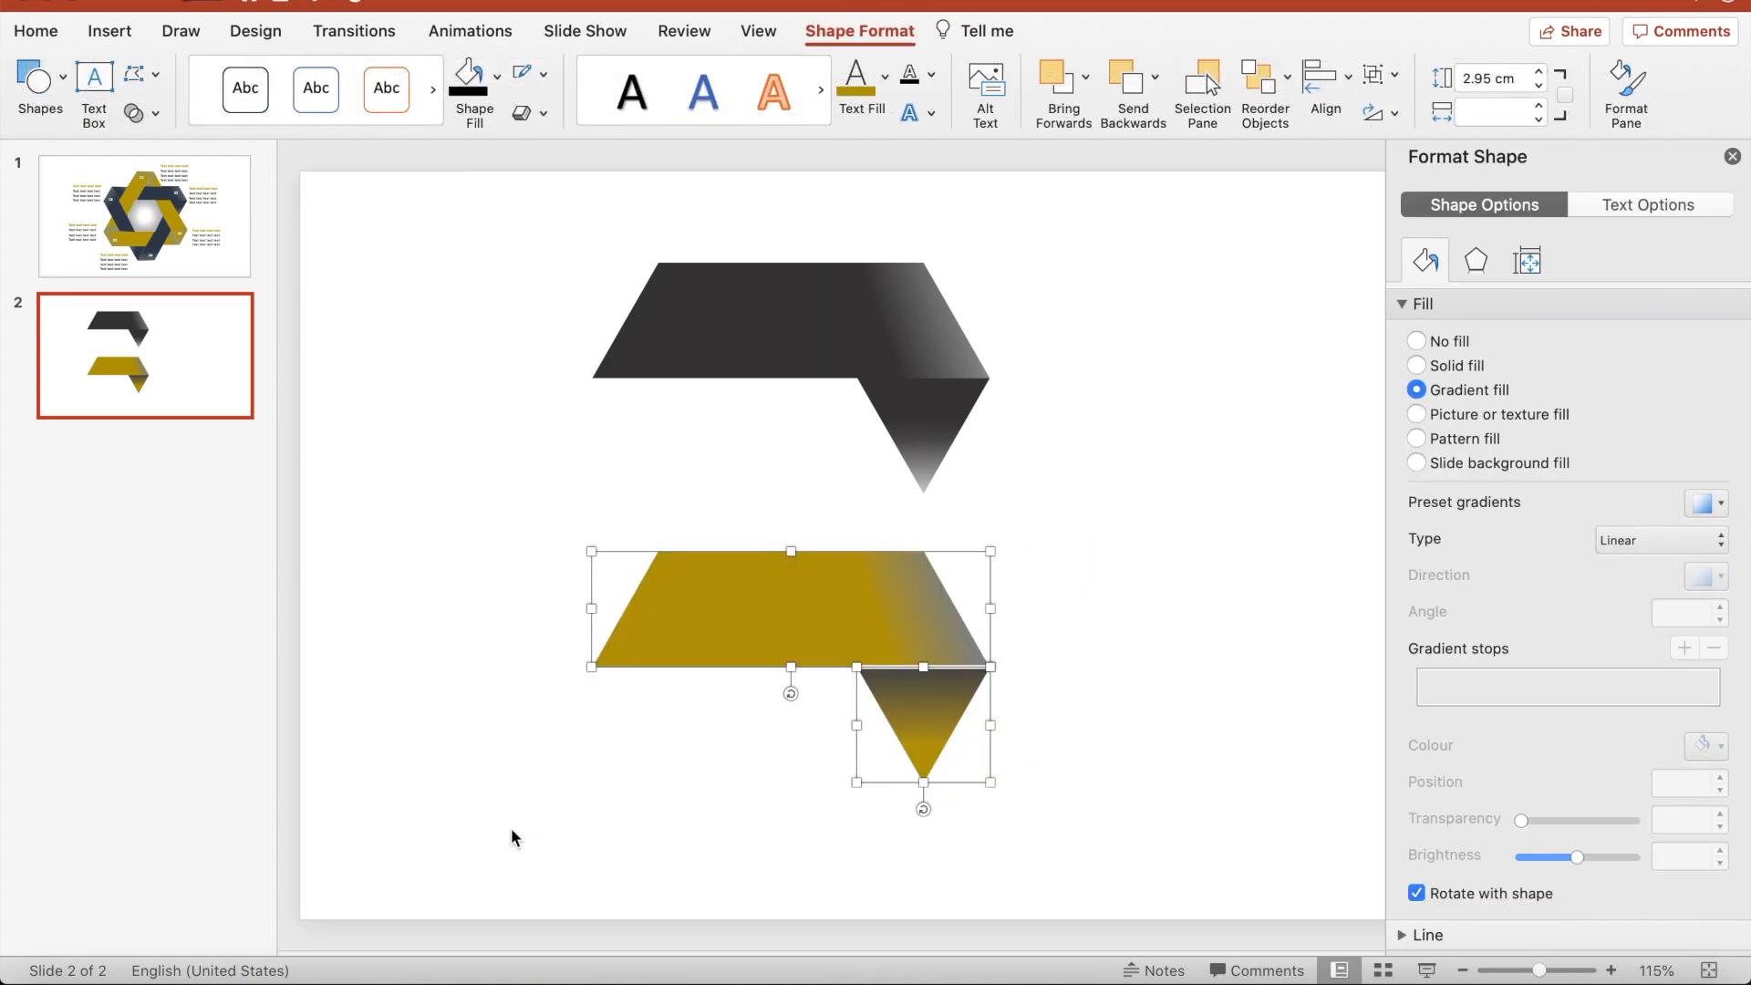
pyautogui.press('super+alt+g')
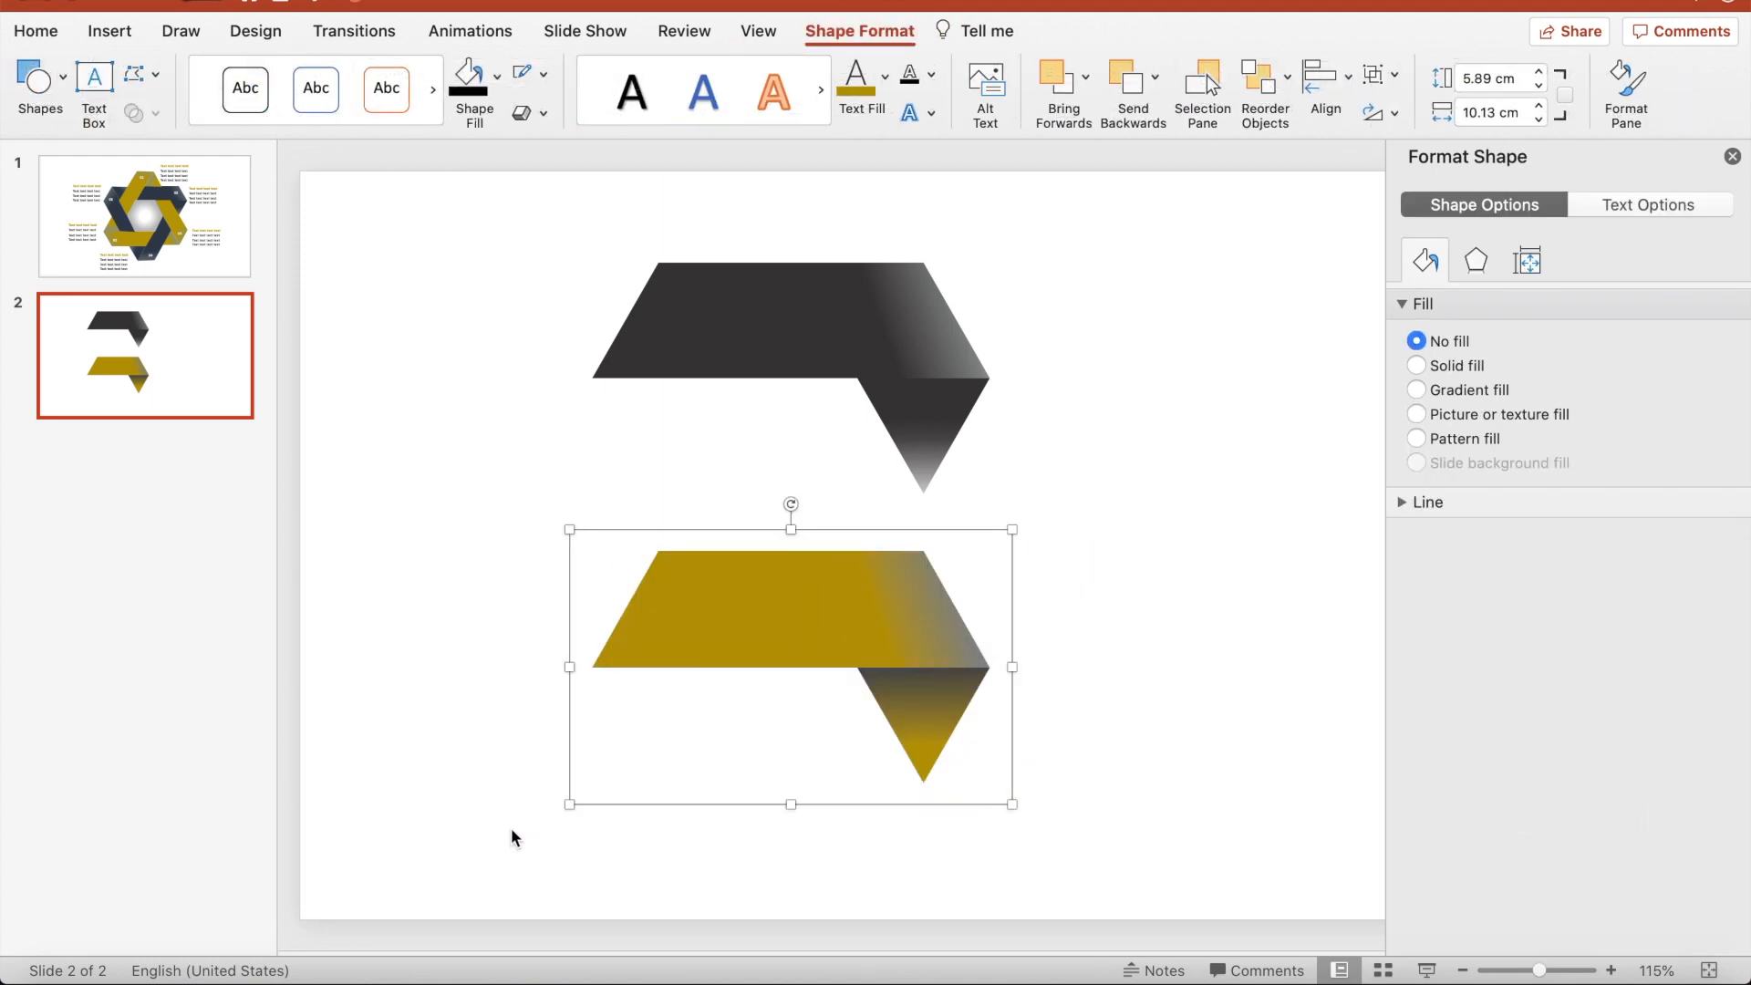
pyautogui.moveTo(791, 504); pyautogui.dragTo(860, 482)
# Duplicate the dark segment, rotate the copy to slant down to the left, and place it beside the gold segment's lower half
pyautogui.click(896, 310)
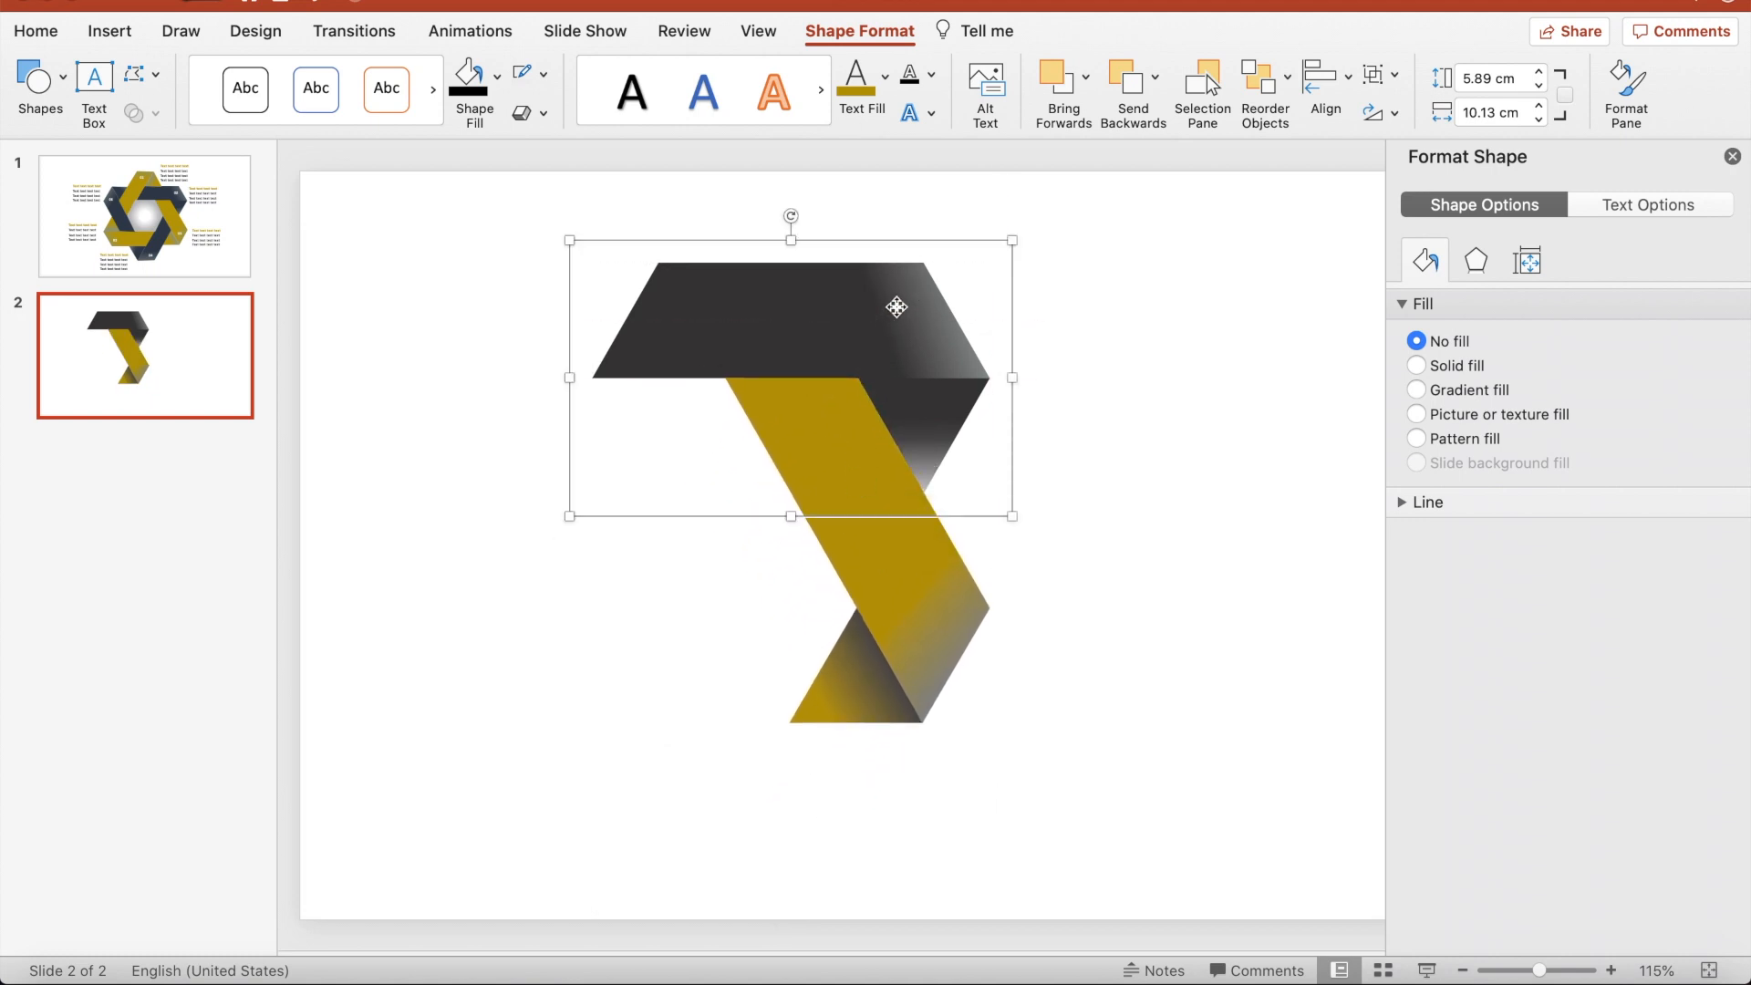
pyautogui.press('super+d')
pyautogui.moveTo(897, 307); pyautogui.dragTo(689, 637)
pyautogui.moveTo(602, 571); pyautogui.dragTo(771, 809)
pyautogui.moveTo(673, 715); pyautogui.dragTo(750, 681)
pyautogui.click(845, 769)
pyautogui.click(752, 726)
pyautogui.click(752, 726)
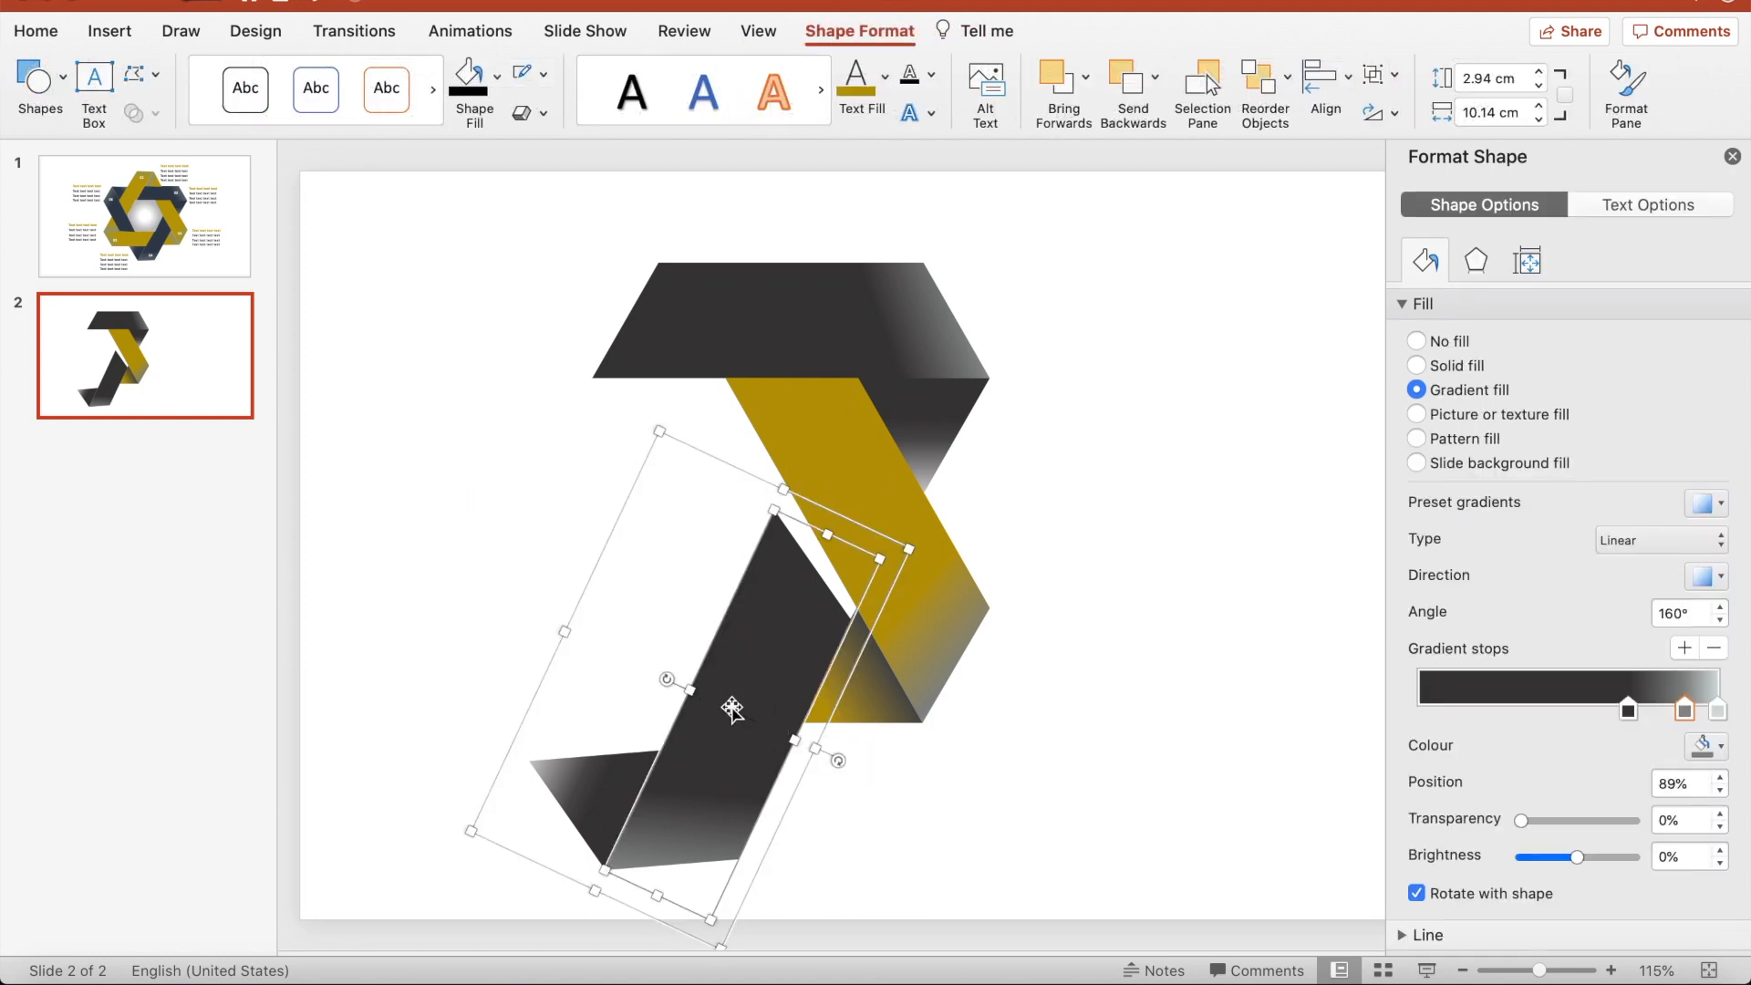
pyautogui.click(505, 614)
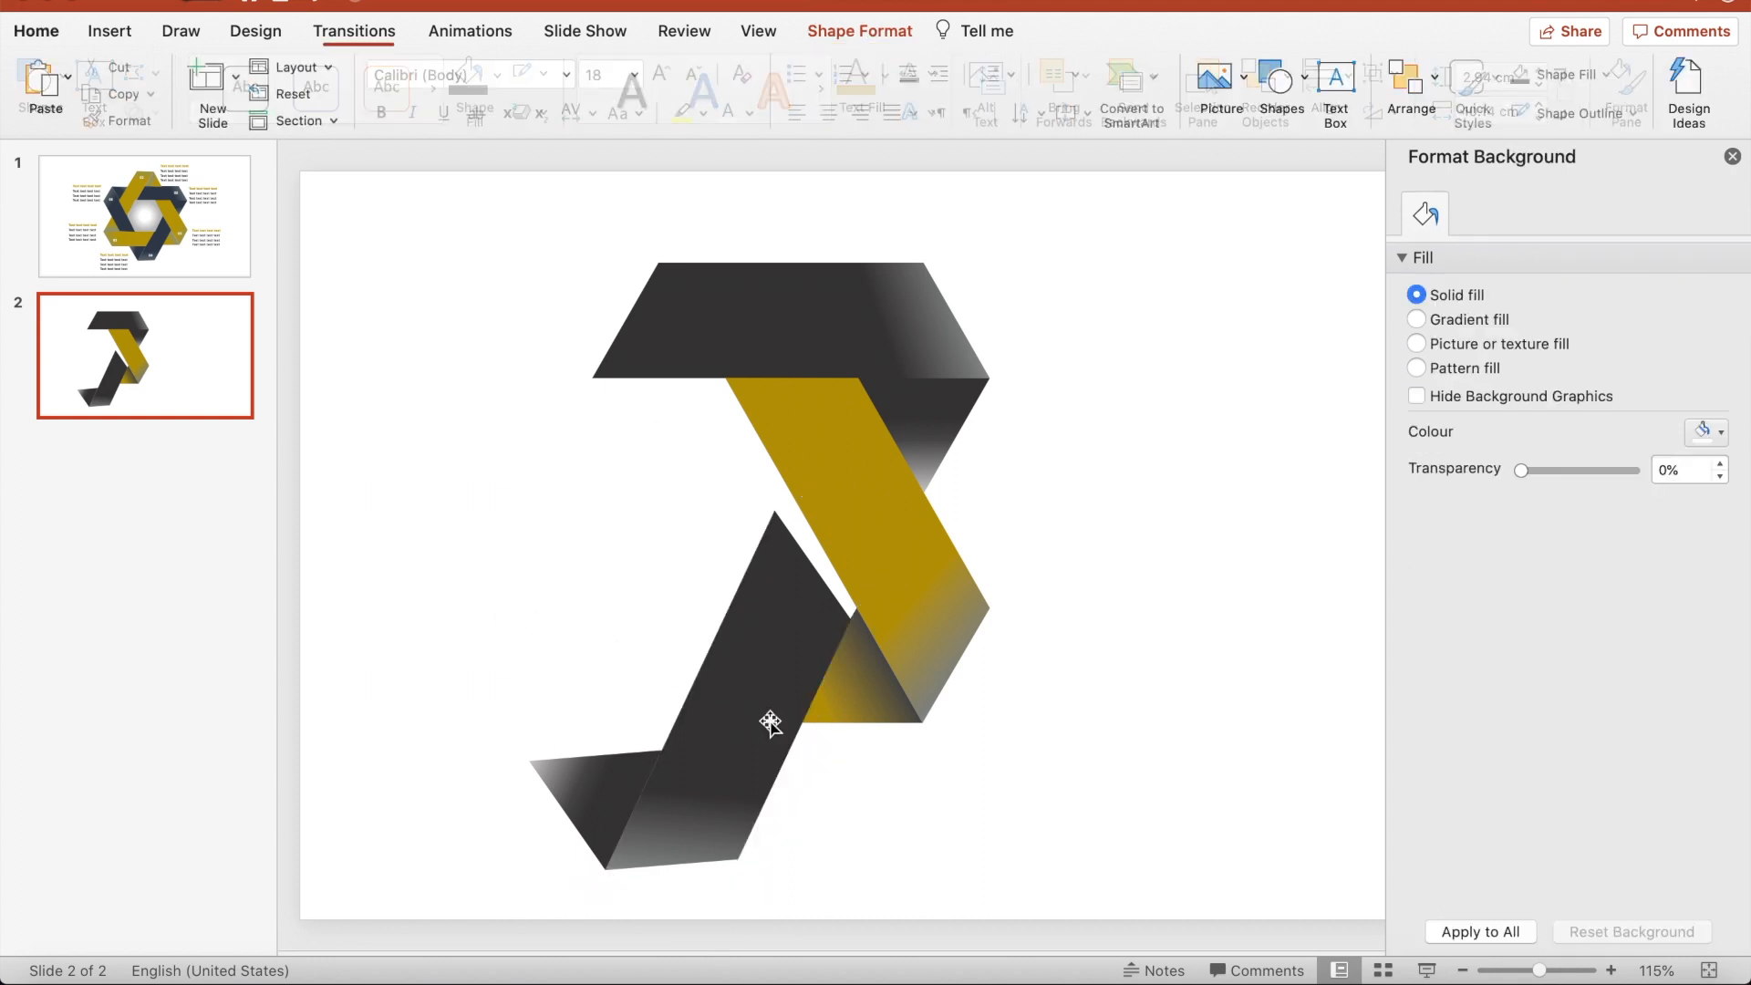
# Fine-tune the rotation and position of the dark copy until its end sits flush against the gold segment's edge
pyautogui.click(771, 718)
pyautogui.moveTo(772, 723); pyautogui.dragTo(749, 711)
pyautogui.moveTo(737, 693); pyautogui.dragTo(803, 746)
pyautogui.moveTo(731, 653)
pyautogui.mouseDown()
pyautogui.moveTo(755, 656)
pyautogui.moveTo(755, 639)
pyautogui.mouseUp()
pyautogui.click(821, 734)
pyautogui.click(804, 726)
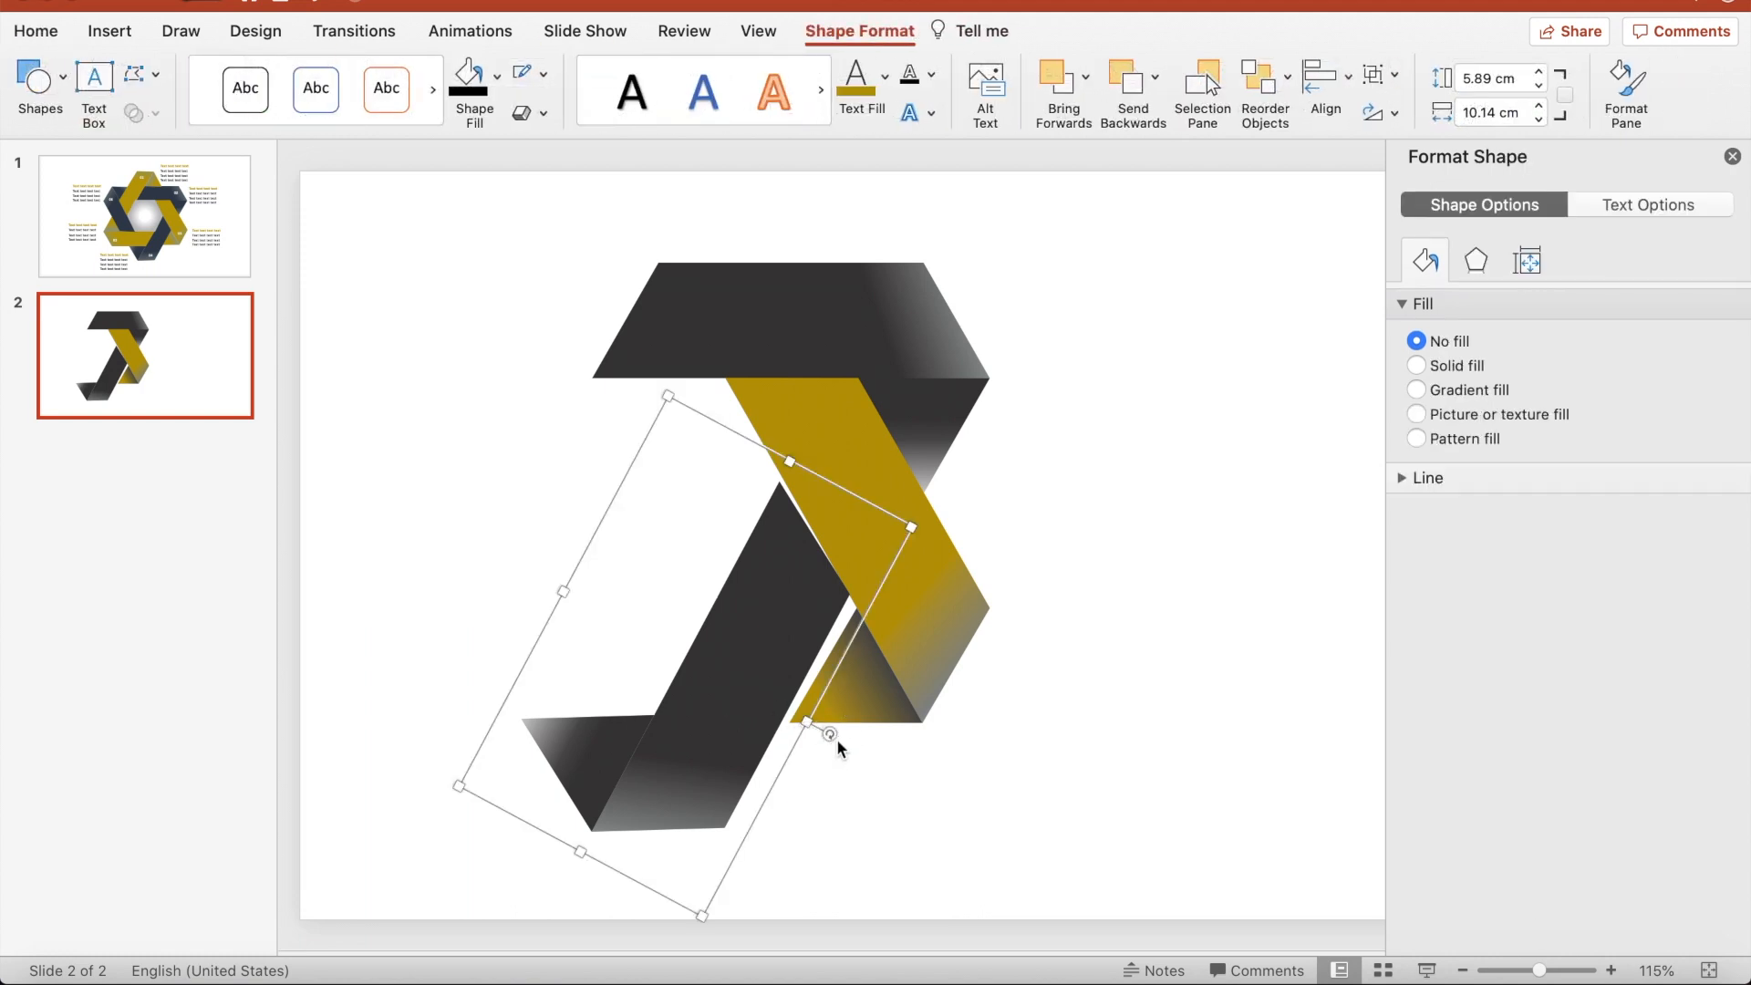
pyautogui.moveTo(832, 733); pyautogui.dragTo(833, 739)
pyautogui.moveTo(774, 654); pyautogui.dragTo(778, 664)
# Copy the gold segment, rotate the copy to horizontal with its triangle upward, and fit it against the lower dark segment's left edge
pyautogui.click(851, 500)
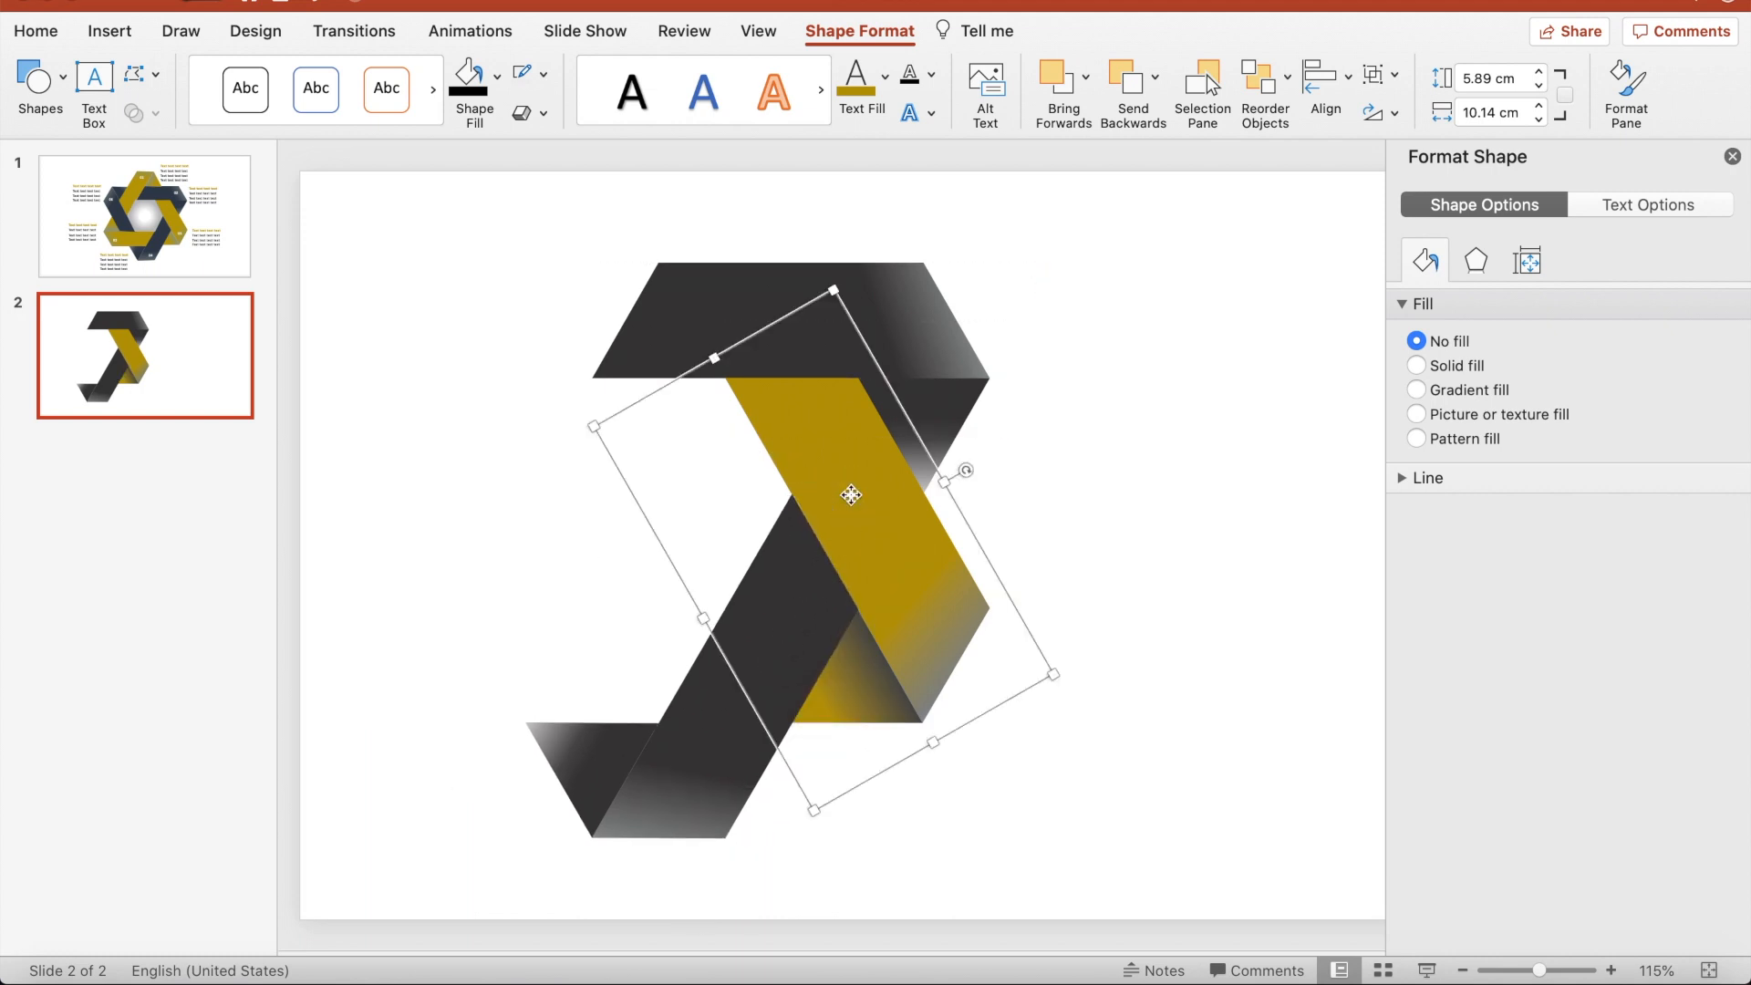
pyautogui.press('super+v')
pyautogui.moveTo(979, 482); pyautogui.dragTo(838, 731)
pyautogui.moveTo(881, 630); pyautogui.dragTo(568, 663)
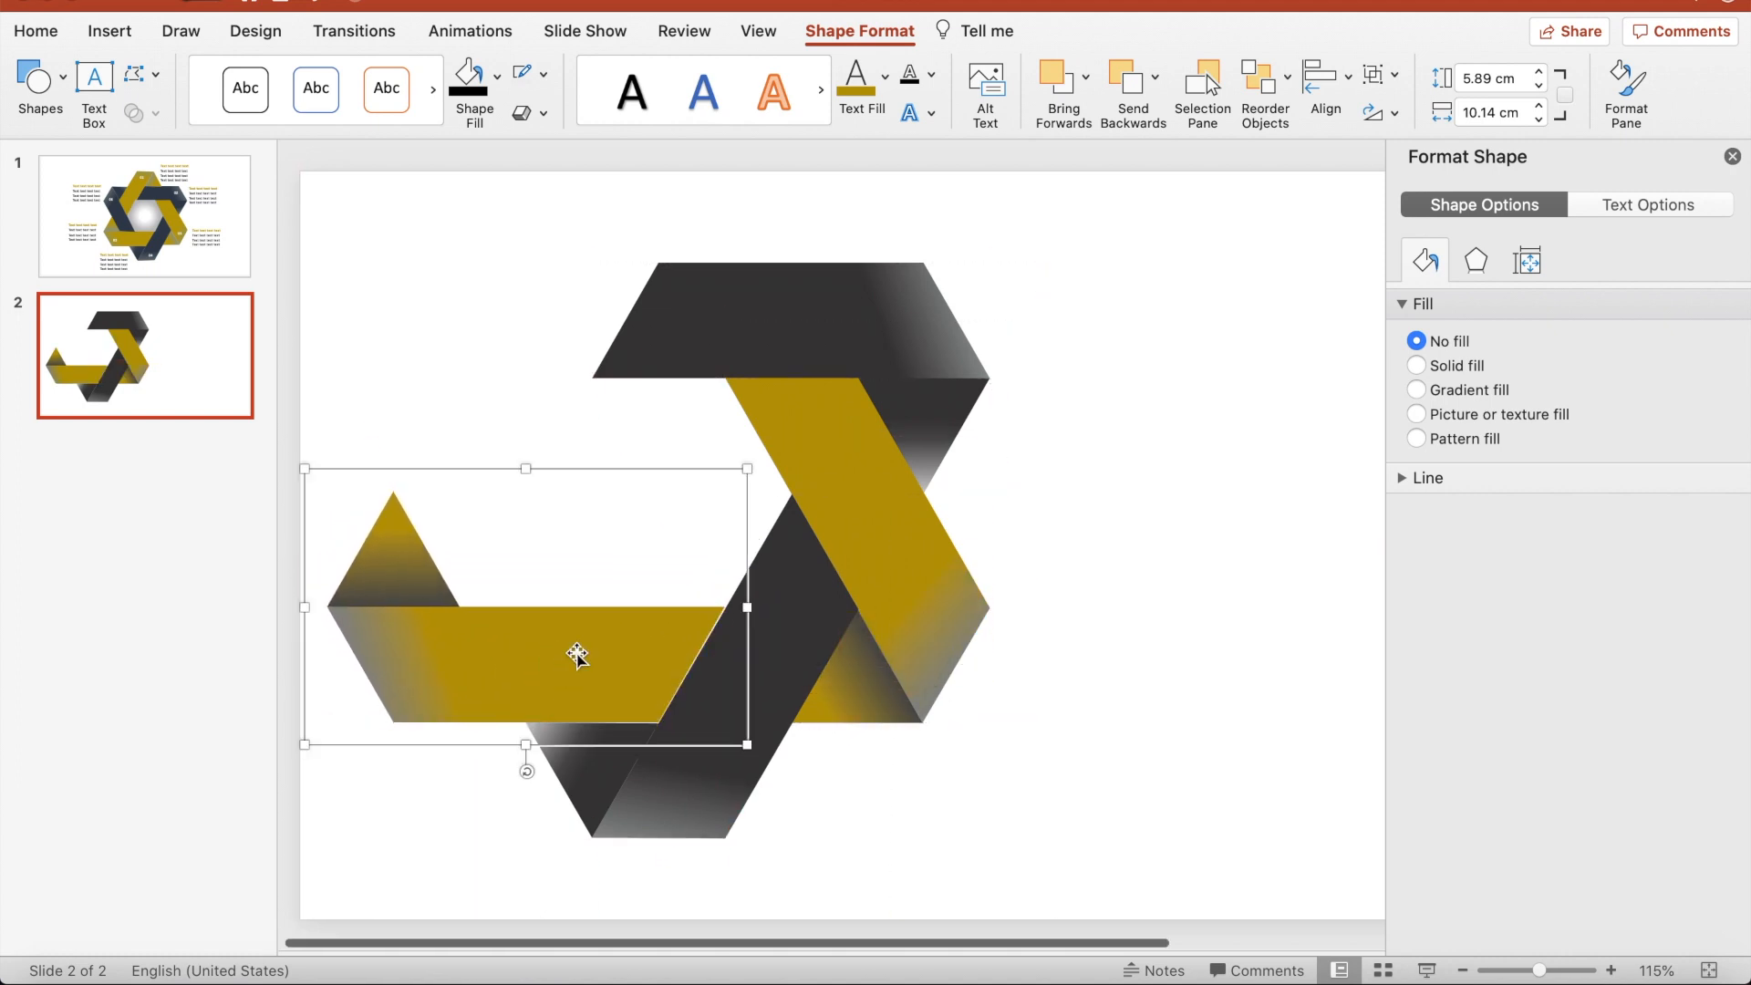
# Paste a copy of the lower dark segment, rotate it, and fit it above the horizontal gold segment as the hexagon's upper-left side
pyautogui.press('super+v')
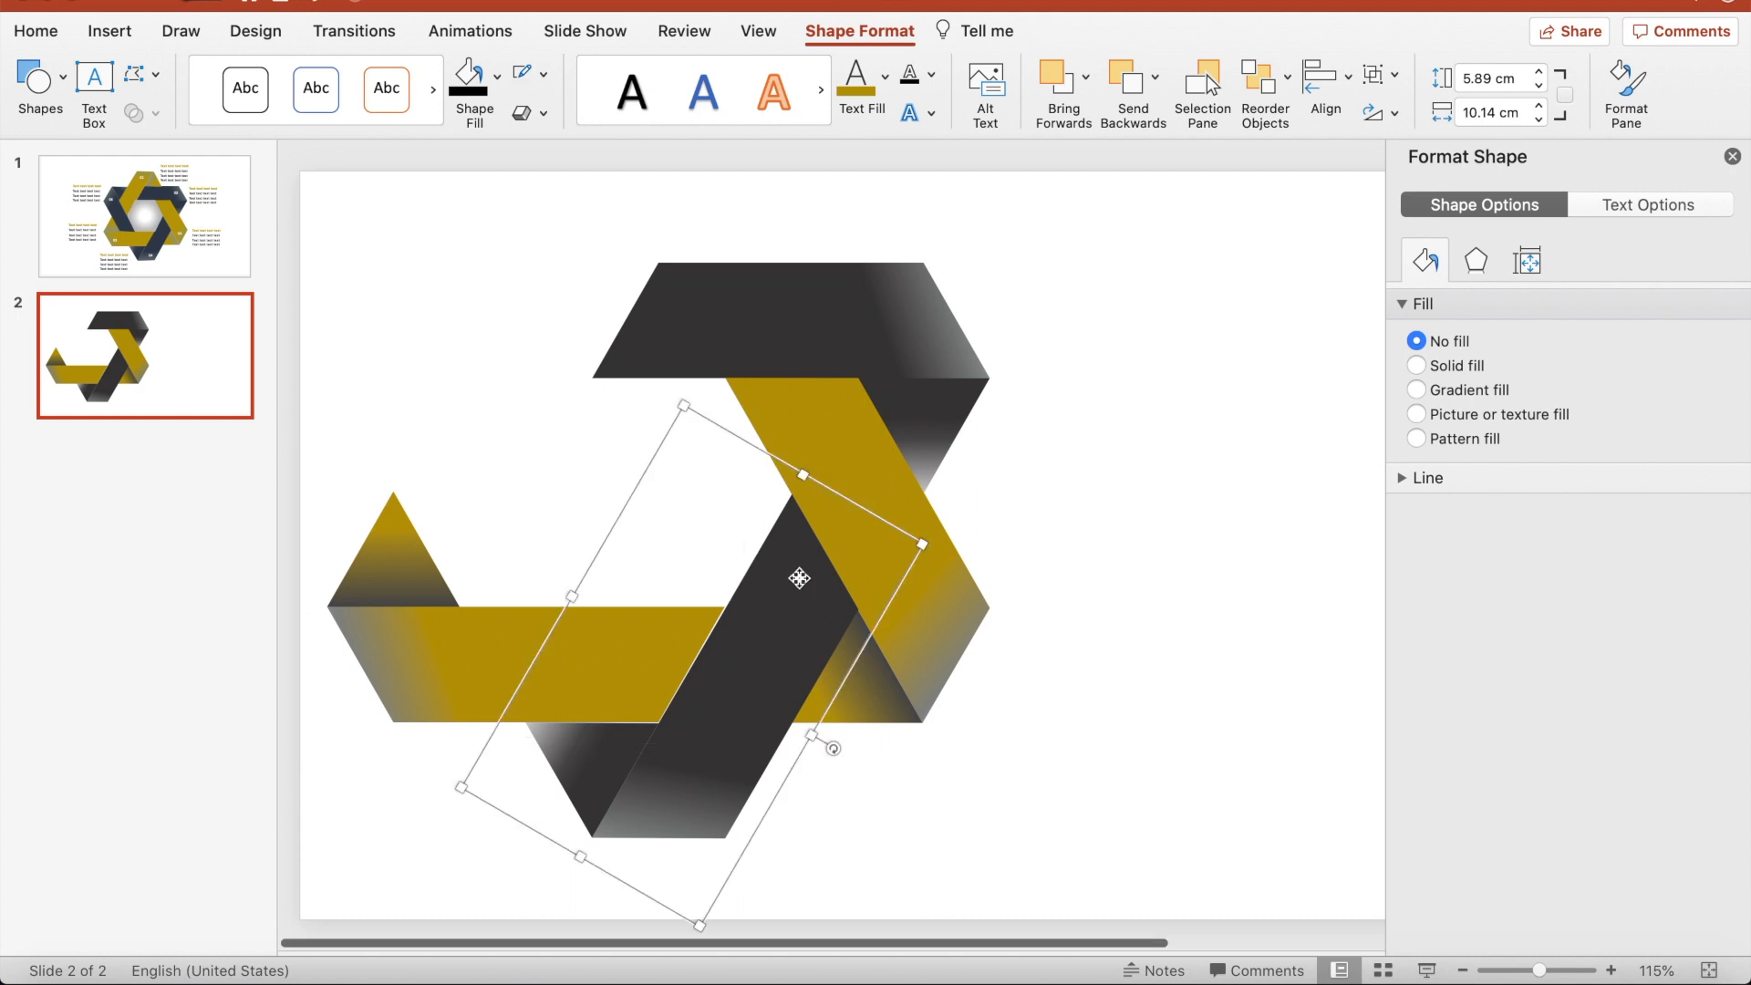
pyautogui.press('super+v')
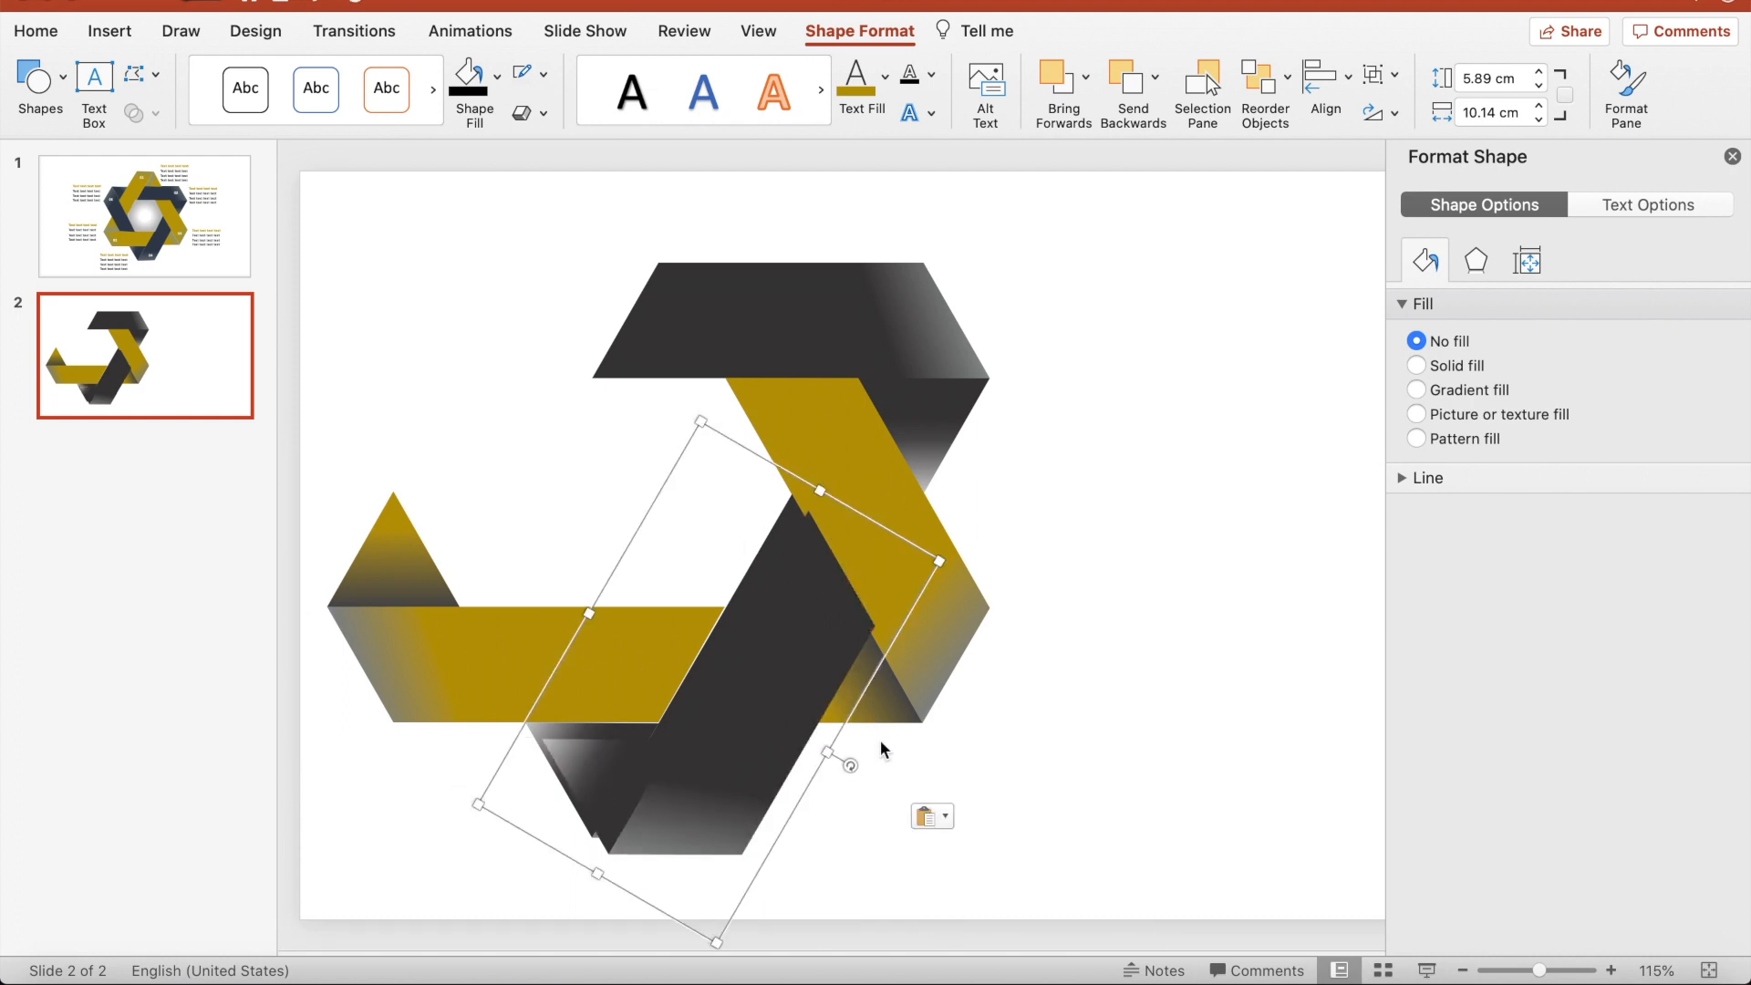
pyautogui.moveTo(851, 766); pyautogui.dragTo(567, 742)
pyautogui.moveTo(625, 687); pyautogui.dragTo(422, 440)
pyautogui.moveTo(355, 507); pyautogui.dragTo(360, 514)
pyautogui.moveTo(462, 469); pyautogui.dragTo(453, 470)
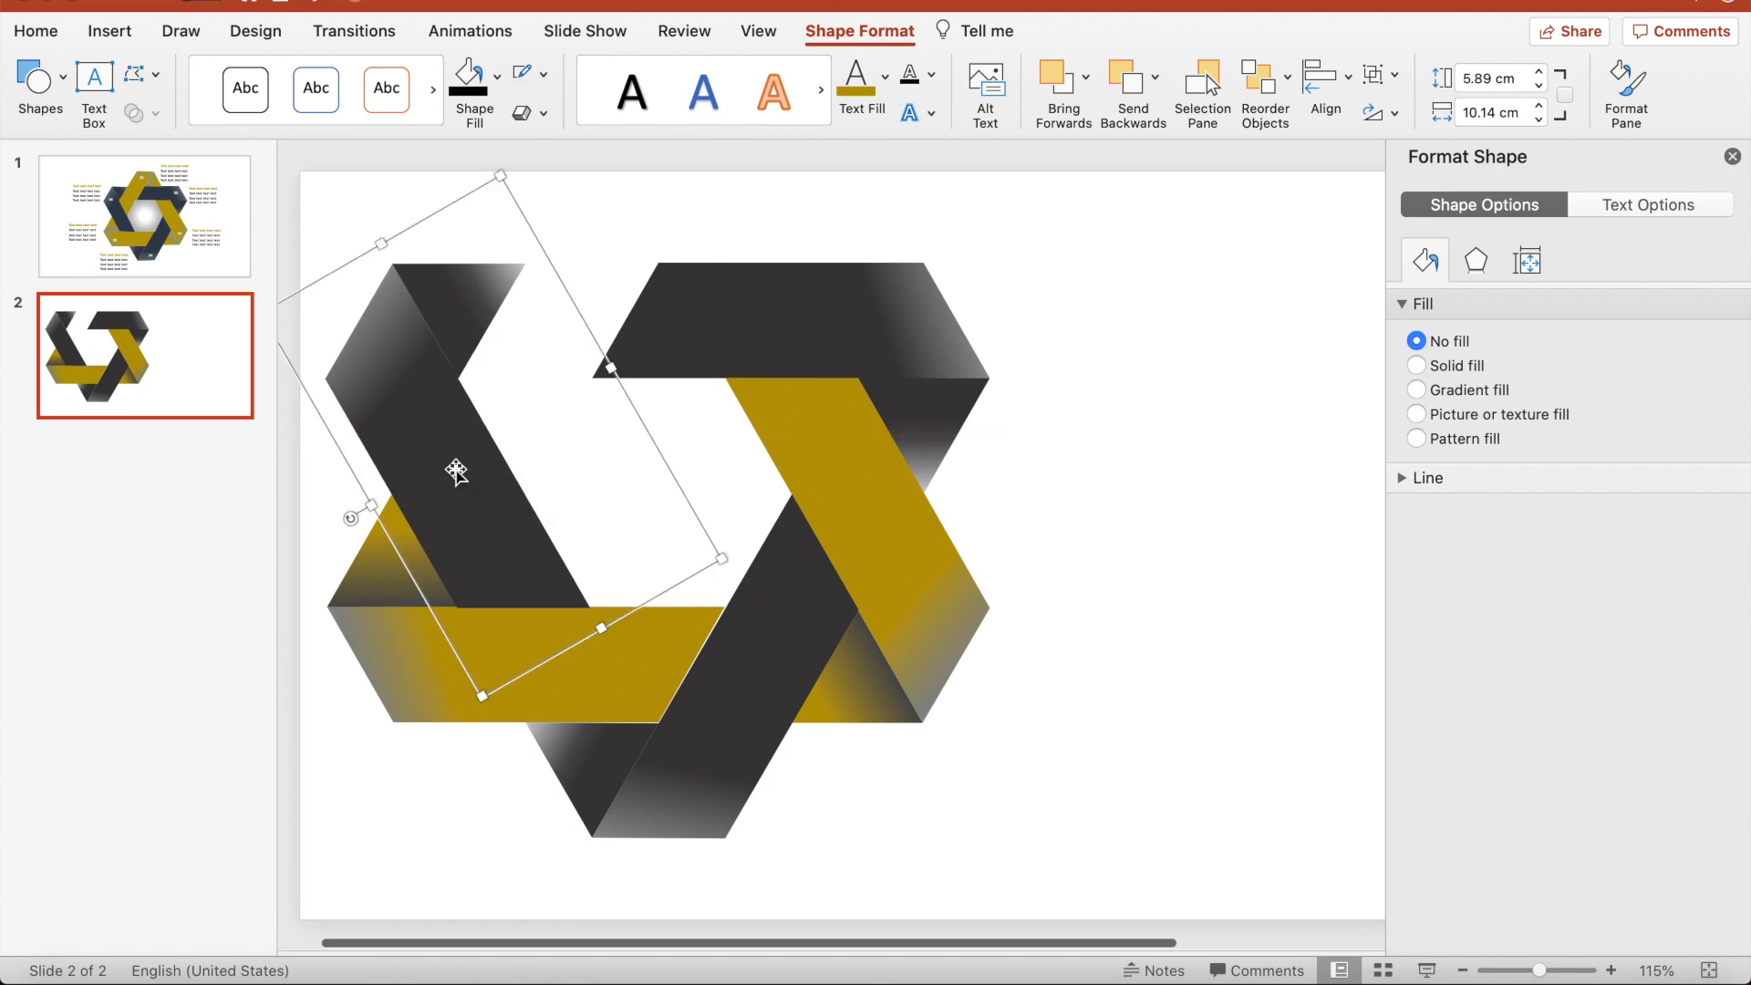
# Copy the right gold segment, rotate the copy, and fit it between the two upper dark segments to close the hexagonal ring
pyautogui.click(828, 451)
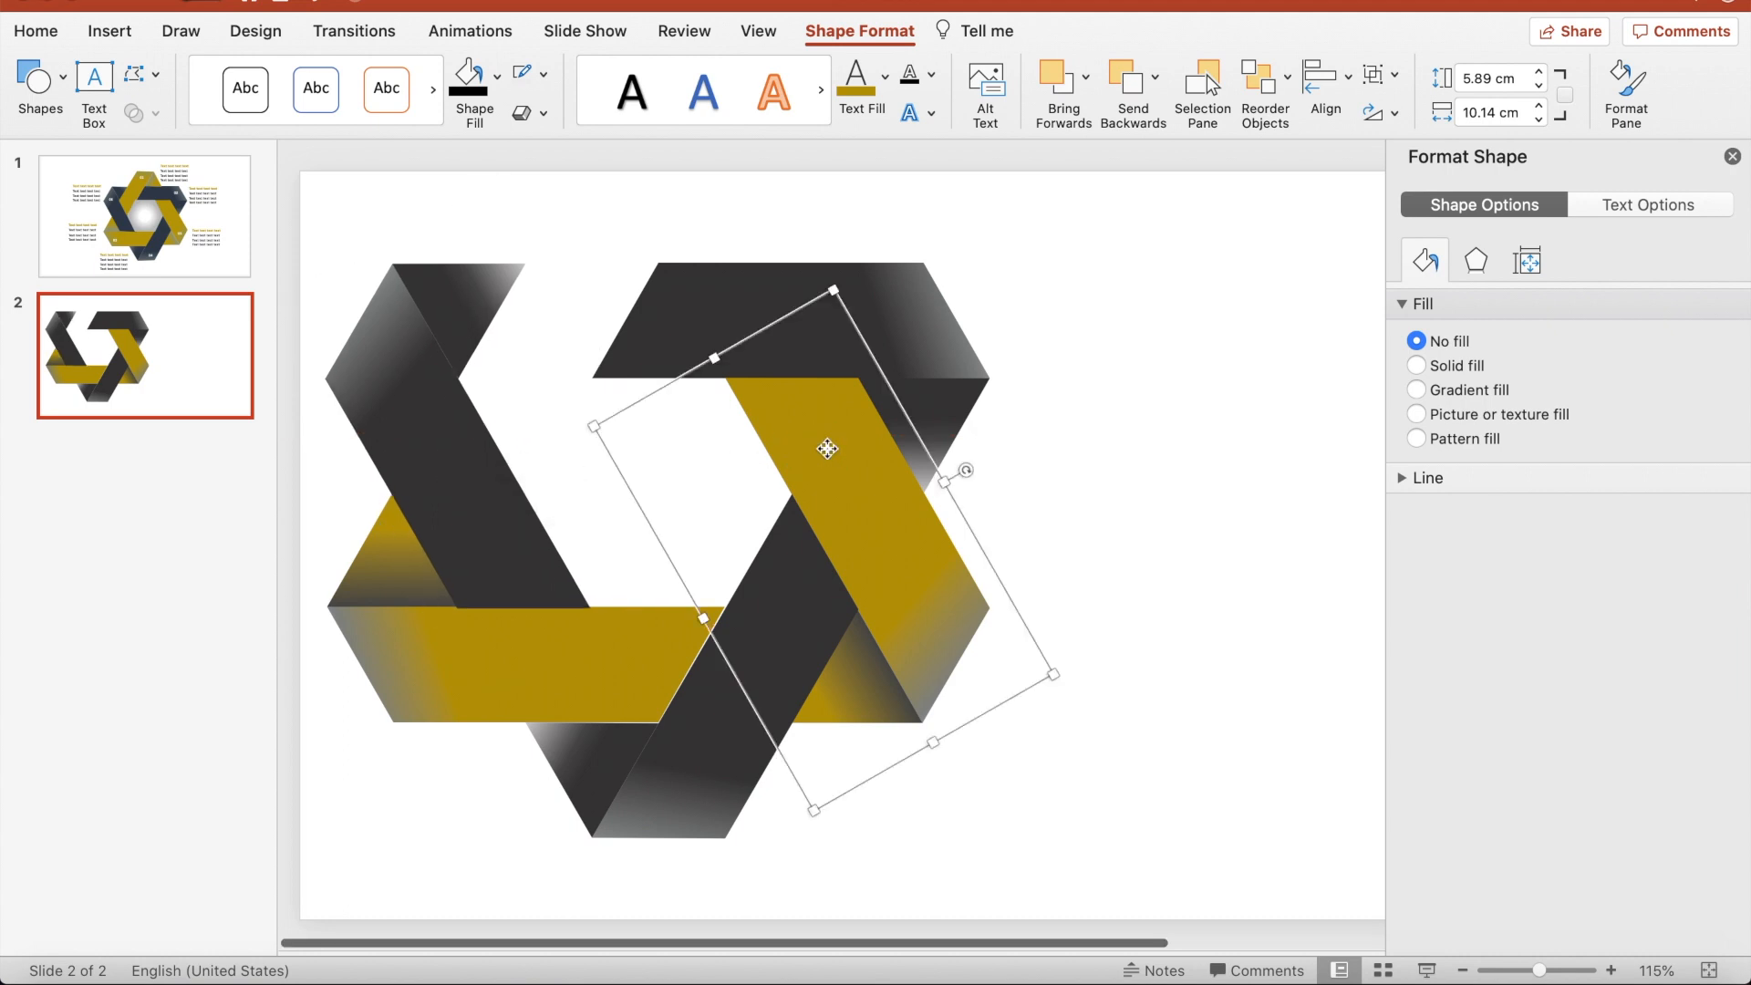
pyautogui.press('super+v')
pyautogui.moveTo(888, 484); pyautogui.dragTo(600, 264)
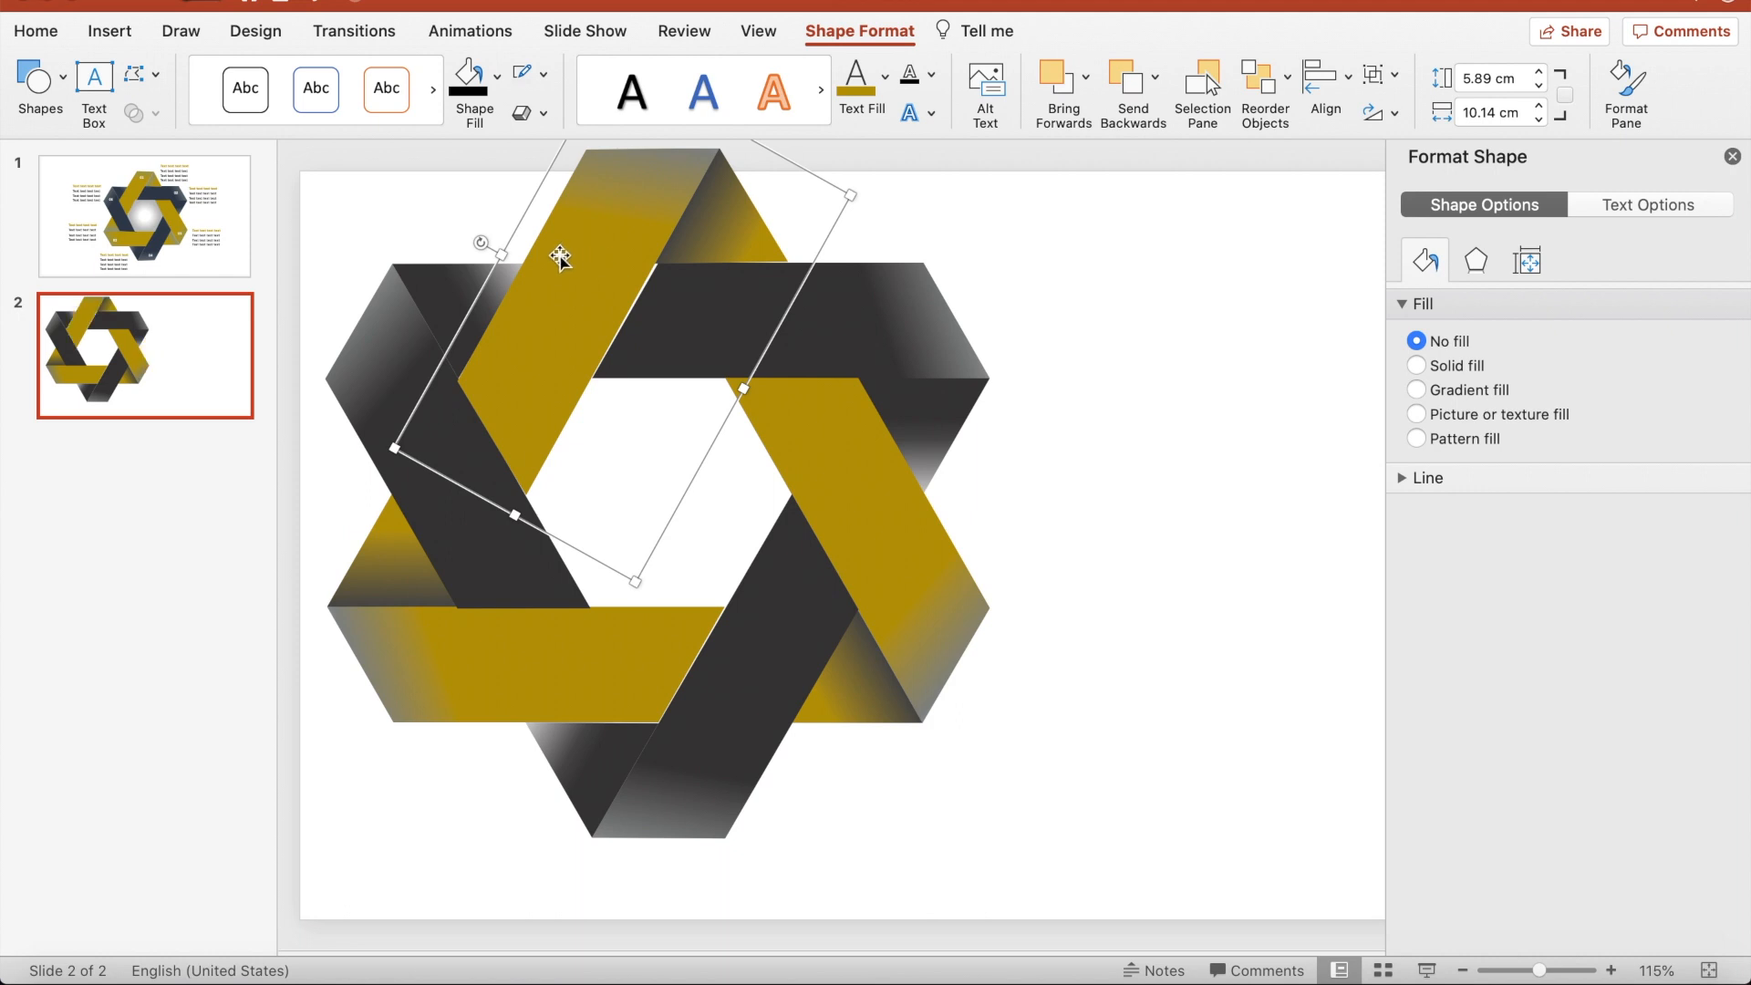
pyautogui.moveTo(488, 244); pyautogui.dragTo(561, 301)
# Group all six ribbon segments and move the group to the centre of the slide
pyautogui.click(1130, 588)
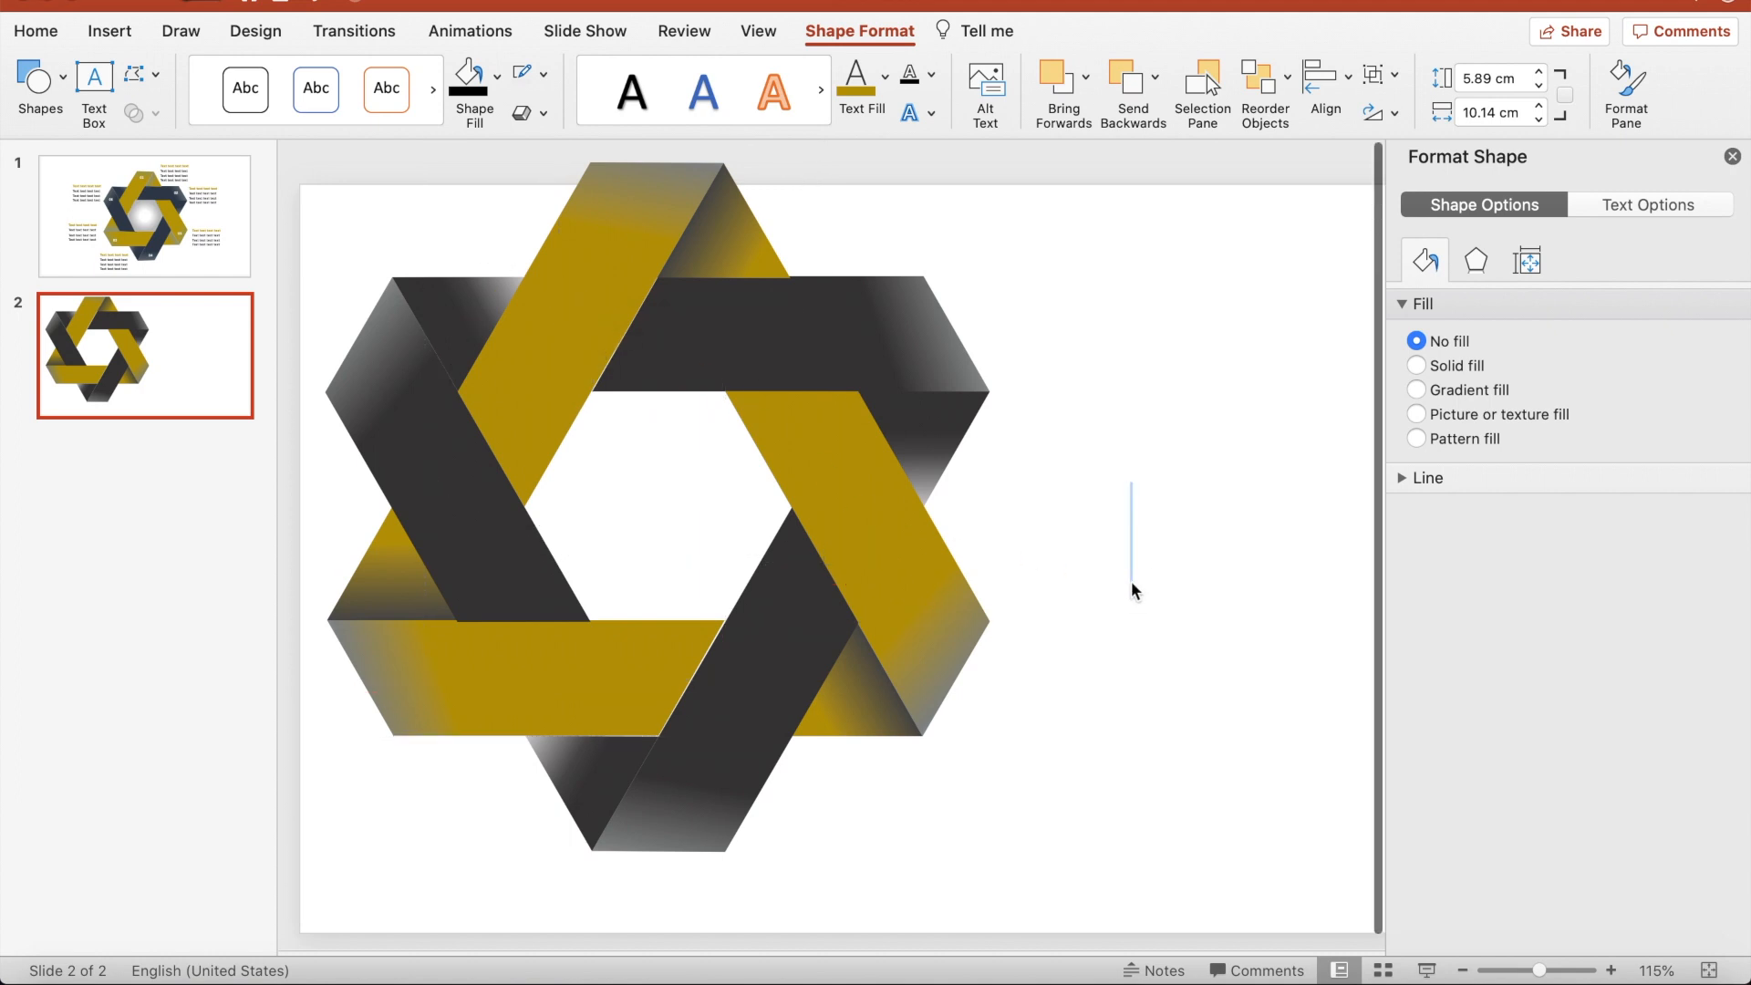
pyautogui.press('super+a')
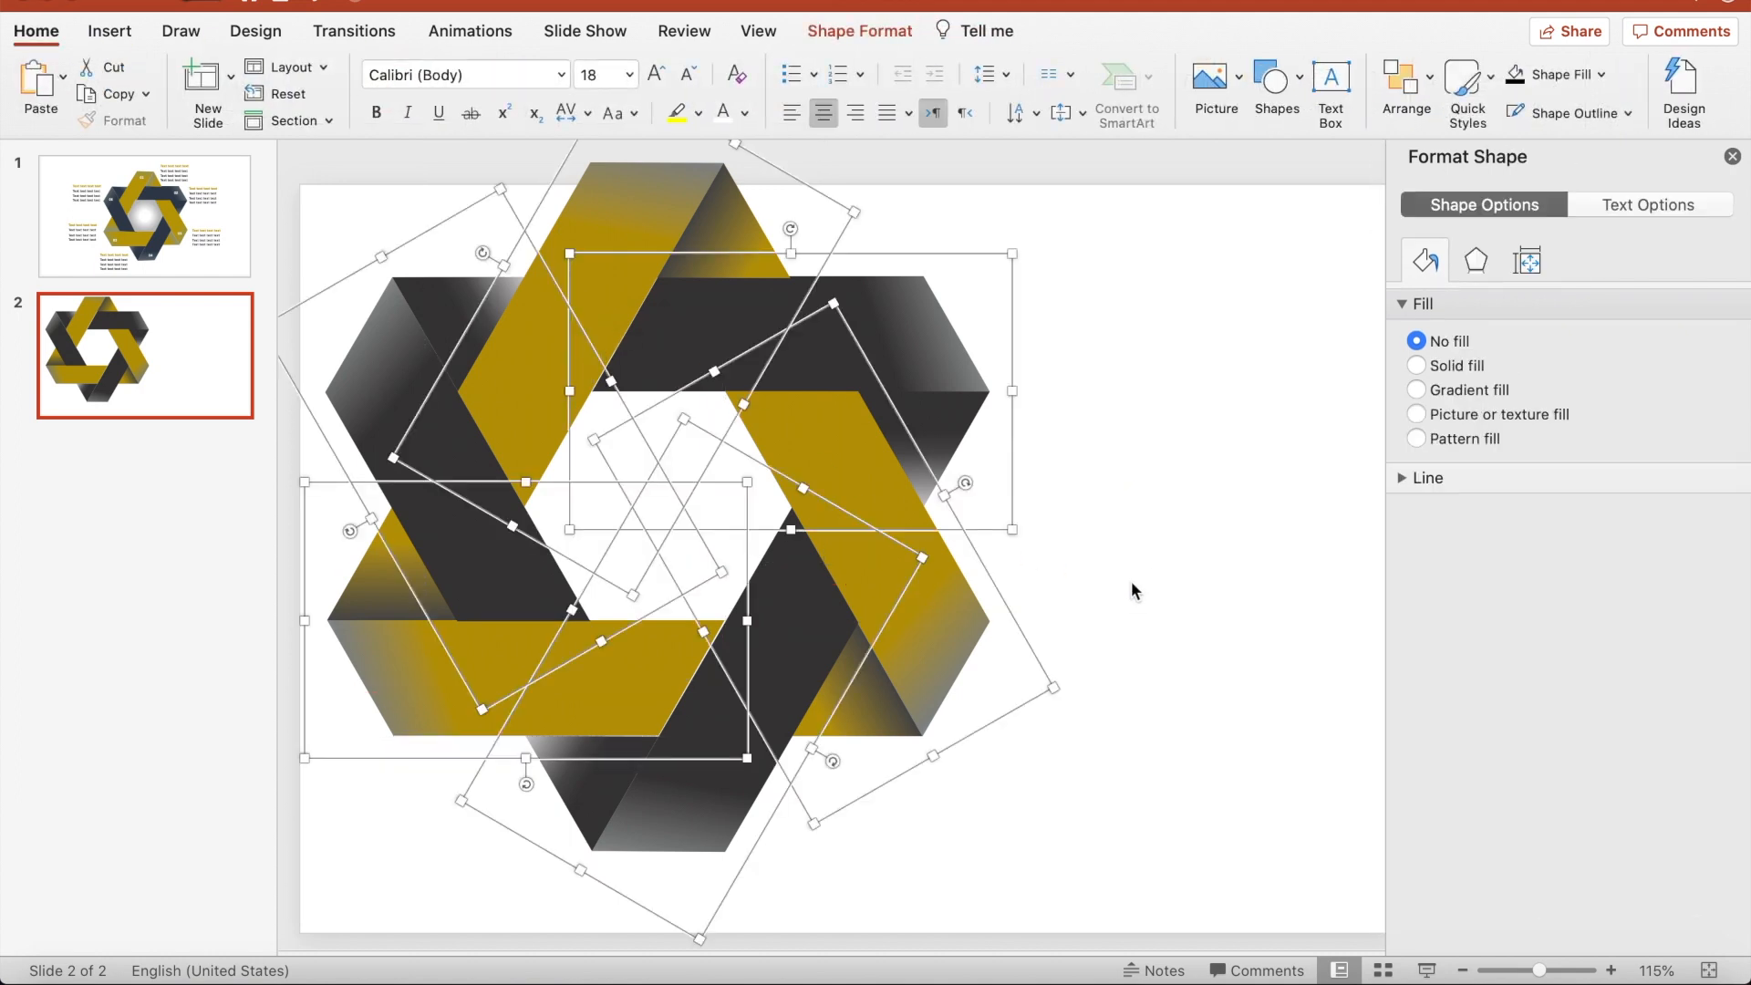
pyautogui.press('super+alt+g')
pyautogui.moveTo(866, 509); pyautogui.dragTo(1098, 593)
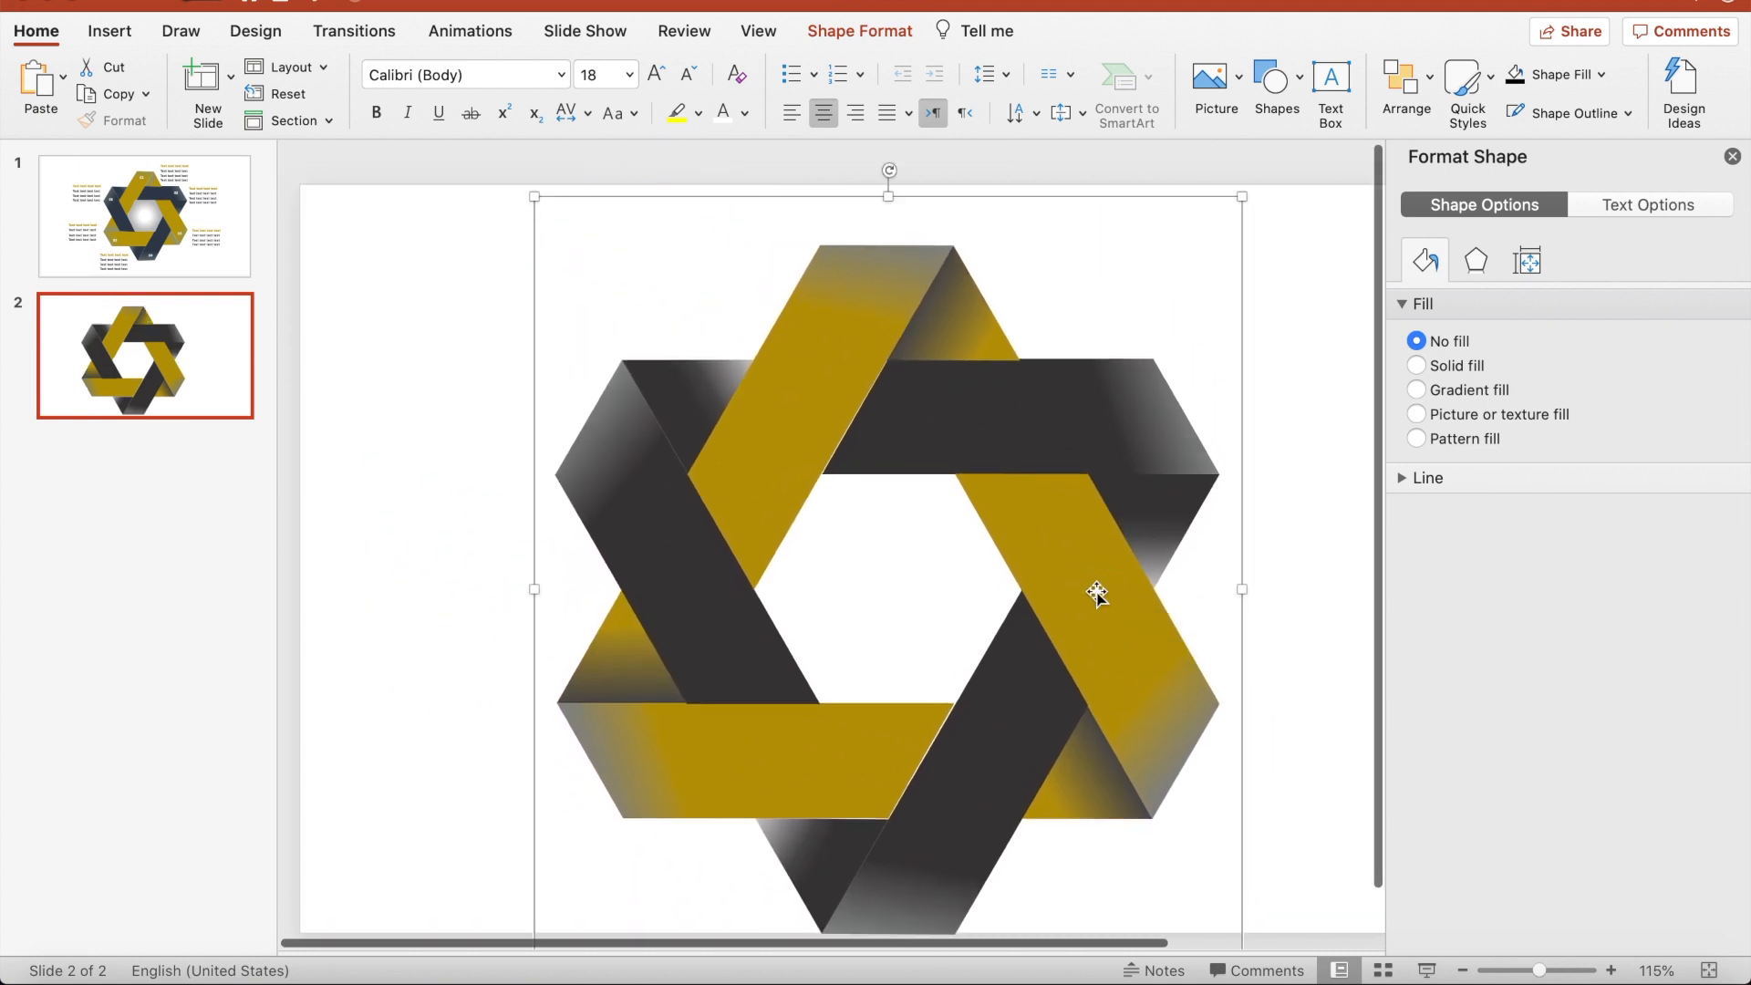
pyautogui.scroll(-5, 1096, 593)
pyautogui.moveTo(871, 527)
pyautogui.mouseDown()
pyautogui.moveTo(882, 498)
pyautogui.moveTo(899, 511)
pyautogui.mouseUp()
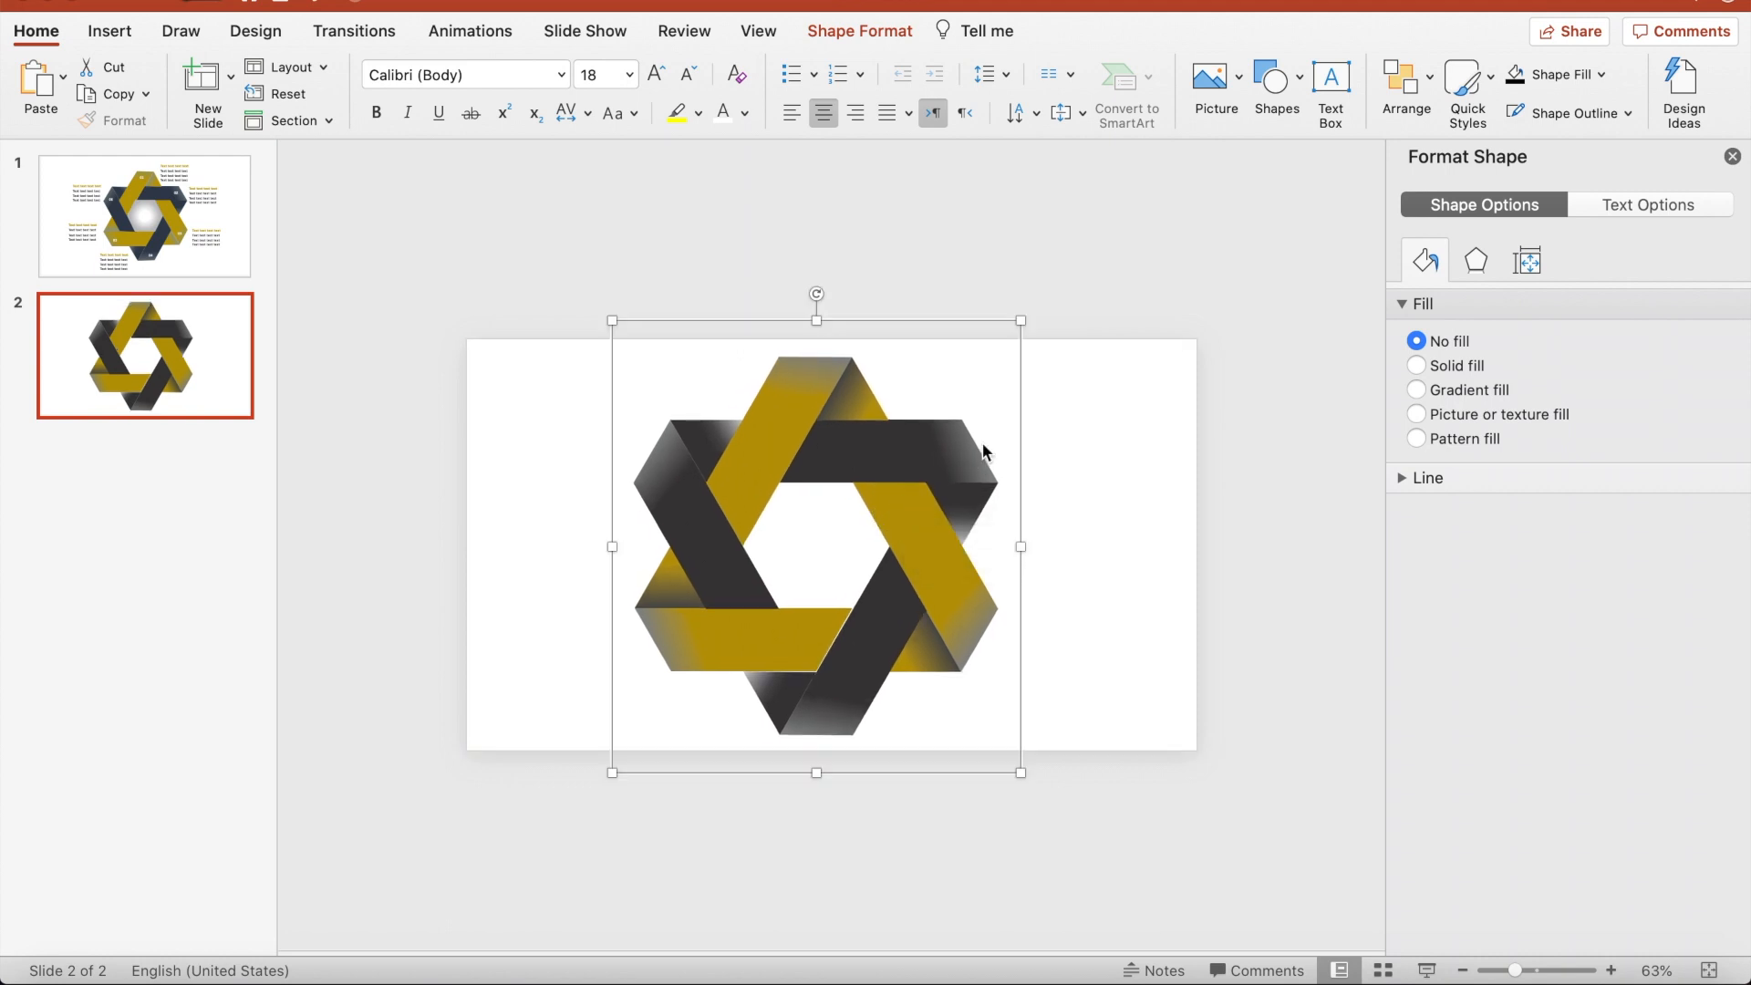
# Draw a hexagon about 5.89 cm high and 6.83 cm wide over the ring's central opening
pyautogui.click(112, 32)
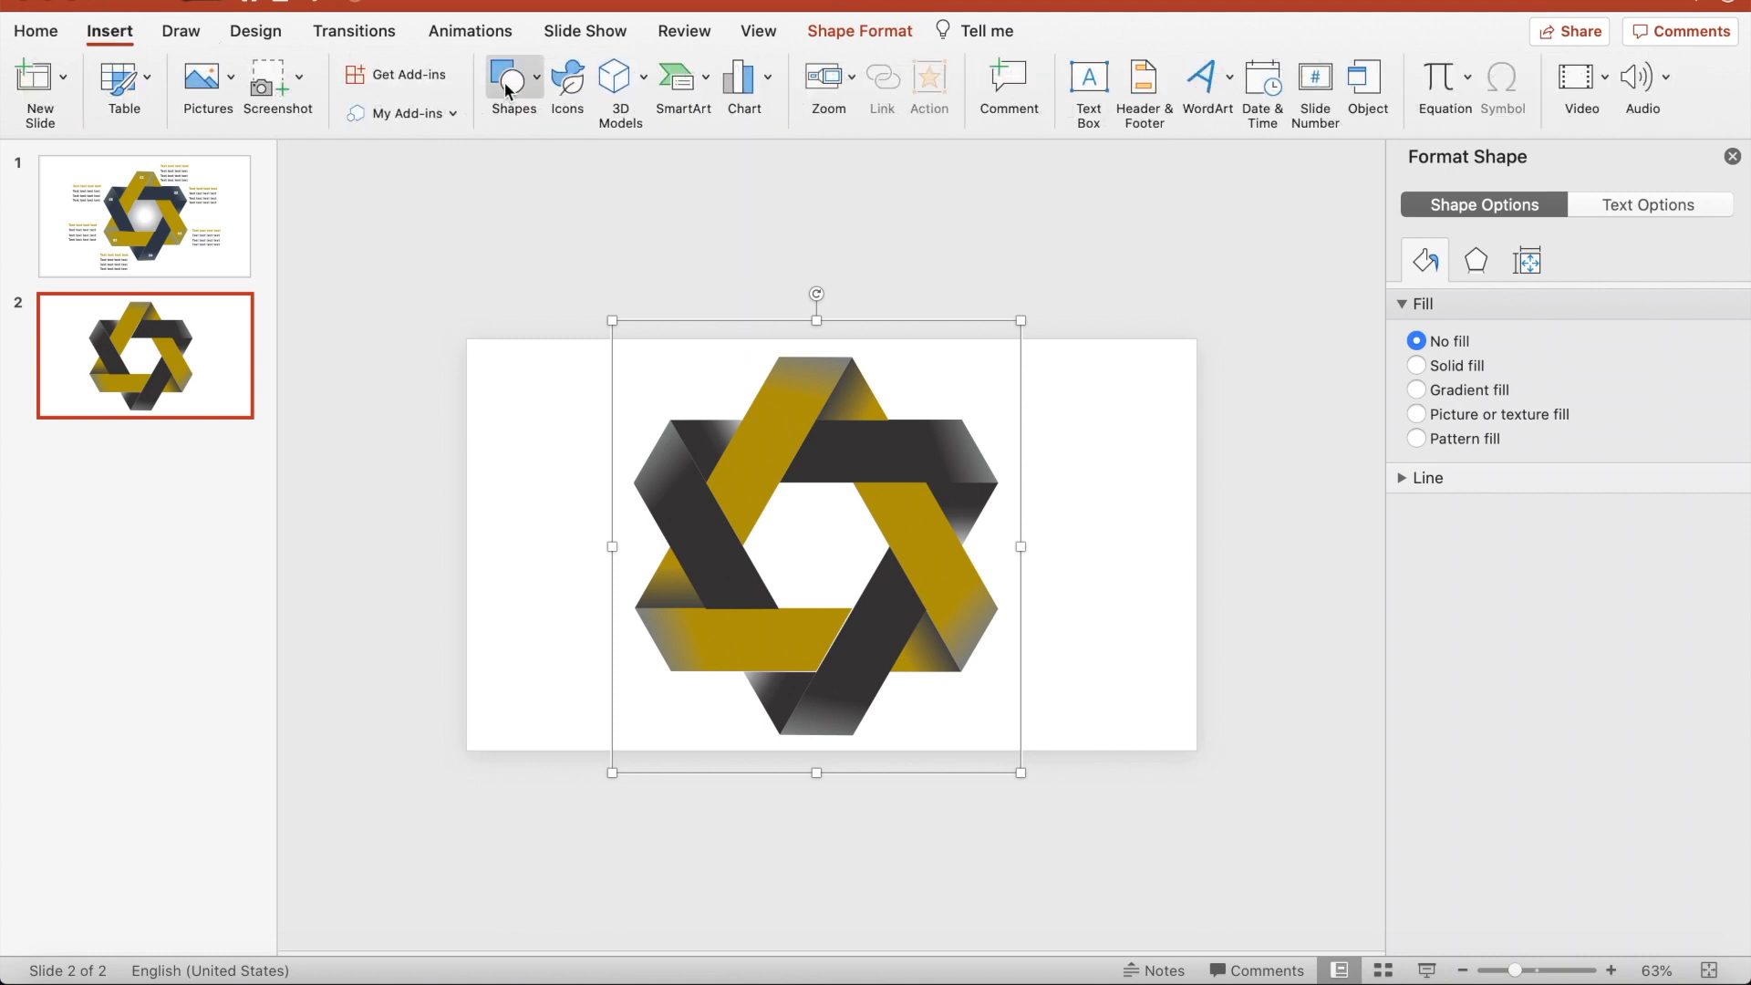
pyautogui.click(508, 89)
pyautogui.click(505, 157)
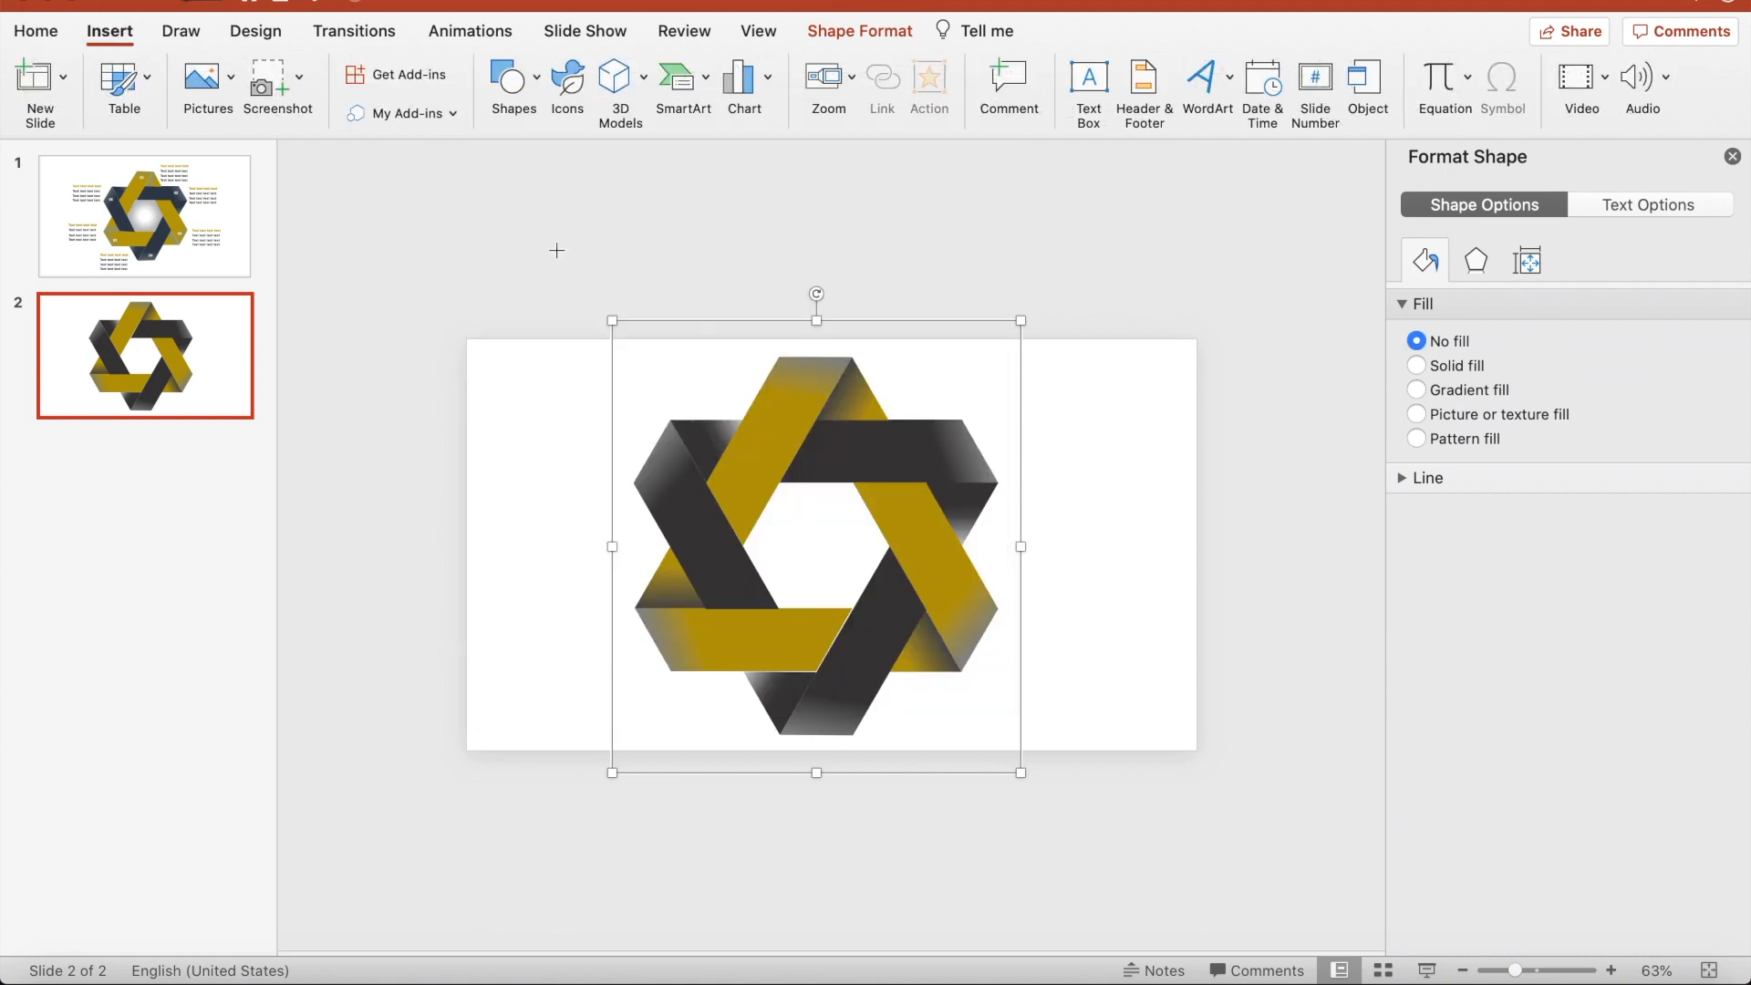
pyautogui.moveTo(780, 482)
pyautogui.mouseDown()
pyautogui.moveTo(844, 608)
pyautogui.moveTo(812, 580)
pyautogui.mouseUp()
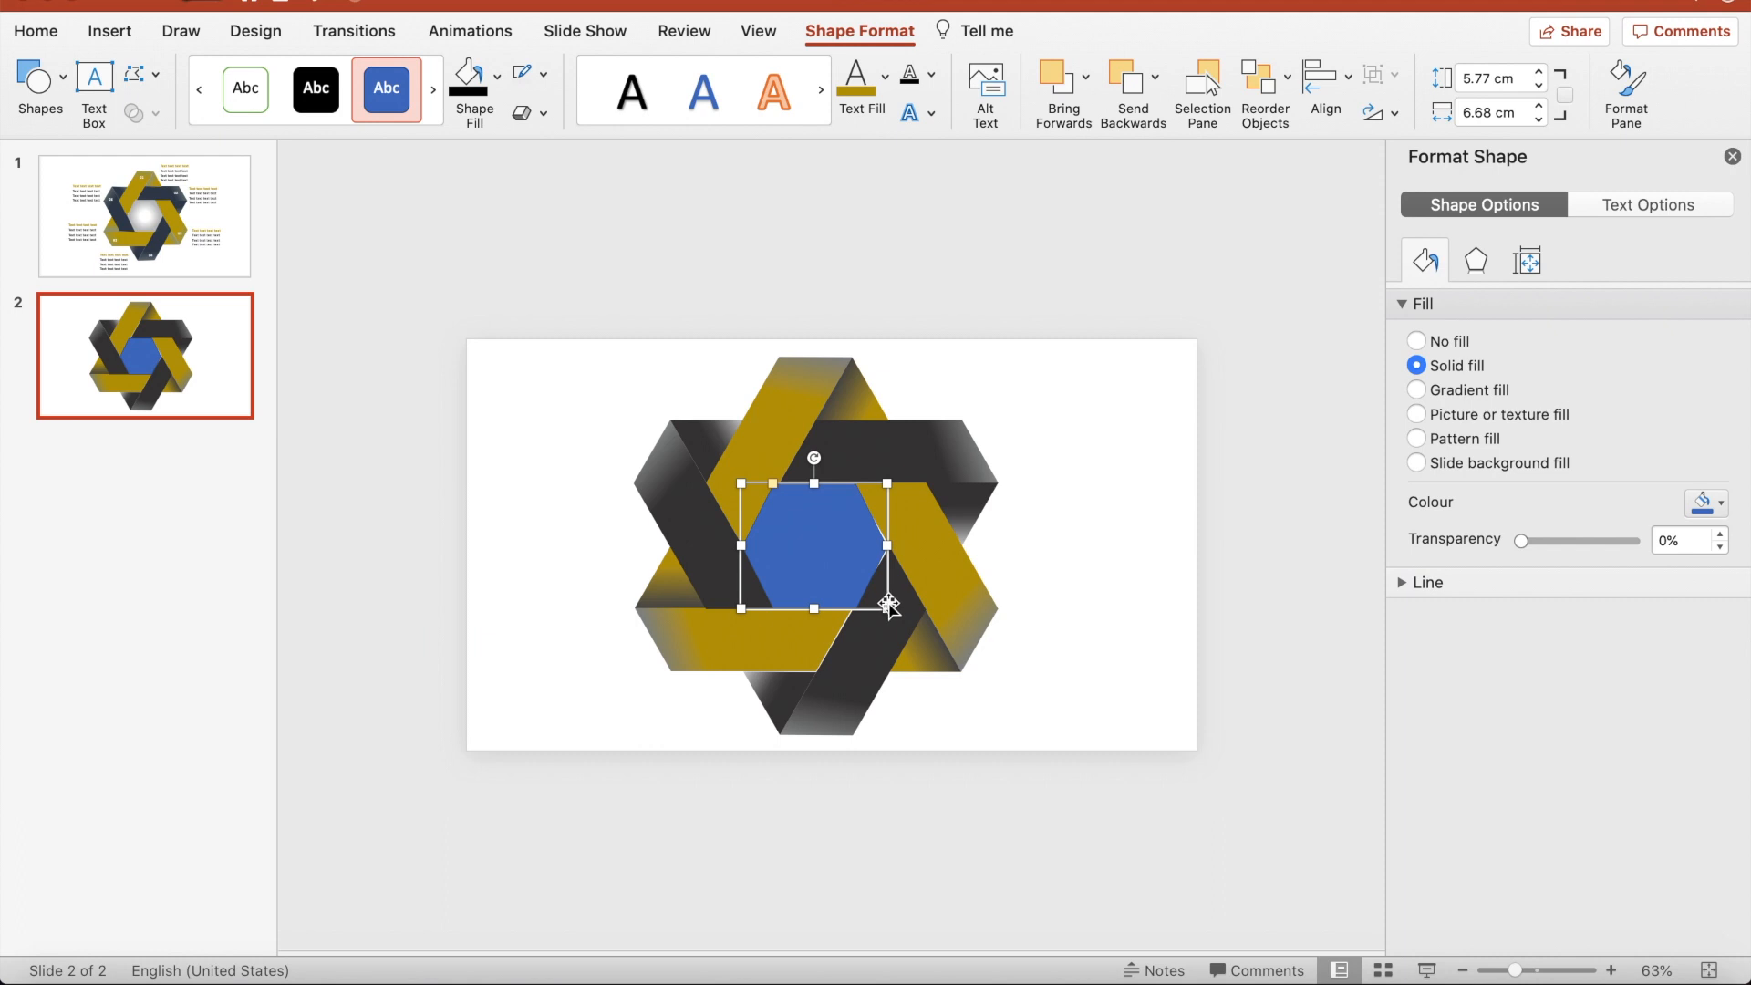
pyautogui.moveTo(891, 608); pyautogui.dragTo(894, 610)
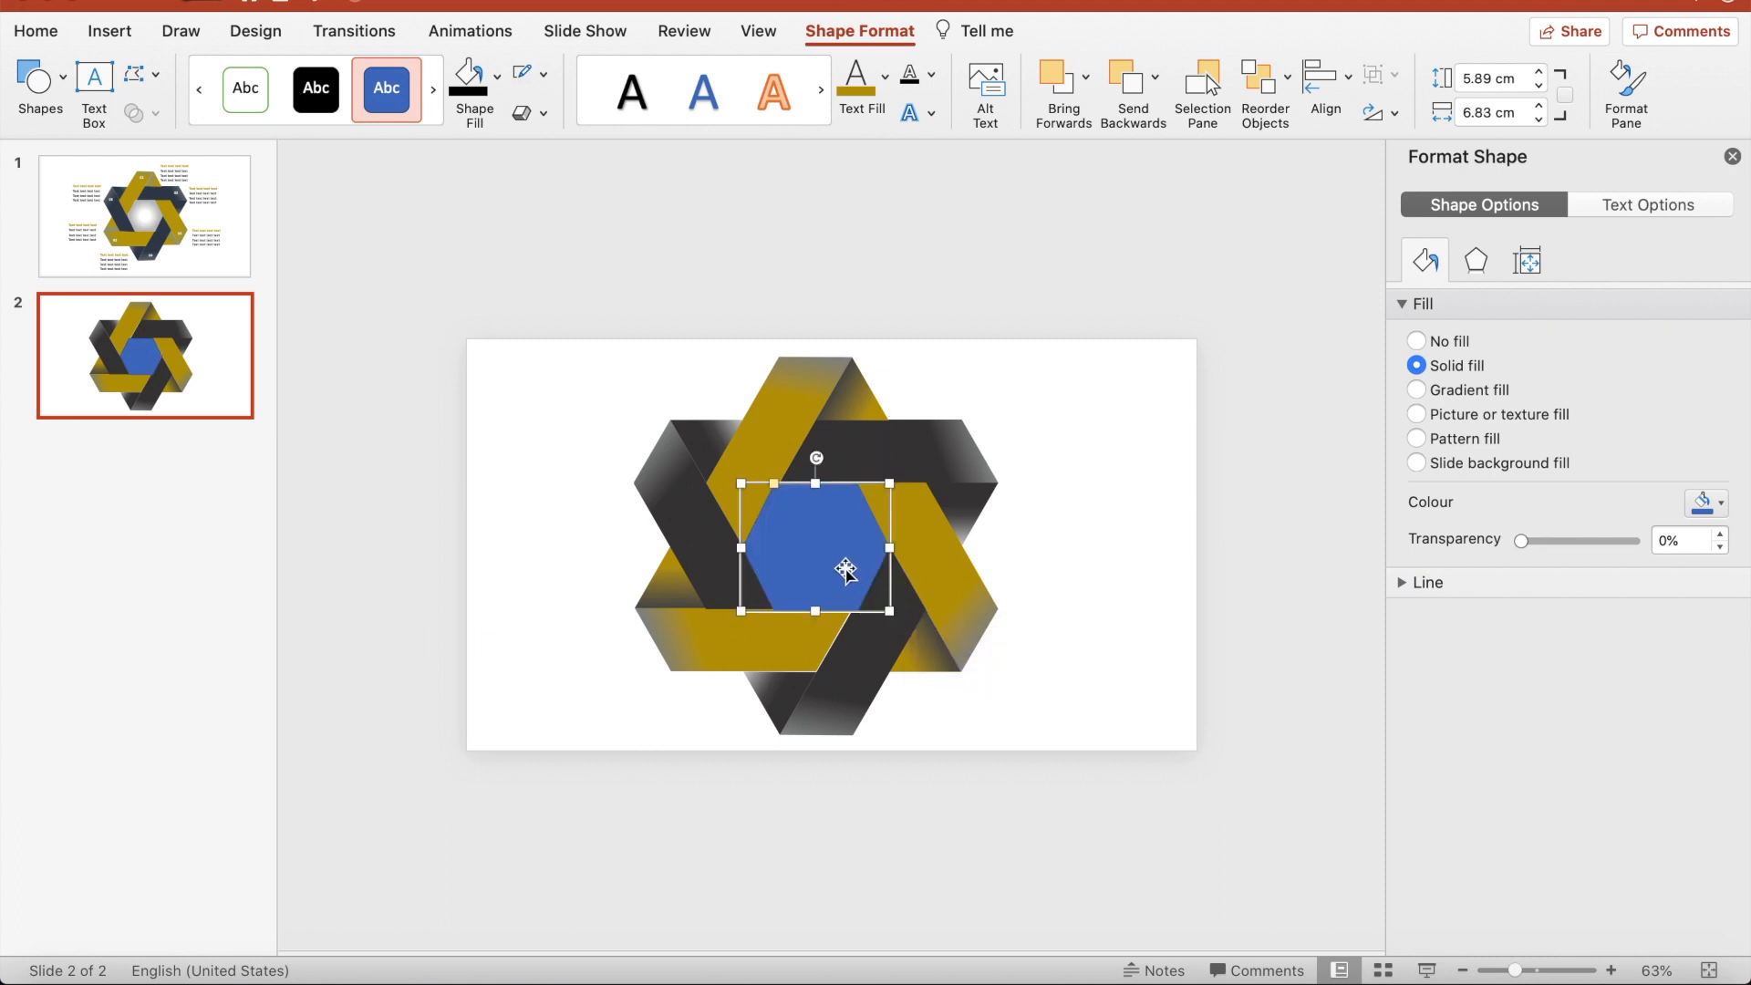
# Give the central hexagon a gradient fill and recolour its 70% stop with the 15% darker white theme colour
pyautogui.click(1416, 390)
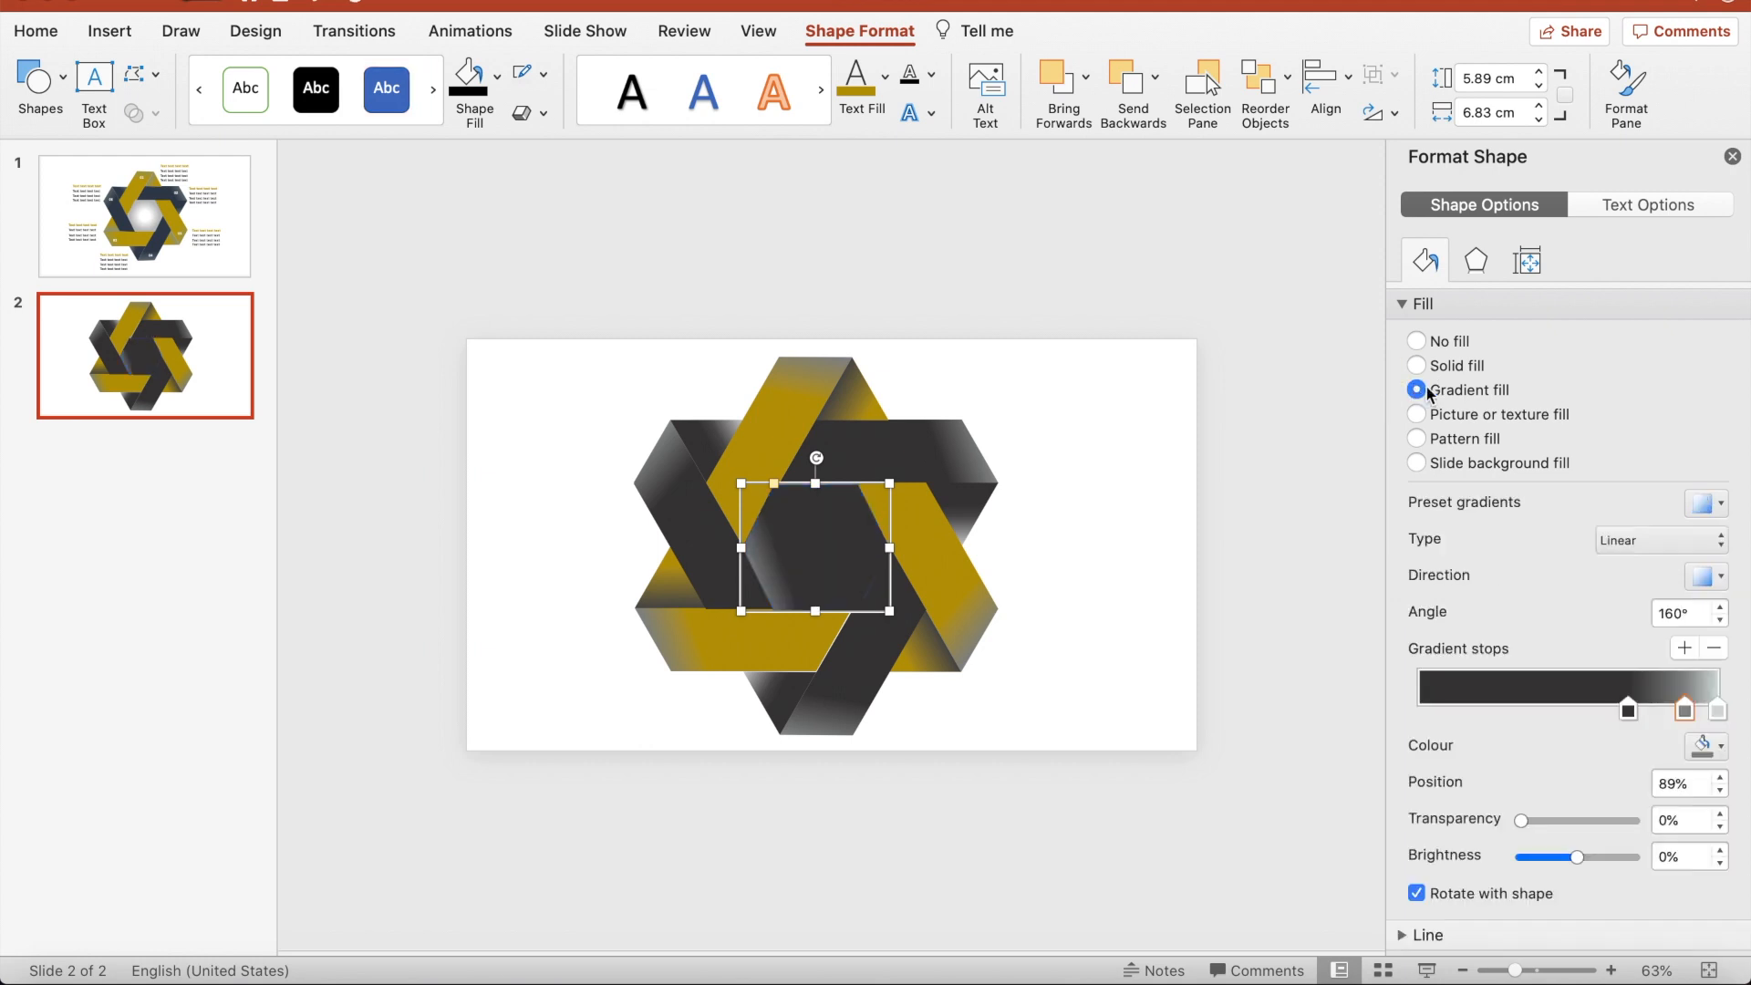
pyautogui.click(1628, 711)
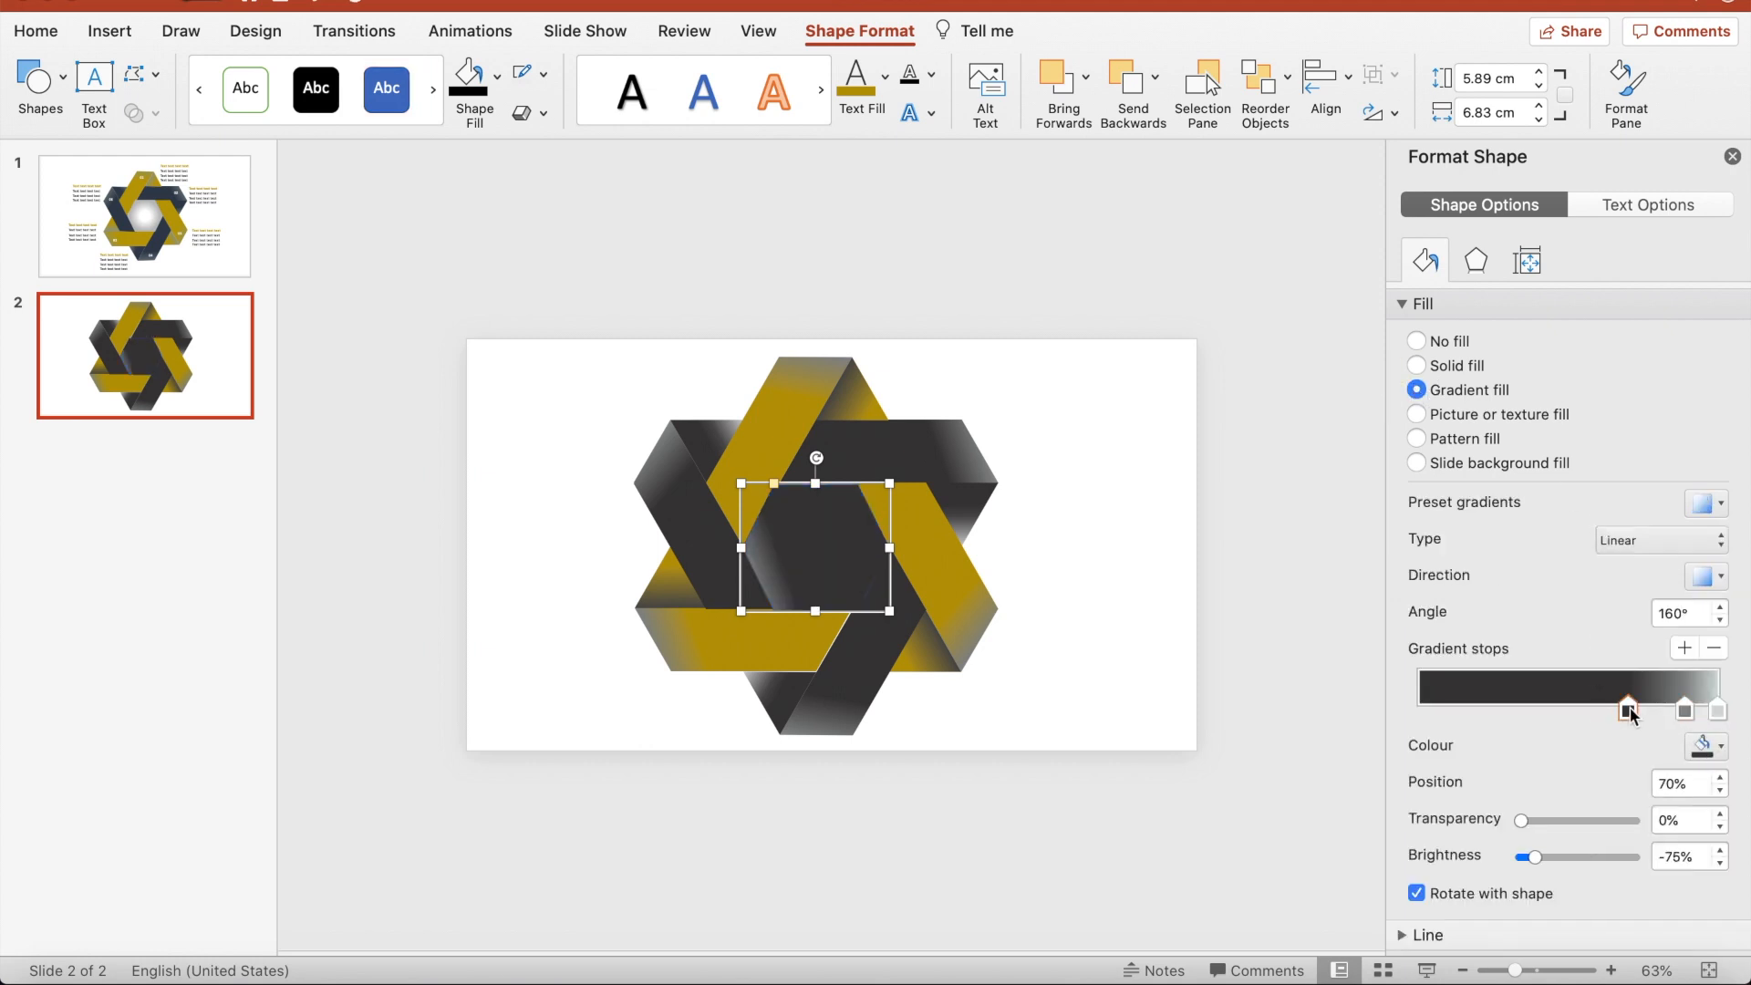
pyautogui.click(1692, 742)
pyautogui.click(1532, 482)
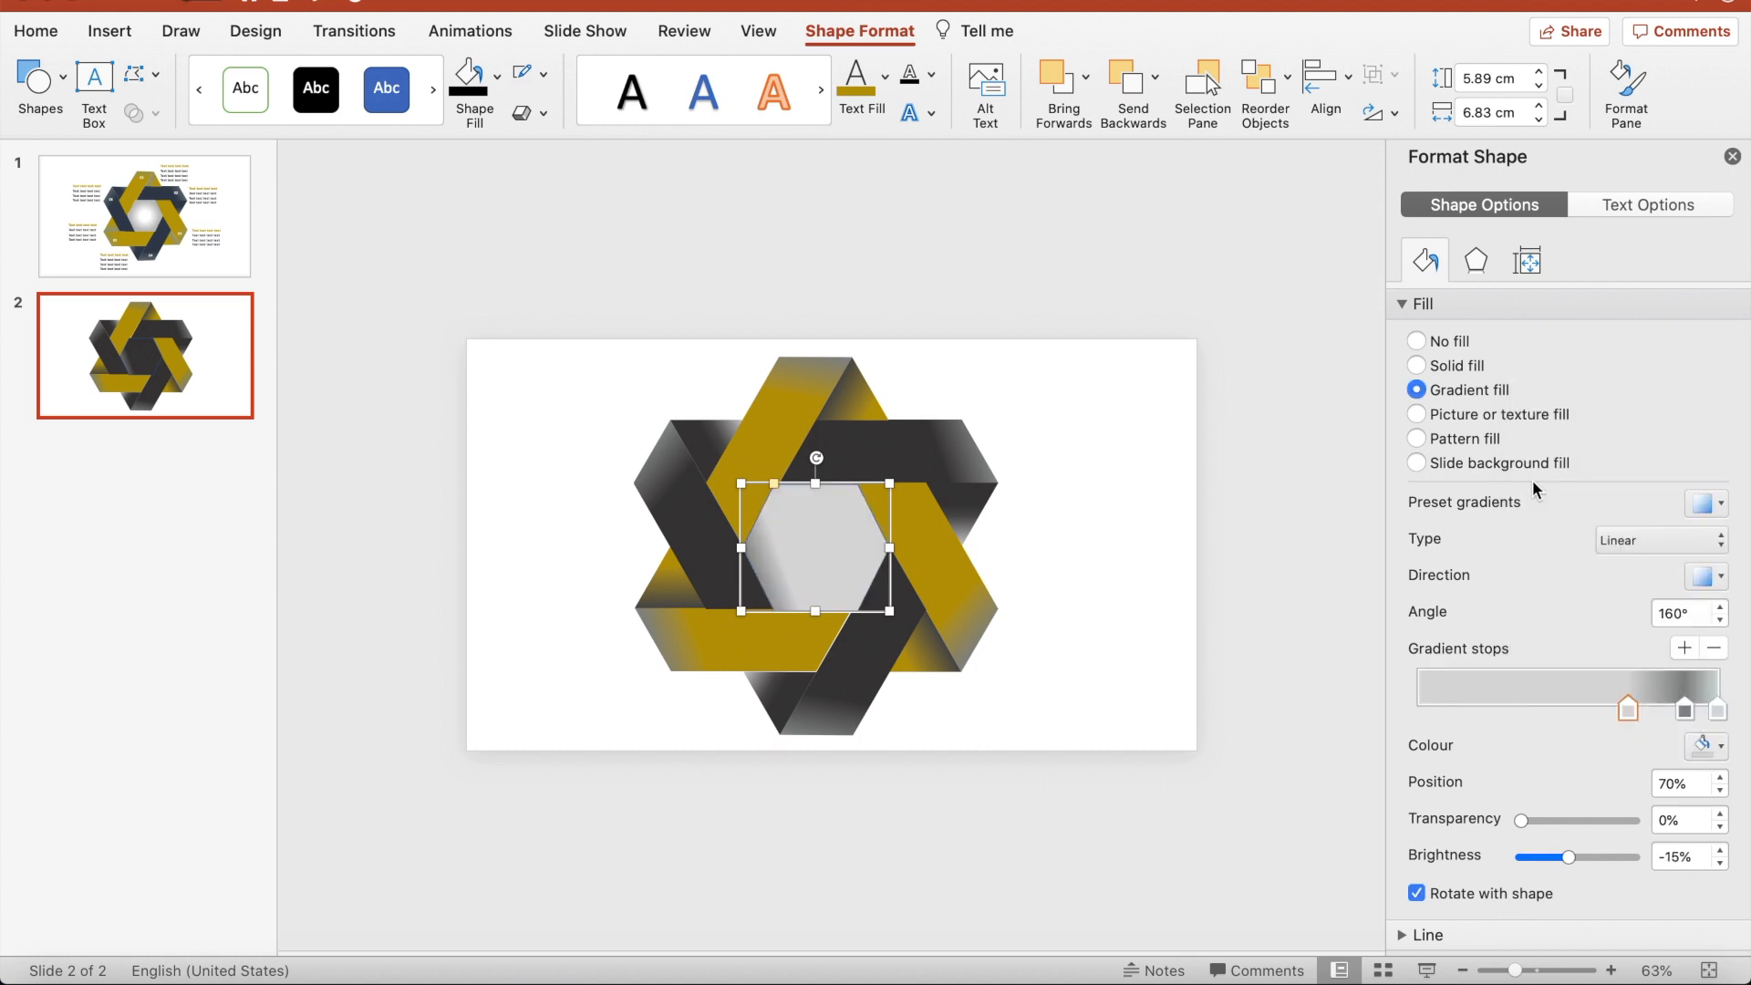
# Make the hexagon's gradient radial from the centre and move its light grey stop from 70% to the 12% position
pyautogui.click(1658, 541)
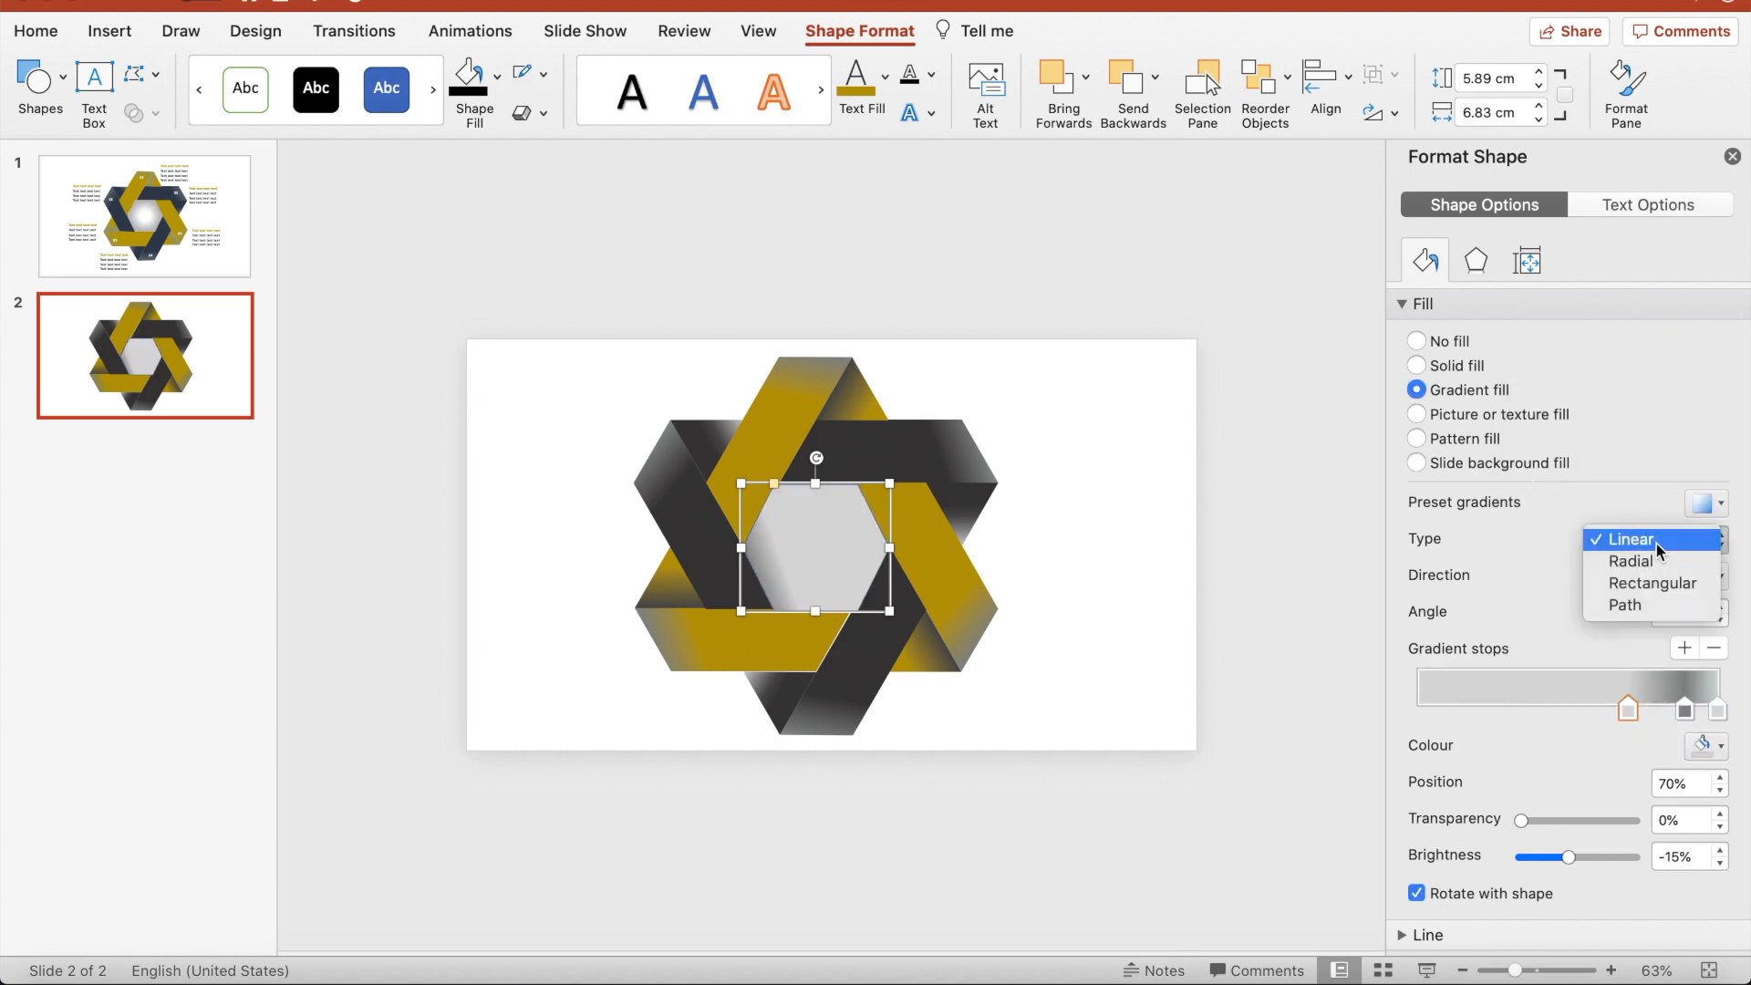
pyautogui.click(1655, 560)
pyautogui.click(1706, 576)
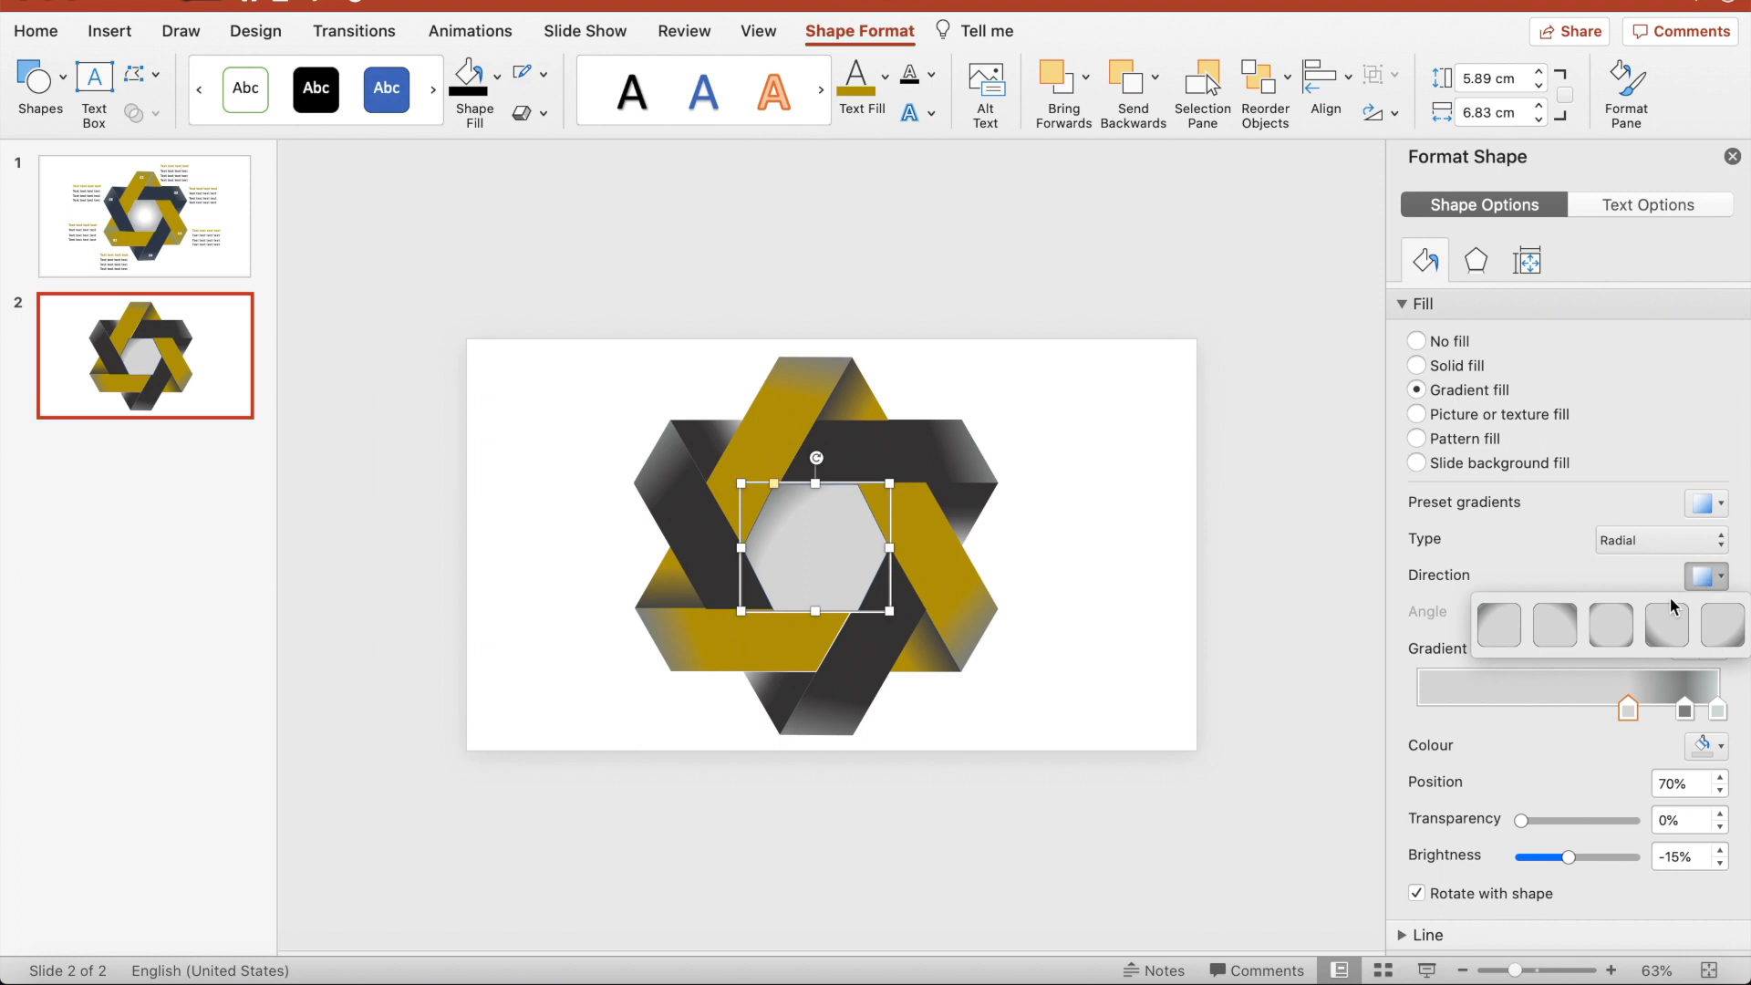
pyautogui.click(1609, 627)
pyautogui.moveTo(1634, 714); pyautogui.dragTo(1463, 720)
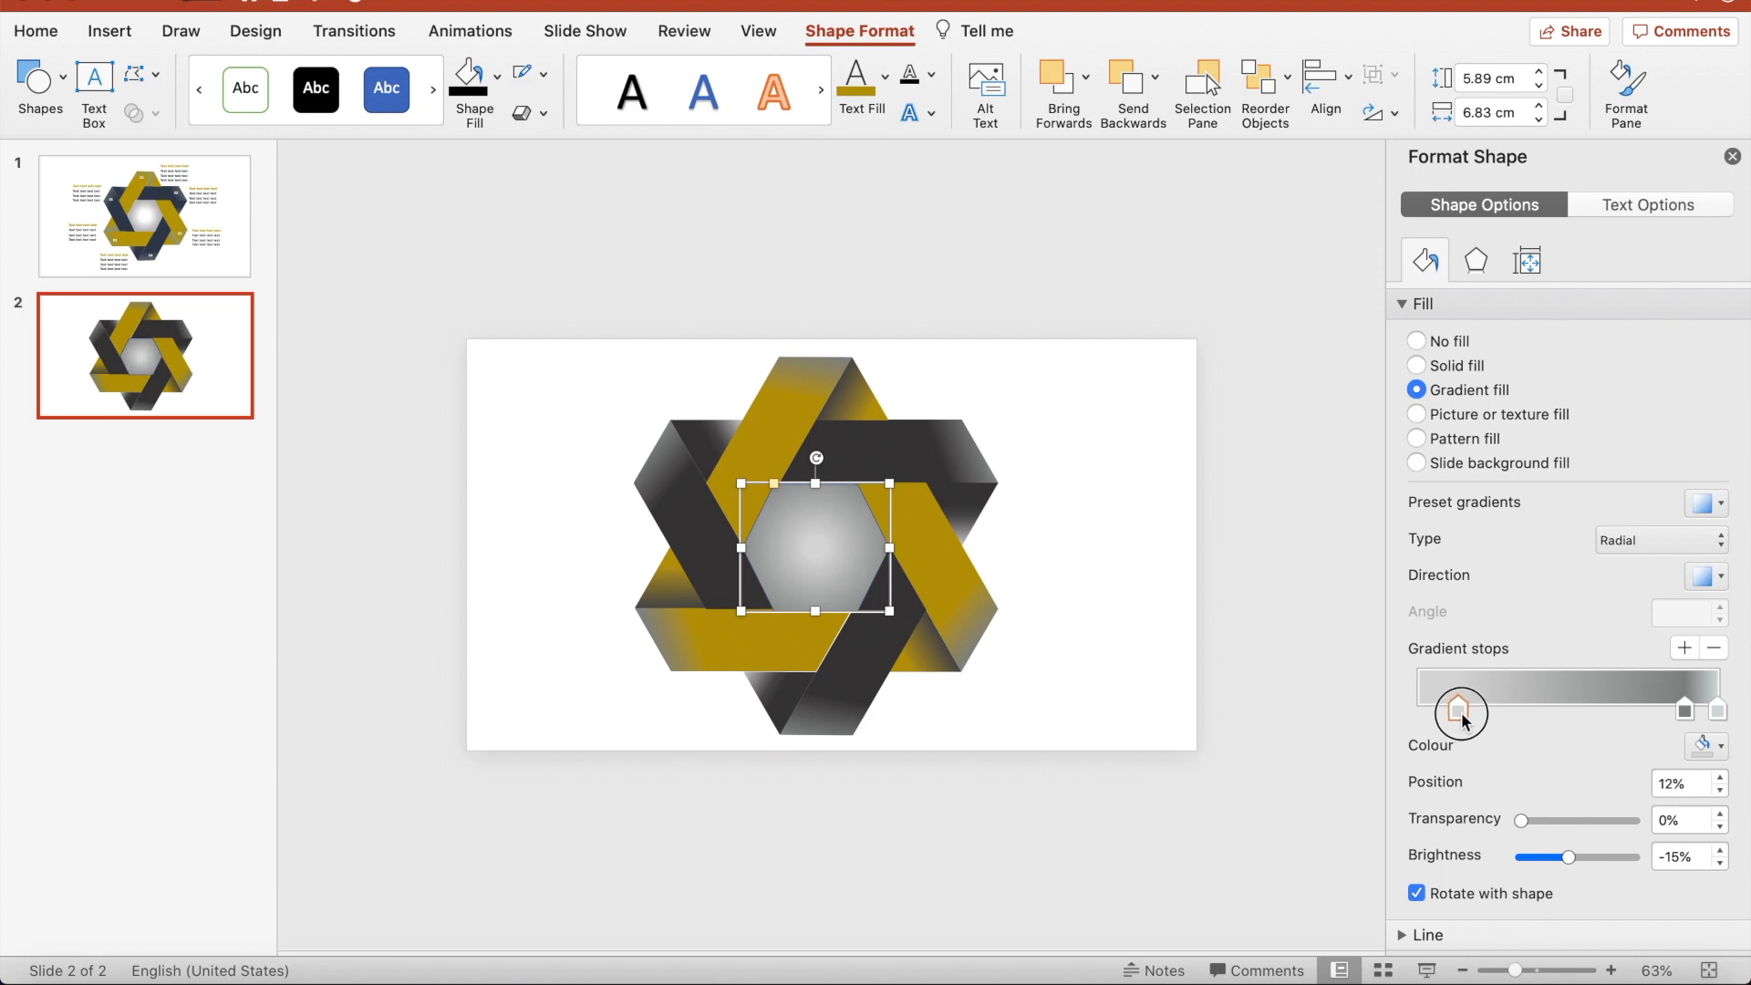